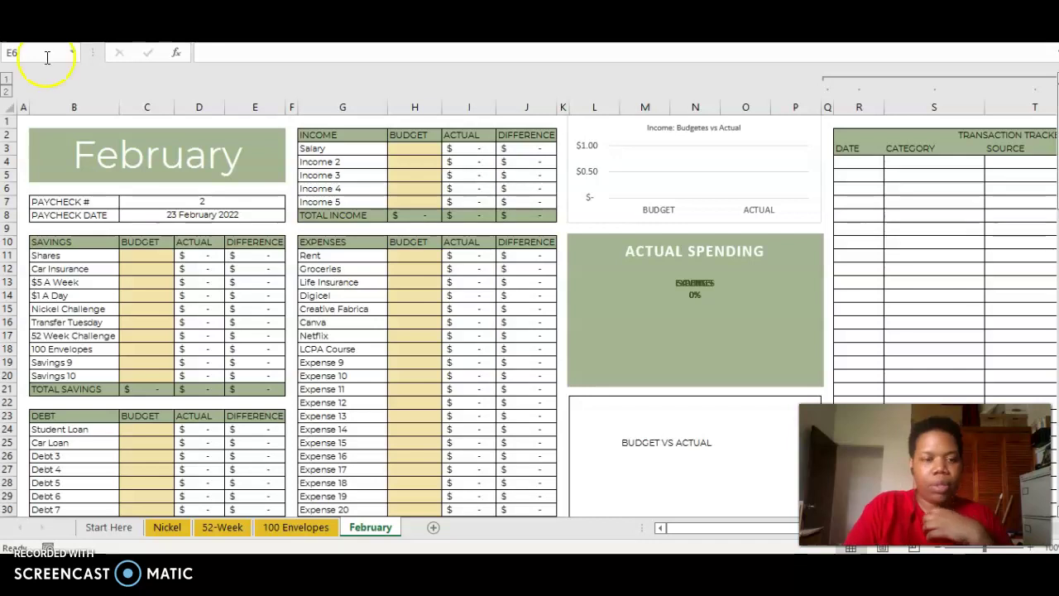
# On the Start Here sheet, rename the first two income categories (B6, B7) to Salary and Etsy
pyautogui.click(106, 533)
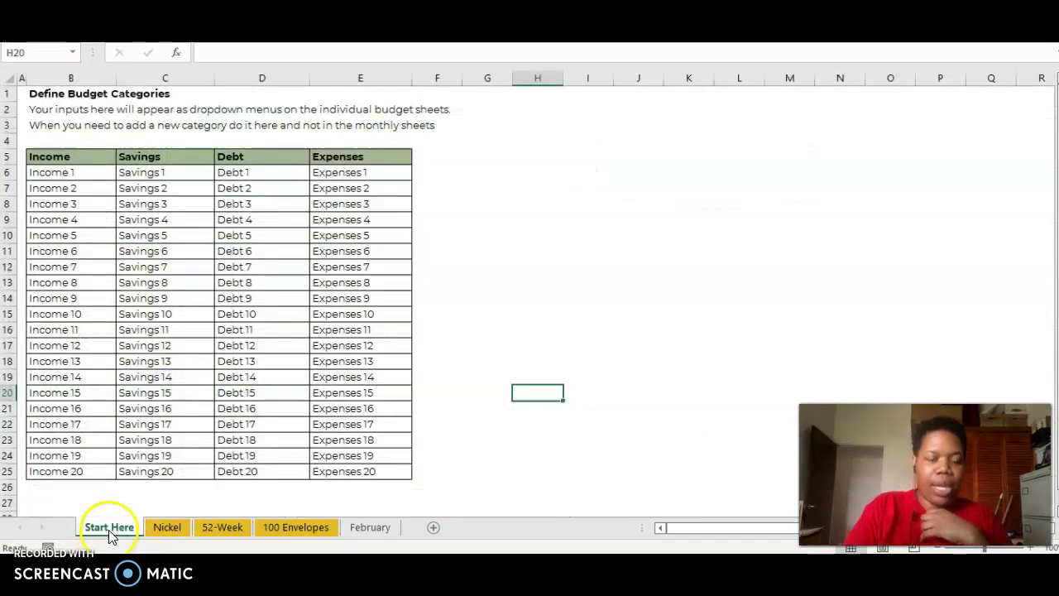
pyautogui.click(74, 171)
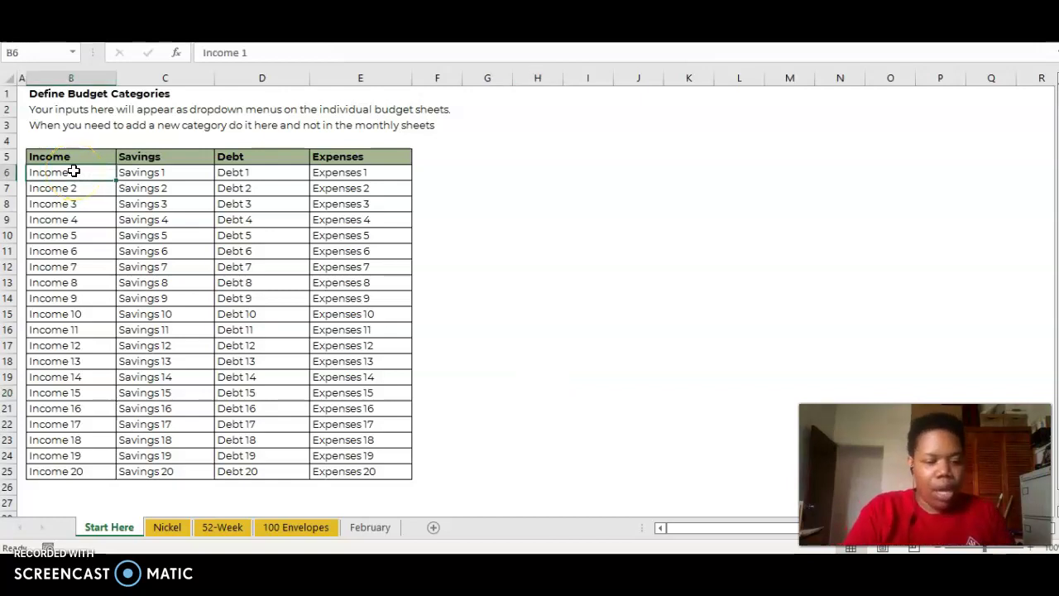
pyautogui.write('sALA')
pyautogui.press('BackSpace')
pyautogui.press('BackSpace')
pyautogui.press('BackSpace')
pyautogui.press('BackSpace')
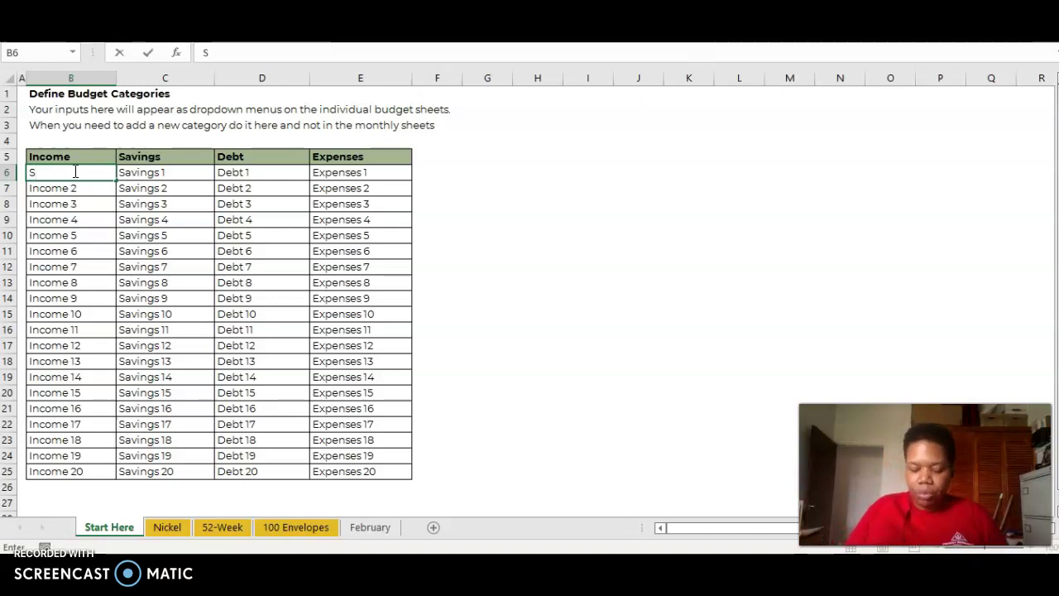
pyautogui.write('ASal')
pyautogui.write('ary')
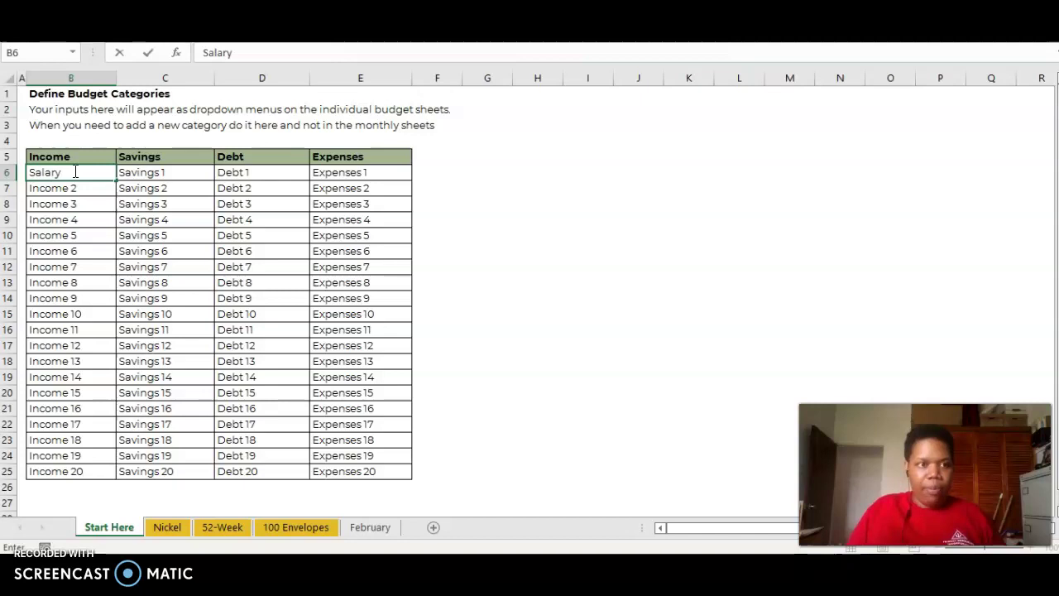
pyautogui.press('Return')
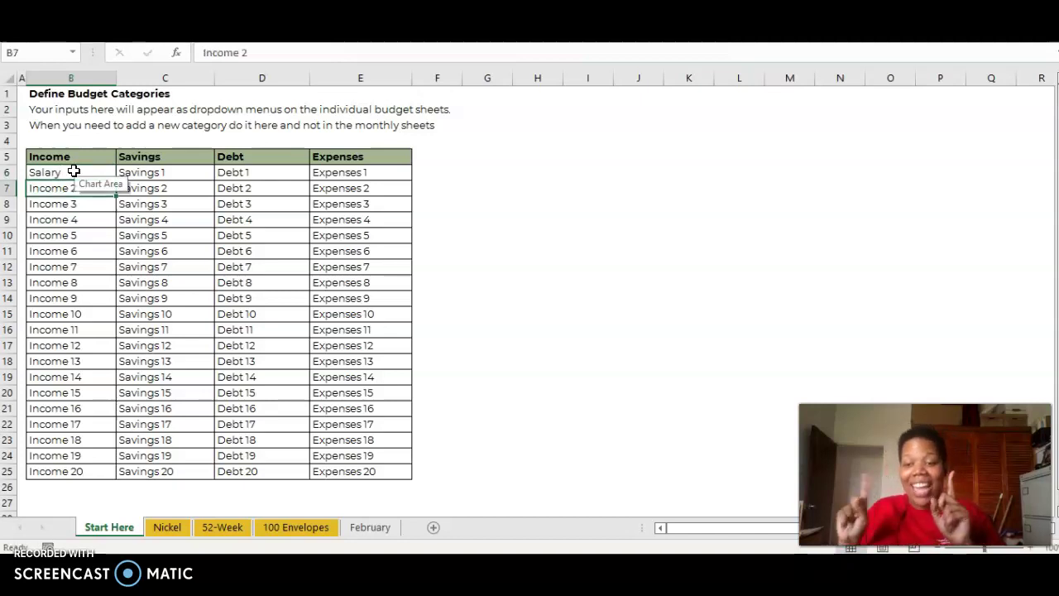
pyautogui.write('Etsy')
pyautogui.press('Tab')
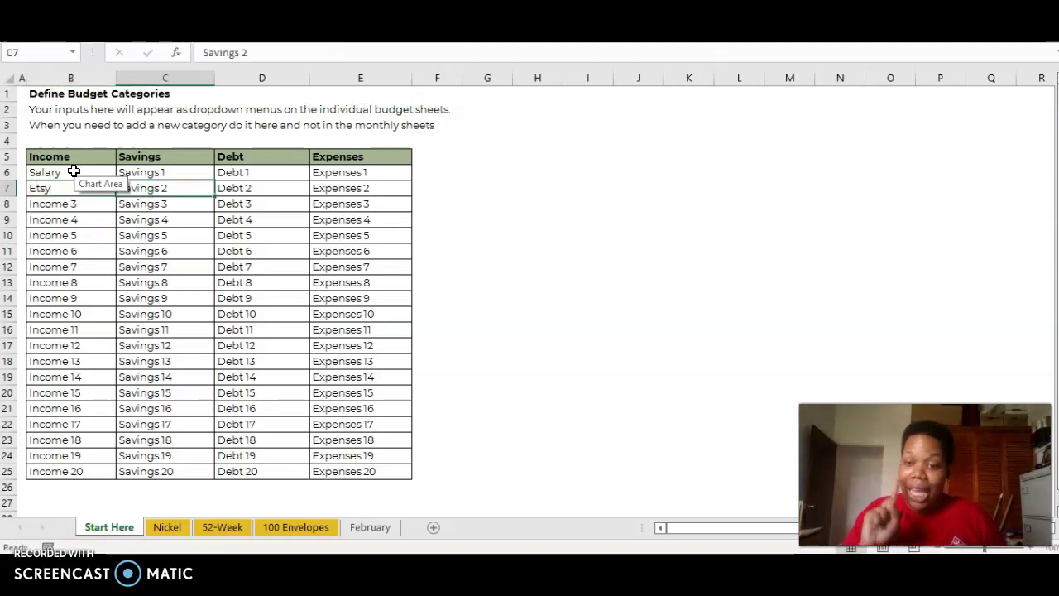
pyautogui.scroll(-1, 405, 175)
pyautogui.scroll(1, 229, 173)
# Enter the first savings categories in C6:C8: Shares, Car Insurance SF and $5 A Week
pyautogui.click(172, 172)
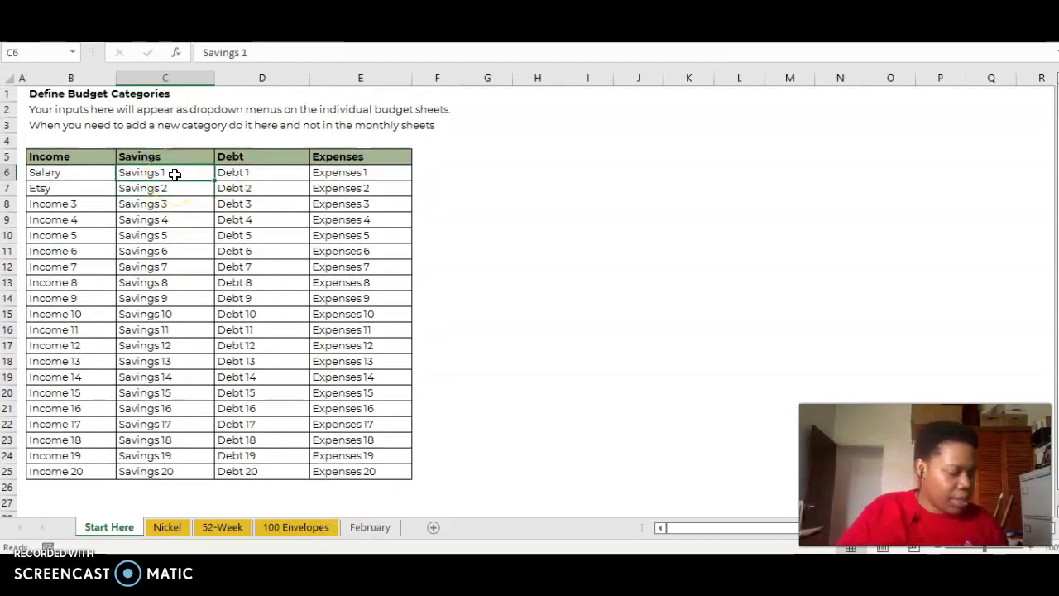
pyautogui.write('Shares')
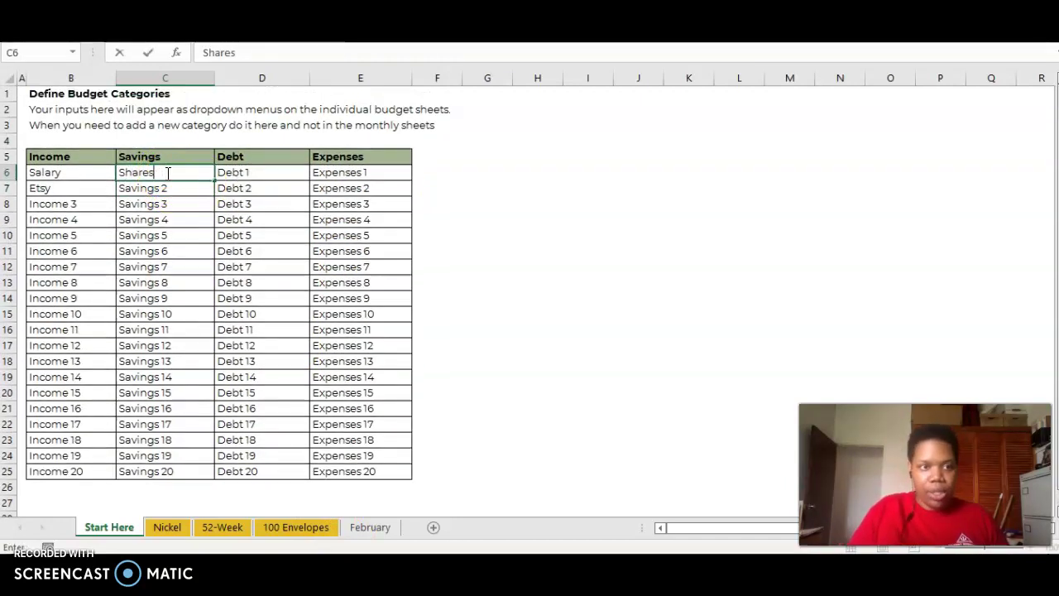
pyautogui.press('Return')
pyautogui.write('Ca')
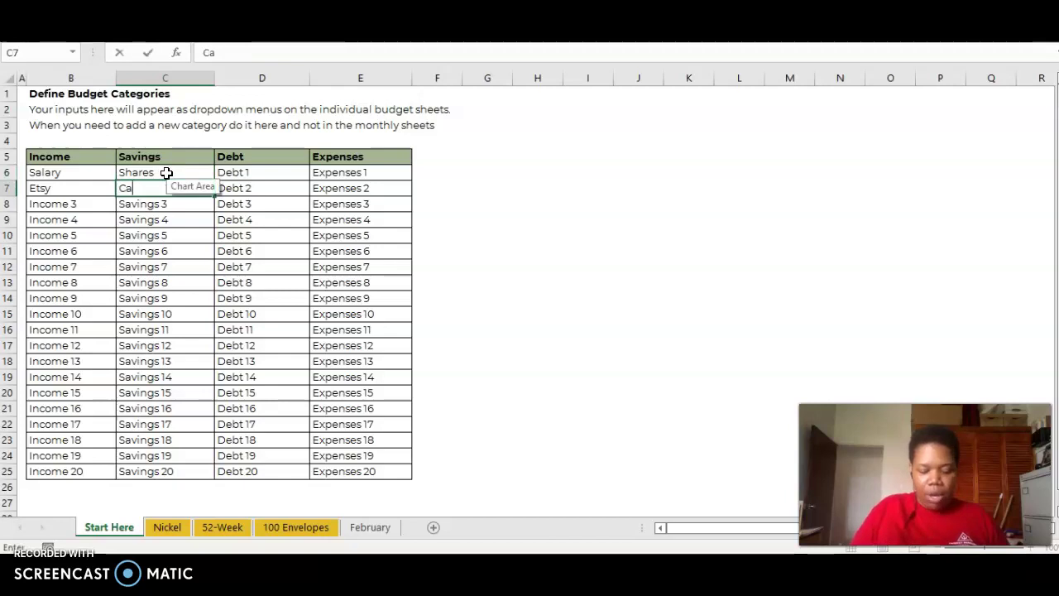
pyautogui.write('r Insurance SF')
pyautogui.press('Return')
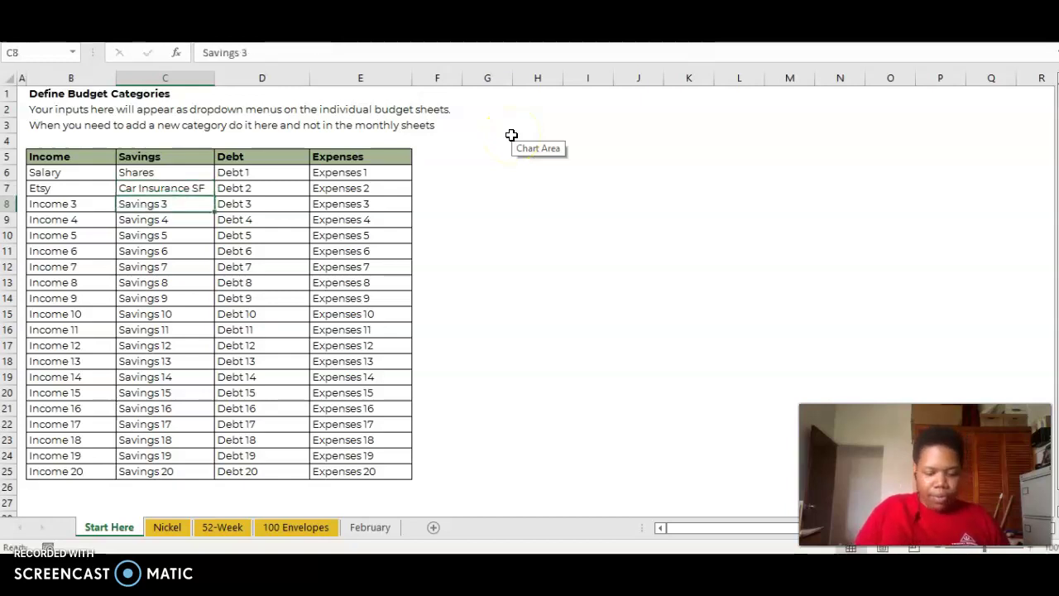
pyautogui.write('$4')
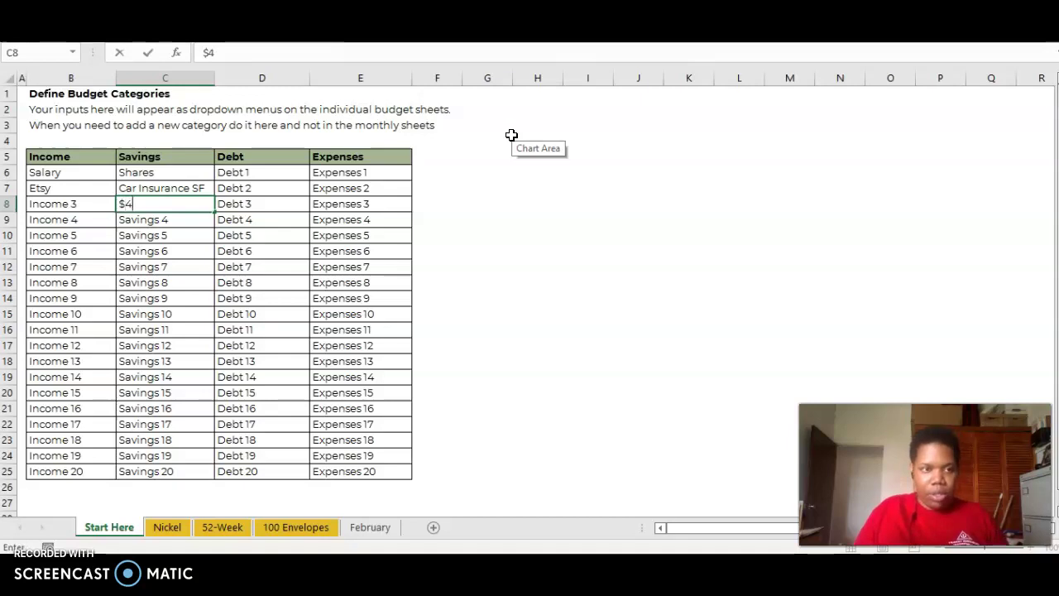
pyautogui.press('BackSpace')
pyautogui.write('5 A wee')
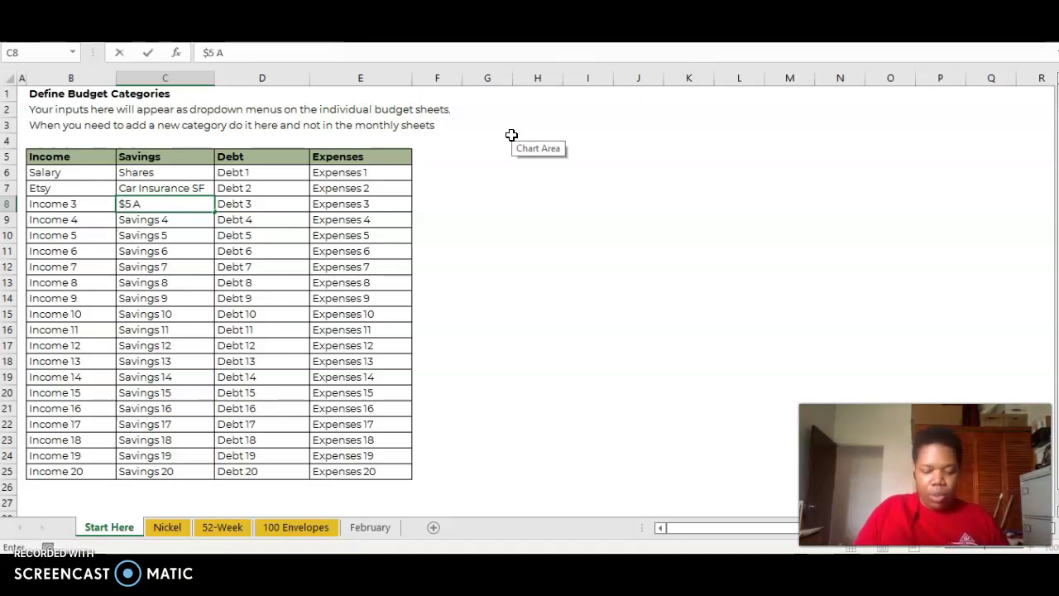
pyautogui.press('BackSpace')
pyautogui.press('BackSpace')
pyautogui.press('BackSpace')
pyautogui.press('BackSpace')
pyautogui.press('BackSpace')
pyautogui.press('BackSpace')
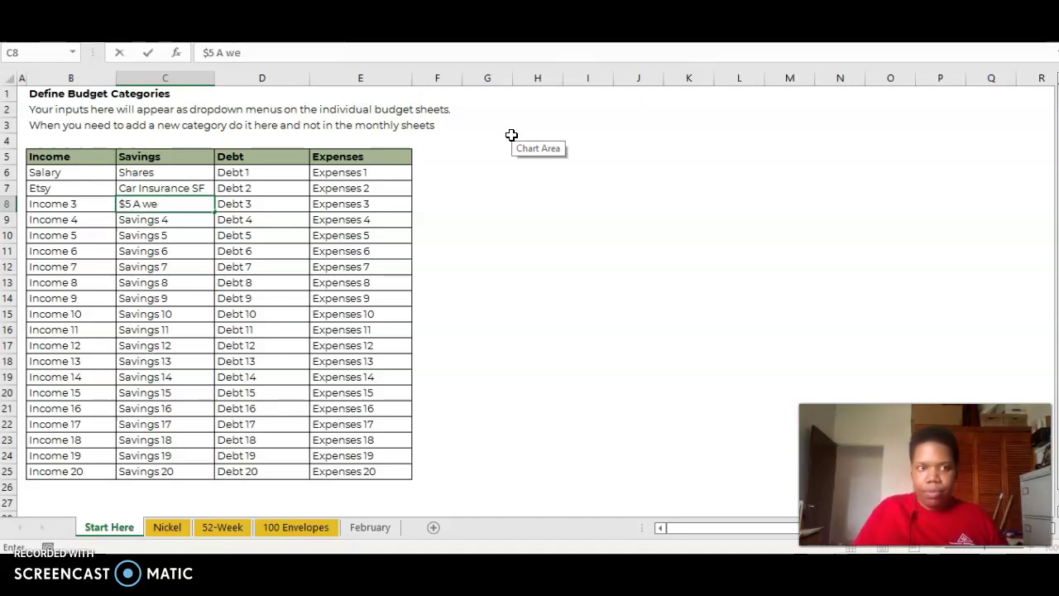
pyautogui.write('a')
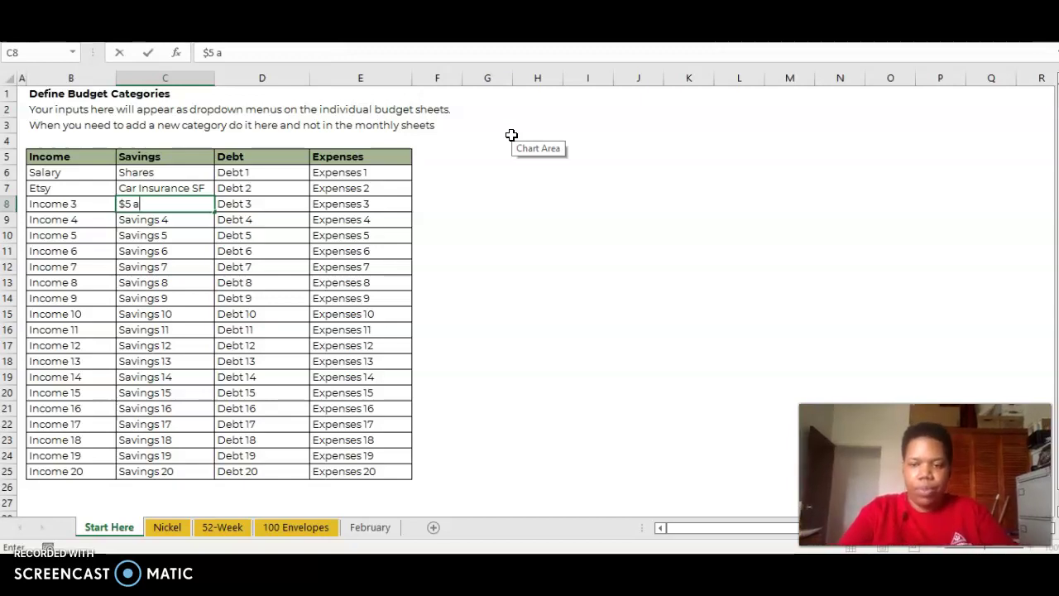
pyautogui.press('BackSpace')
pyautogui.press('BackSpace')
pyautogui.write('A W')
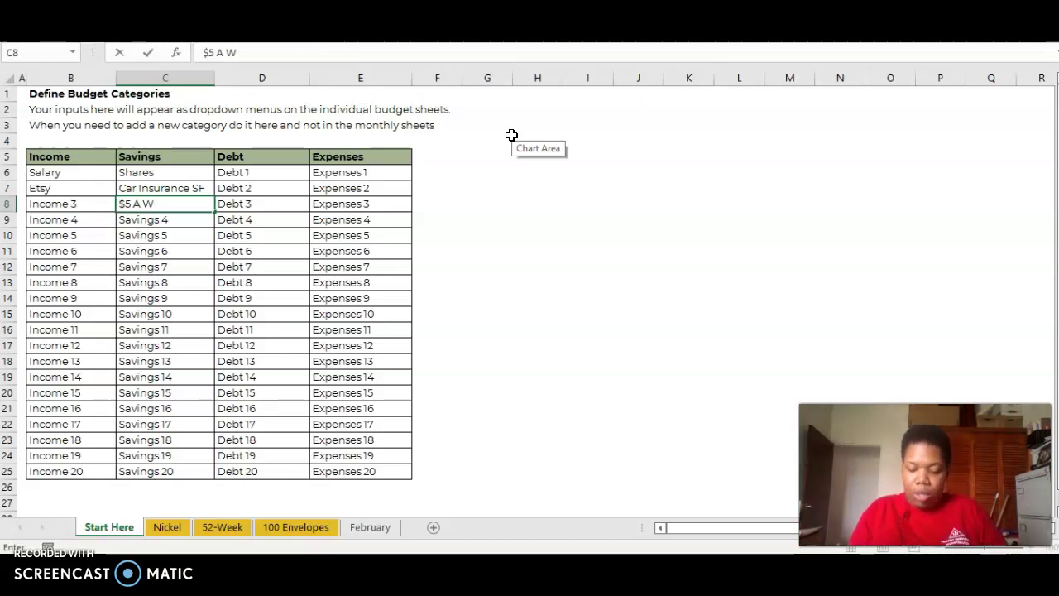
pyautogui.write('o')
pyautogui.press('BackSpace')
pyautogui.write('eek')
pyautogui.press('Return')
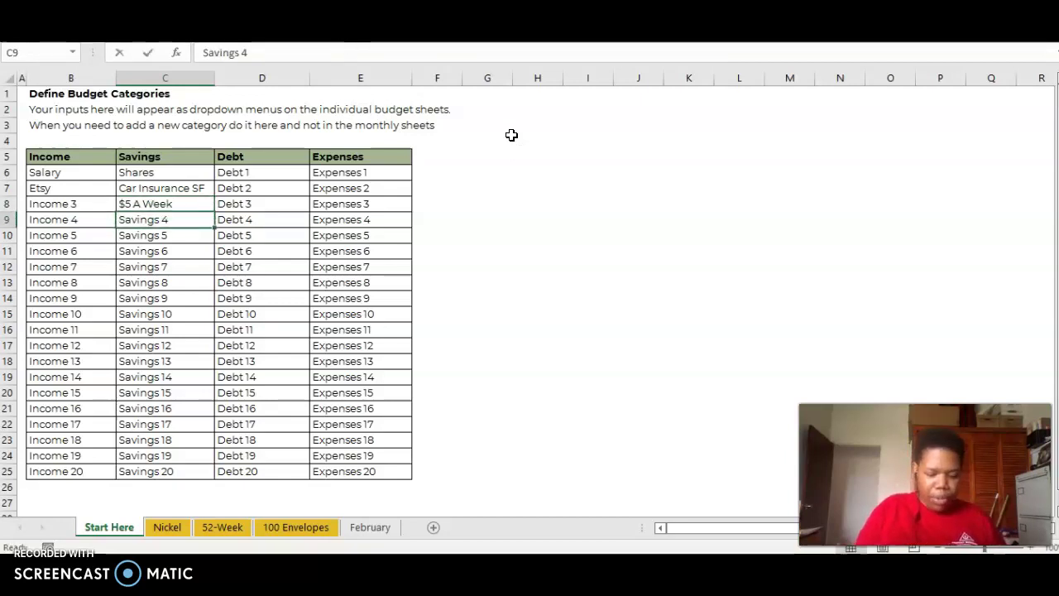
# Add savings categories $1 A Day, Nickel Challenge, 52-Week Challenge and 100 Envelopes
pyautogui.write('$1 A Day')
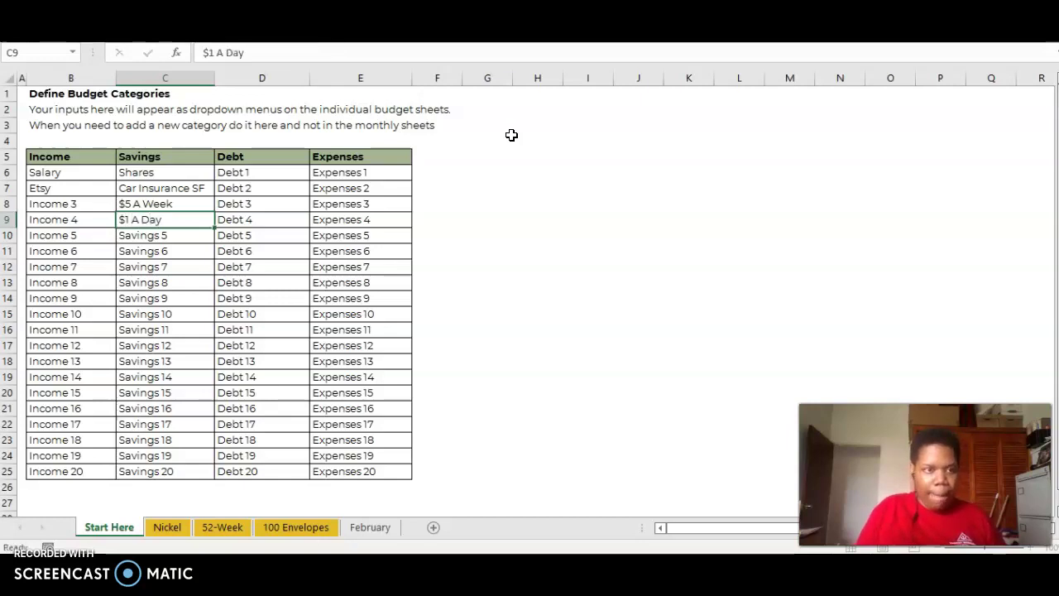
pyautogui.press('Return')
pyautogui.write('Nickel Challenge')
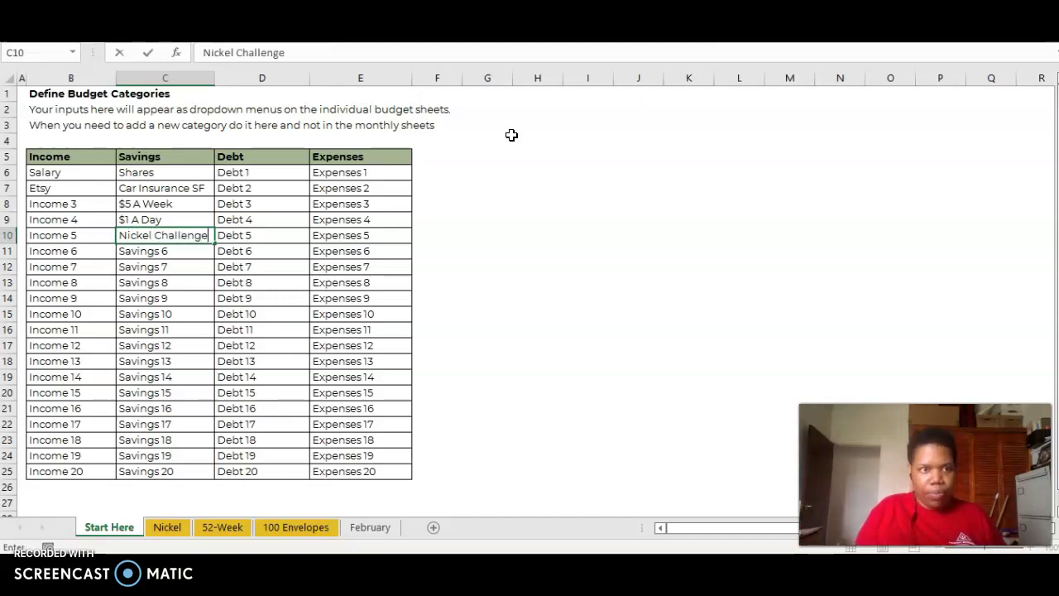
pyautogui.press('Return')
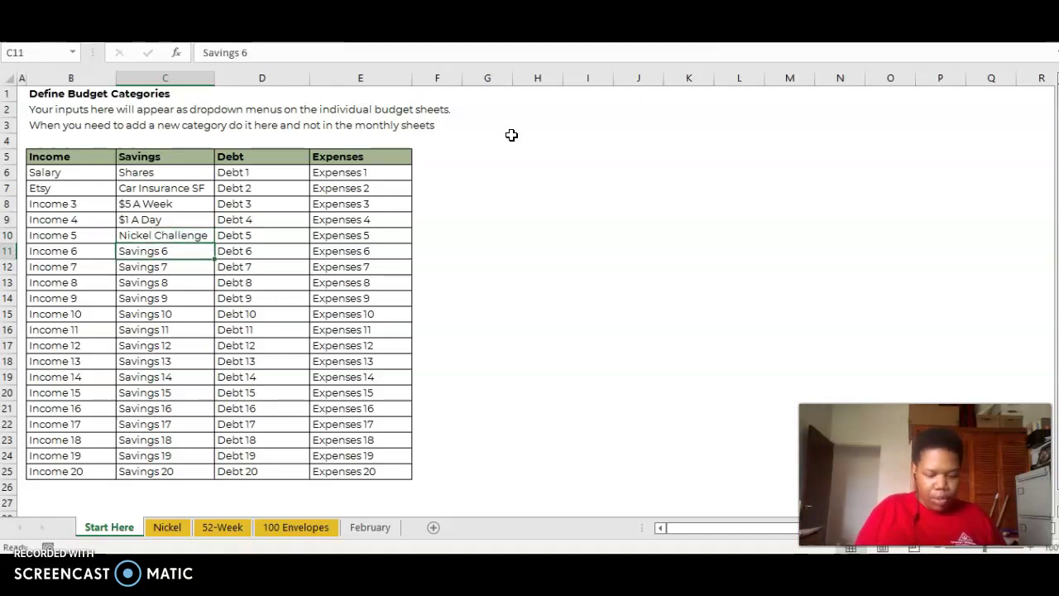
pyautogui.write('52-We')
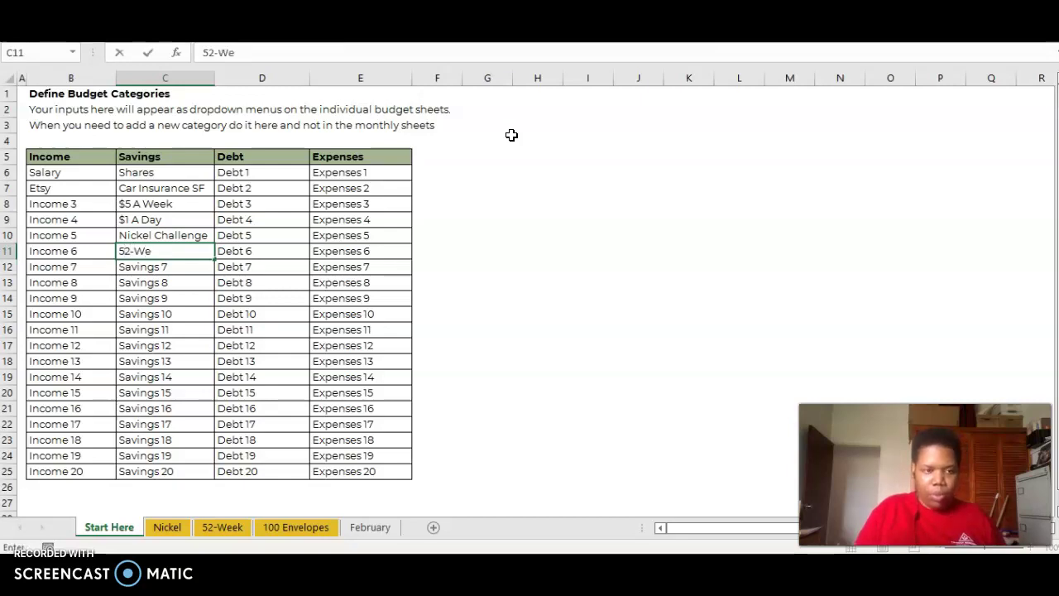
pyautogui.write('ek Cha')
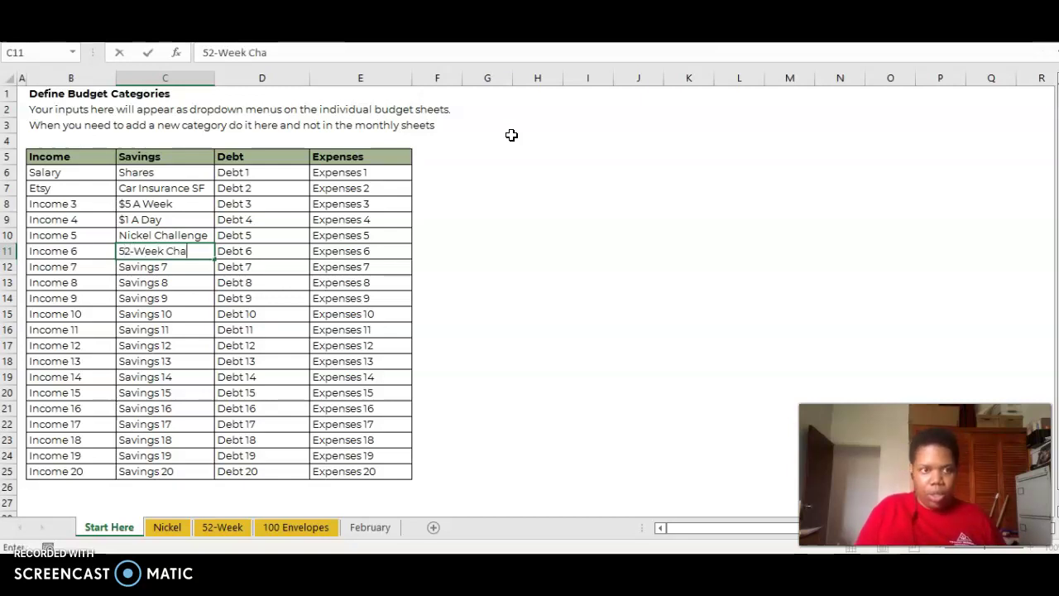
pyautogui.write('llenge')
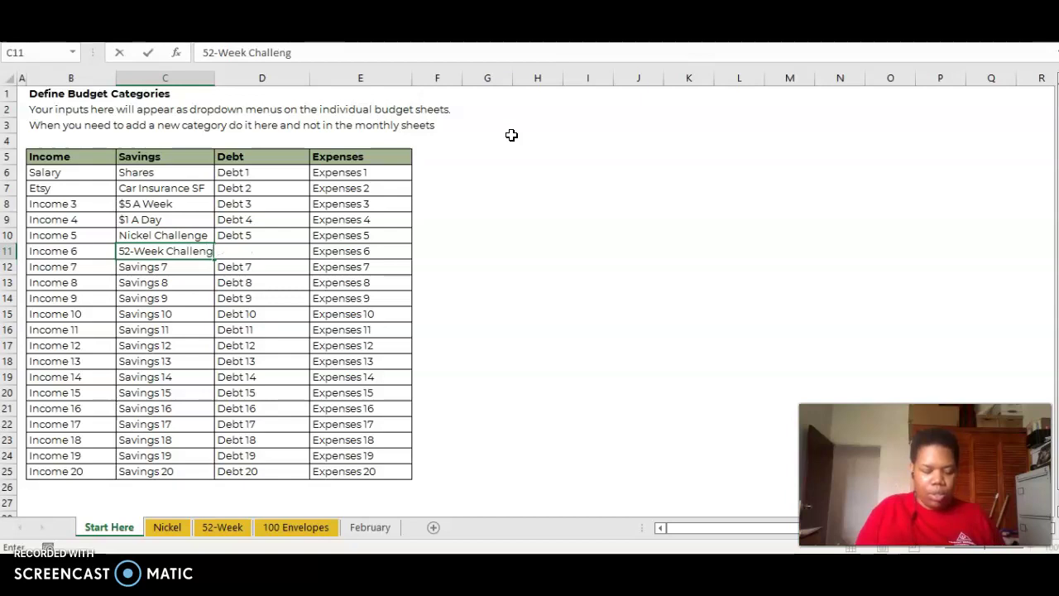
pyautogui.press('Return')
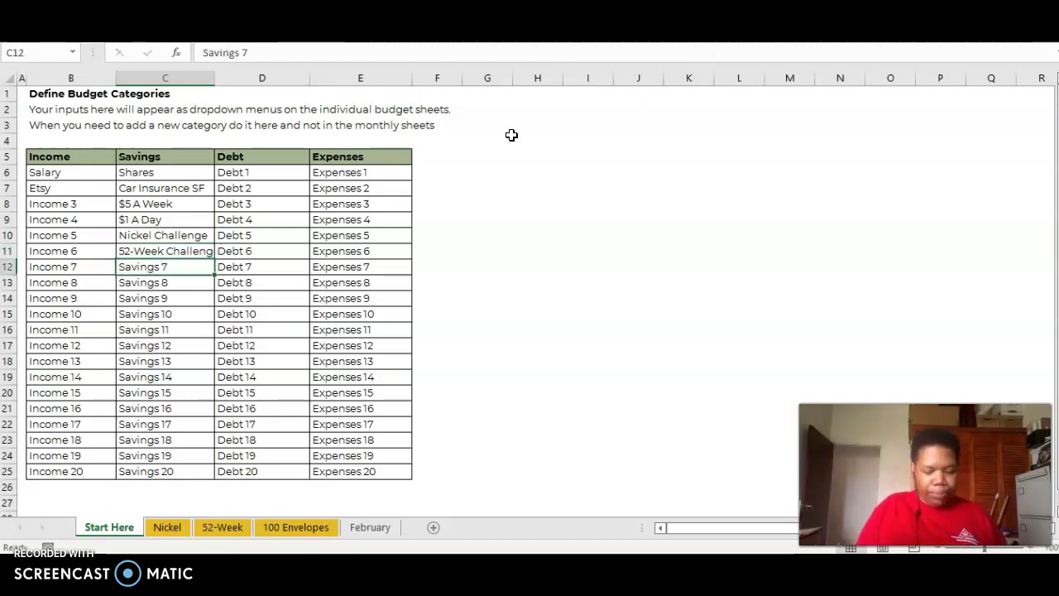
pyautogui.write('100 Envelopes')
pyautogui.press('Return')
# Type Transfer Tuesday as the eighth savings category
pyautogui.write('Trasnfer')
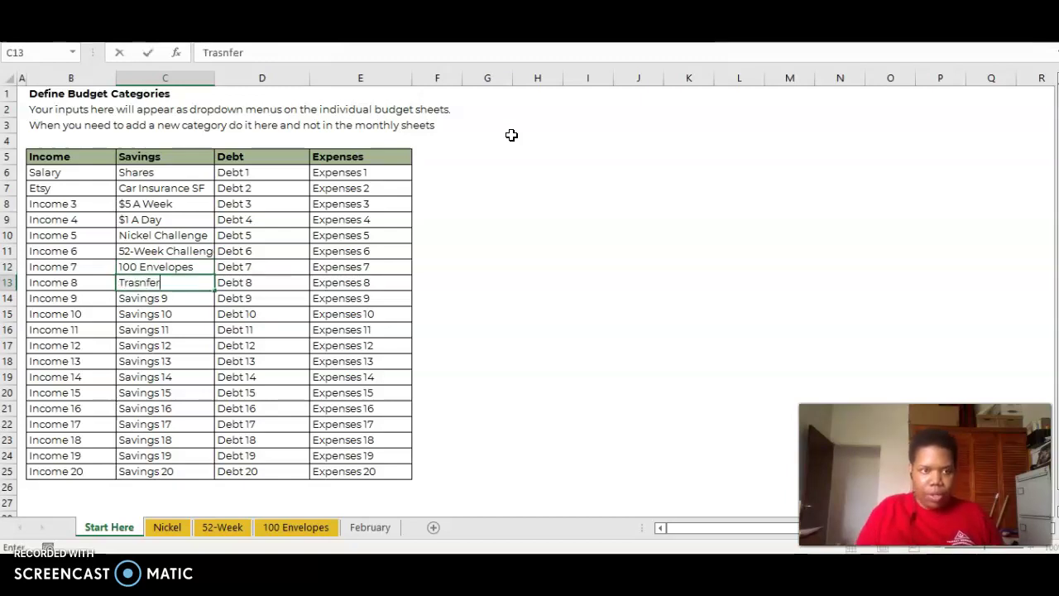
pyautogui.press('BackSpace')
pyautogui.press('BackSpace')
pyautogui.press('BackSpace')
pyautogui.press('BackSpace')
pyautogui.write('nsfer Tued')
pyautogui.press('BackSpace')
pyautogui.write('sday')
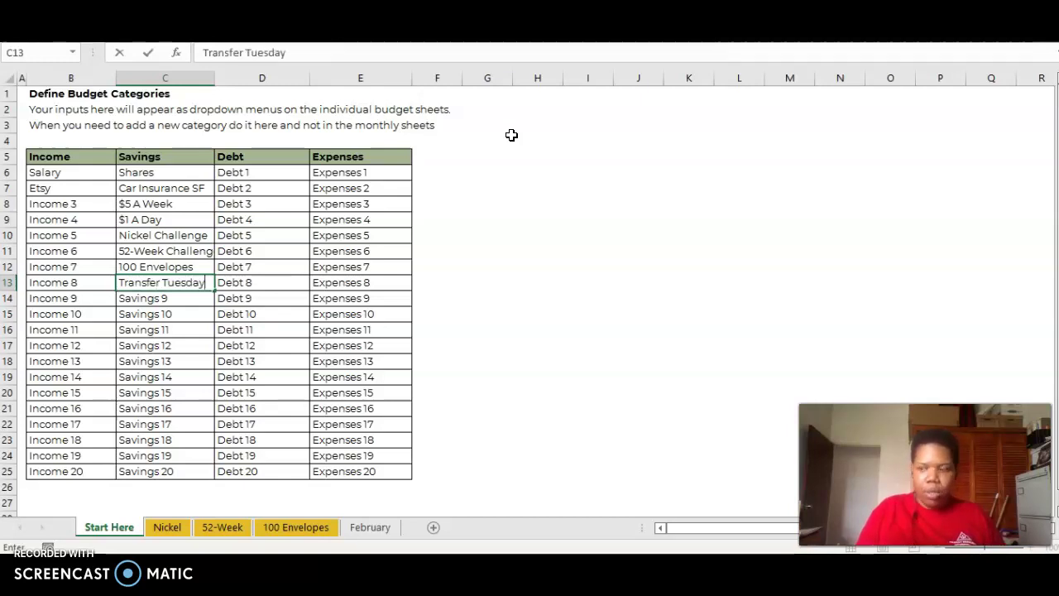
# Enter Student Loan and Car Loan as the first two Debt categories
pyautogui.click(240, 168)
pyautogui.write('Student Loan')
pyautogui.press('Return')
pyautogui.write('Car Loa')
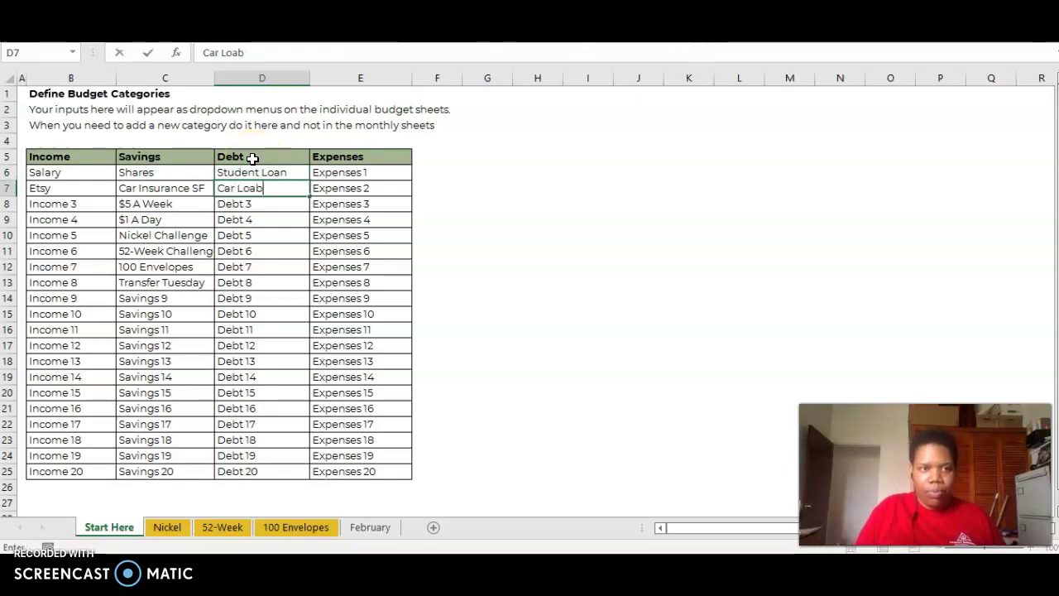
pyautogui.write('n')
pyautogui.press('Tab')
# Enter Rent, Groceries and Transportation as the first three expense categories in column E
pyautogui.press('Up')
pyautogui.write('Rent')
pyautogui.press('Return')
pyautogui.write('Gro')
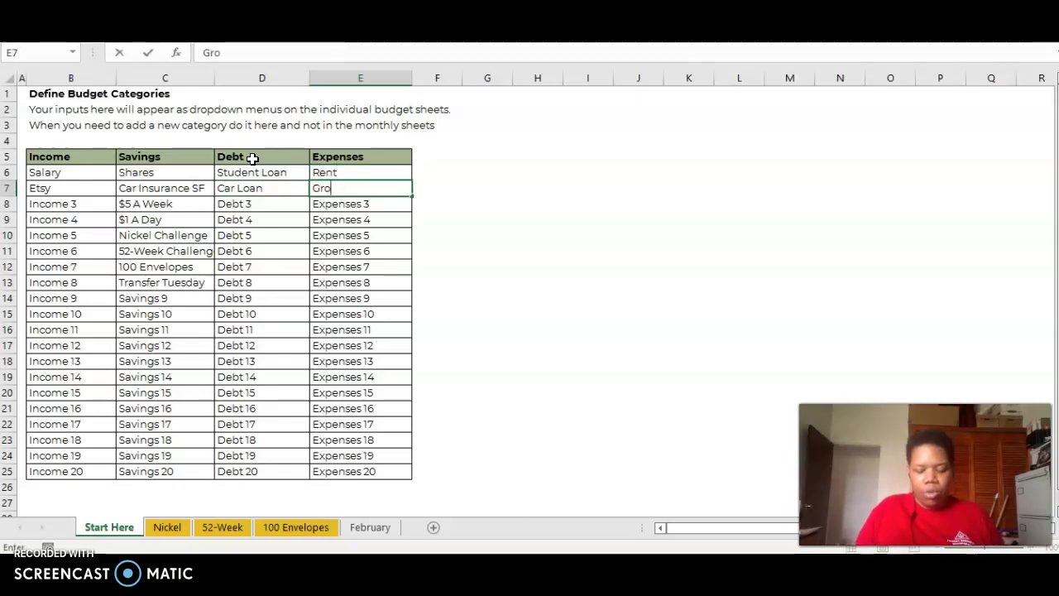
pyautogui.write('ceries')
pyautogui.press('Return')
pyautogui.write('Tar')
pyautogui.press('BackSpace')
pyautogui.press('BackSpace')
pyautogui.write('rans')
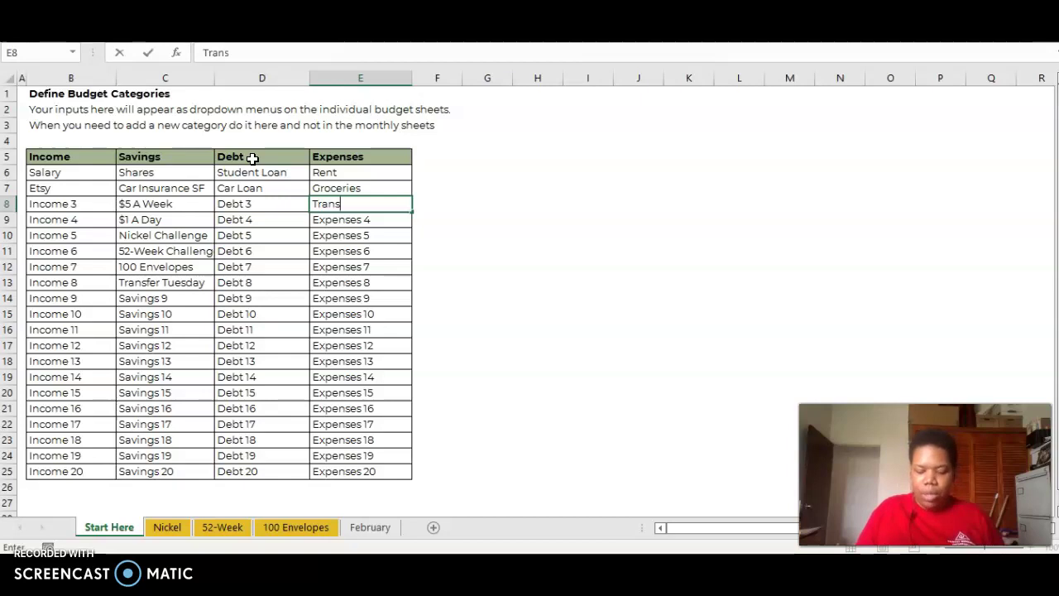
pyautogui.write('port')
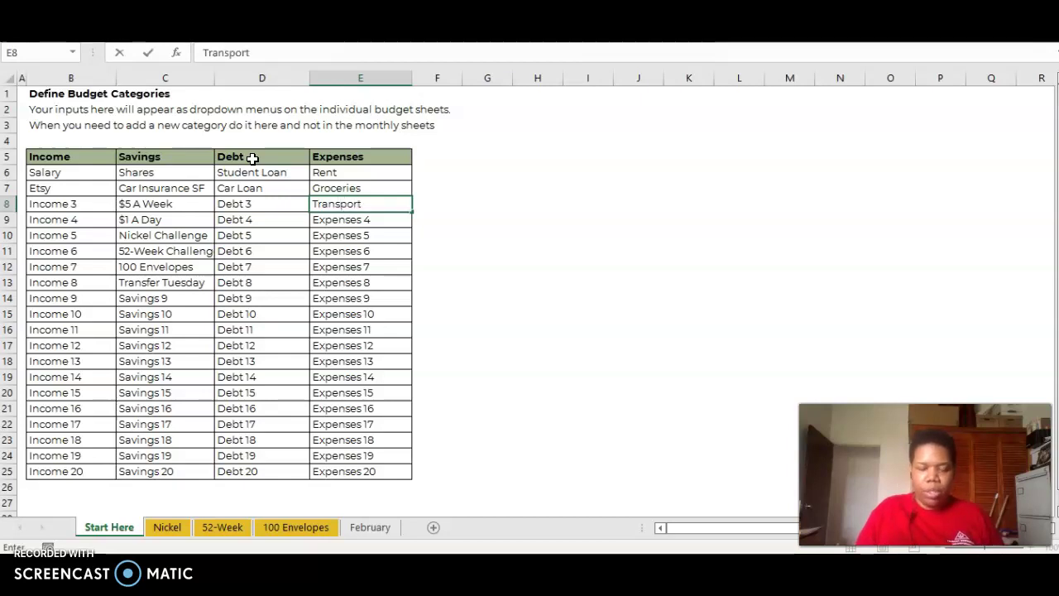
pyautogui.write('ation')
pyautogui.press('Return')
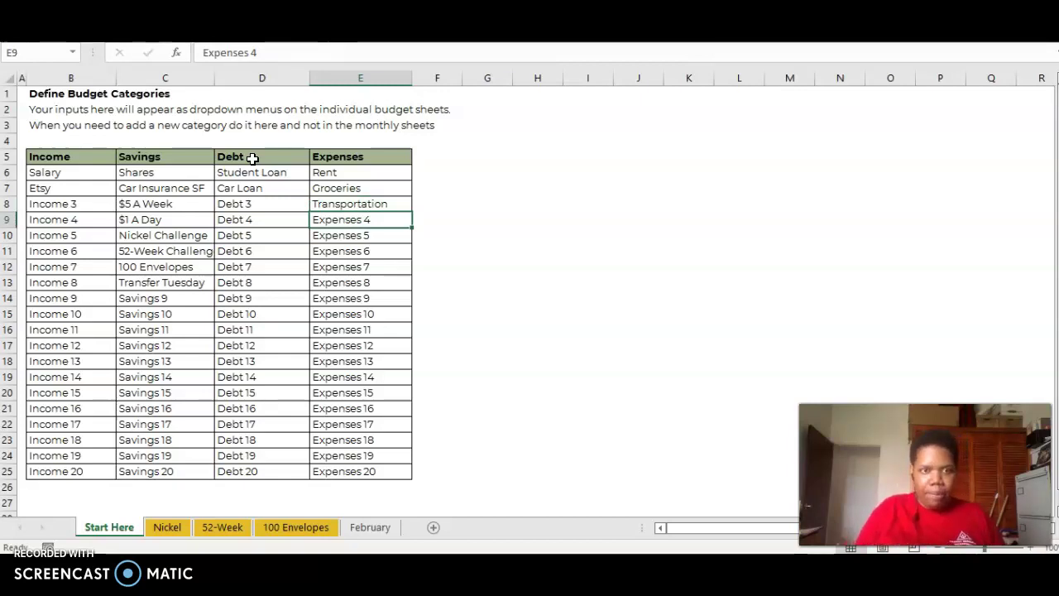
# Add expenses Eating Out, Life Insurance, Digicel and Creative Fabrica, correcting the Creative spelling
pyautogui.write('Eati')
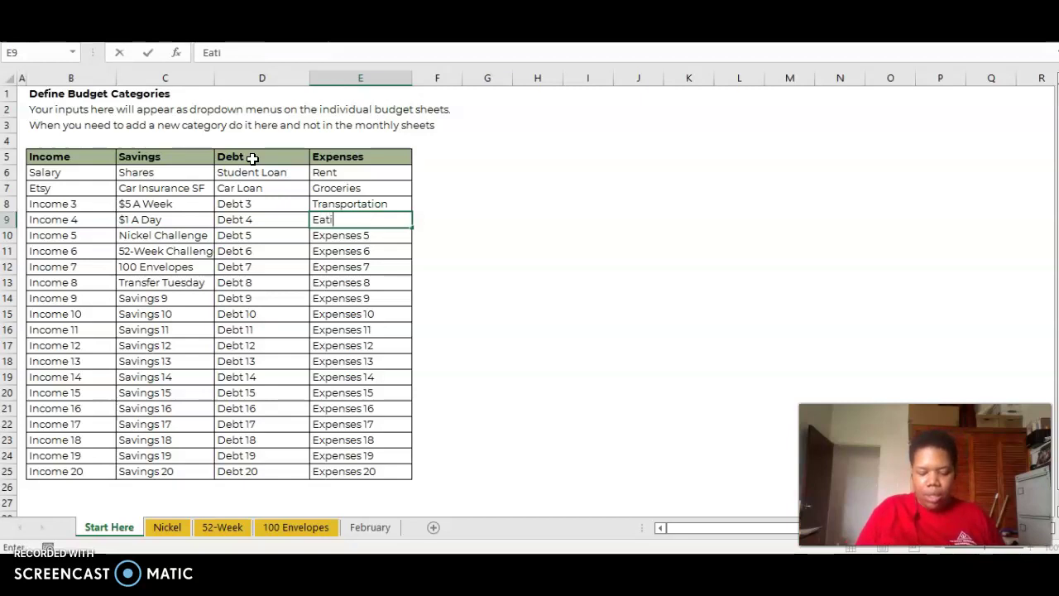
pyautogui.write('ng Out')
pyautogui.press('Return')
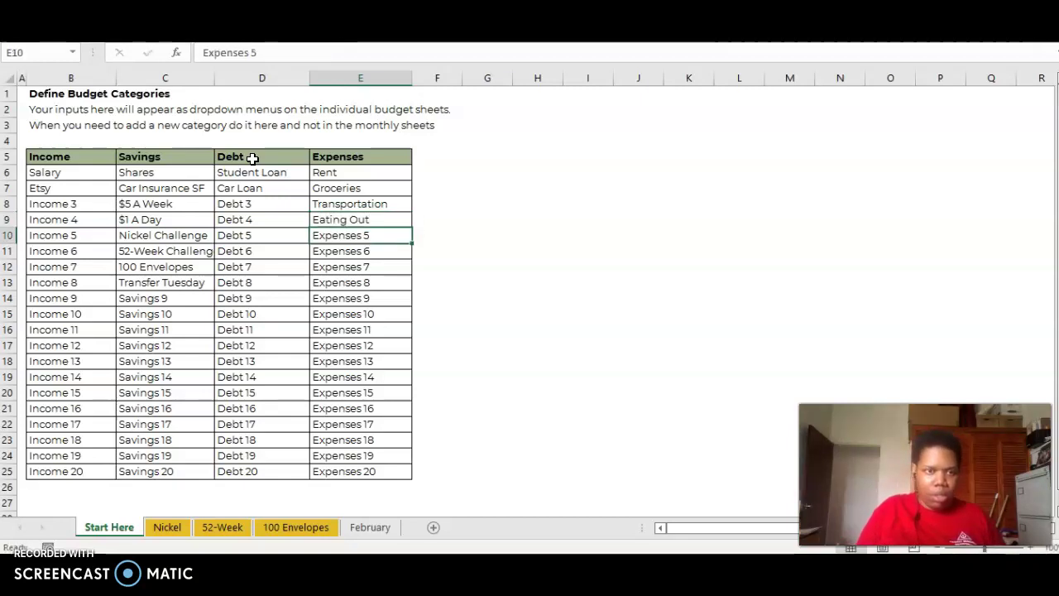
pyautogui.write('L')
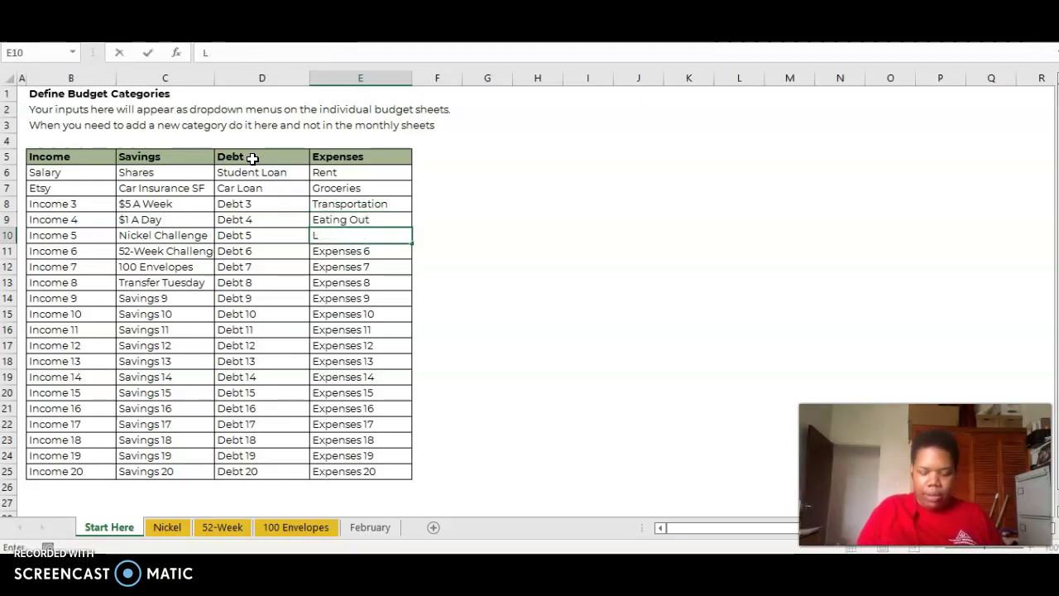
pyautogui.write('ife Insurance')
pyautogui.press('Return')
pyautogui.write('Digicel')
pyautogui.press('Return')
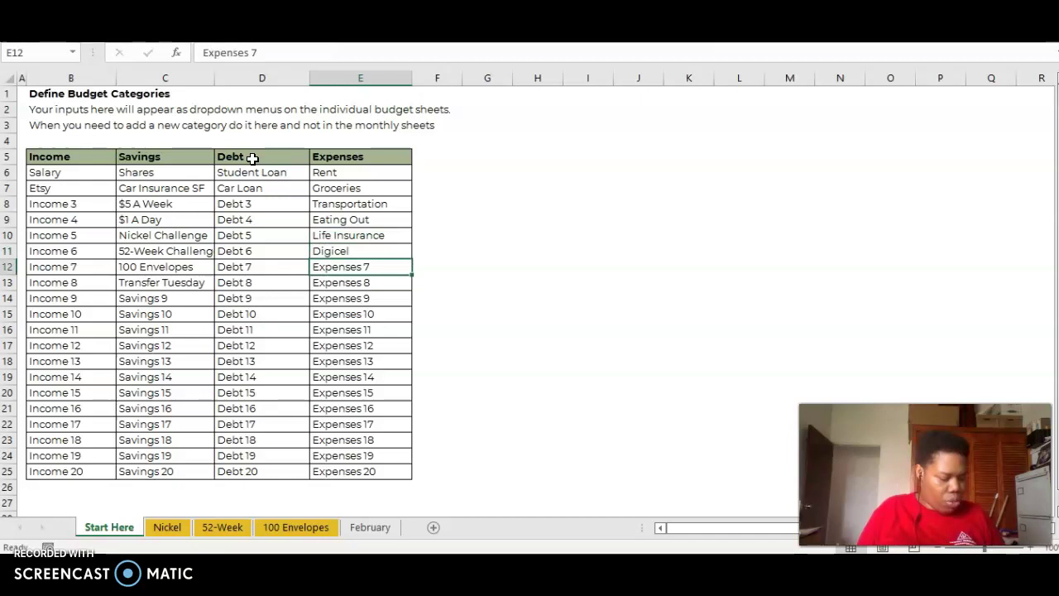
pyautogui.write('Creati')
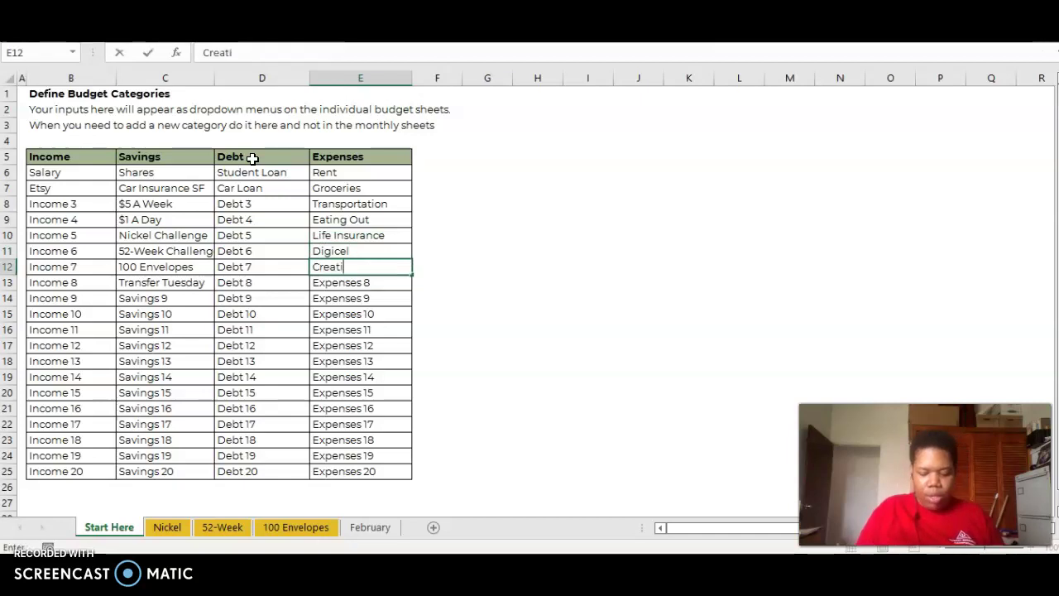
pyautogui.write('ev Fabrica')
pyautogui.press('Return')
pyautogui.click(338, 267)
pyautogui.click(247, 53)
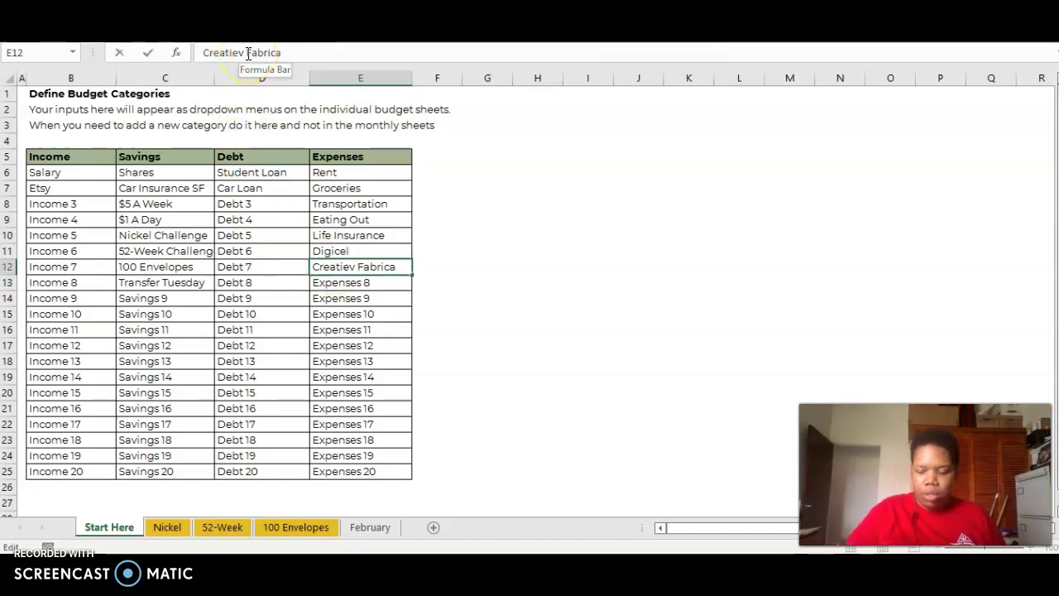
pyautogui.press('BackSpace')
pyautogui.press('BackSpace')
pyautogui.write('ve')
pyautogui.click(356, 287)
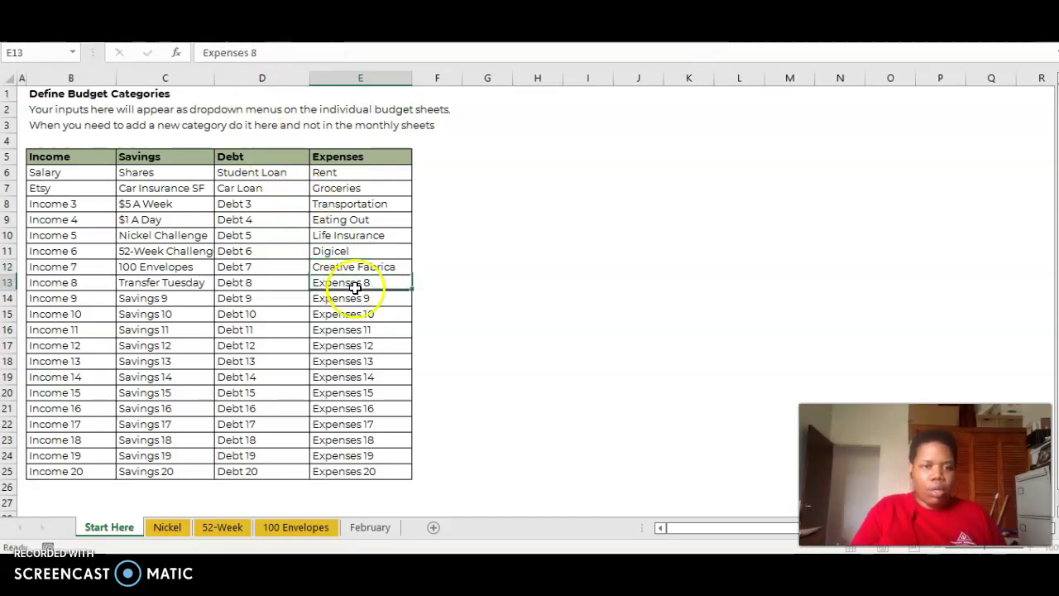
# Add expenses Canva, Netflix and LCPA Course, then review the expense list
pyautogui.write('Canva')
pyautogui.press('Return')
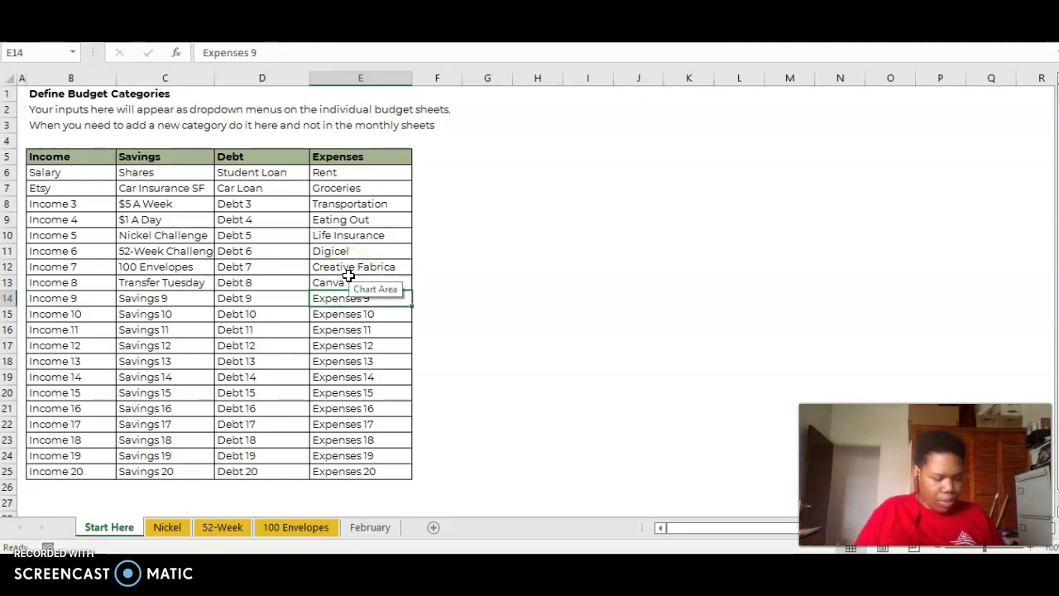
pyautogui.write('Netflix')
pyautogui.press('Return')
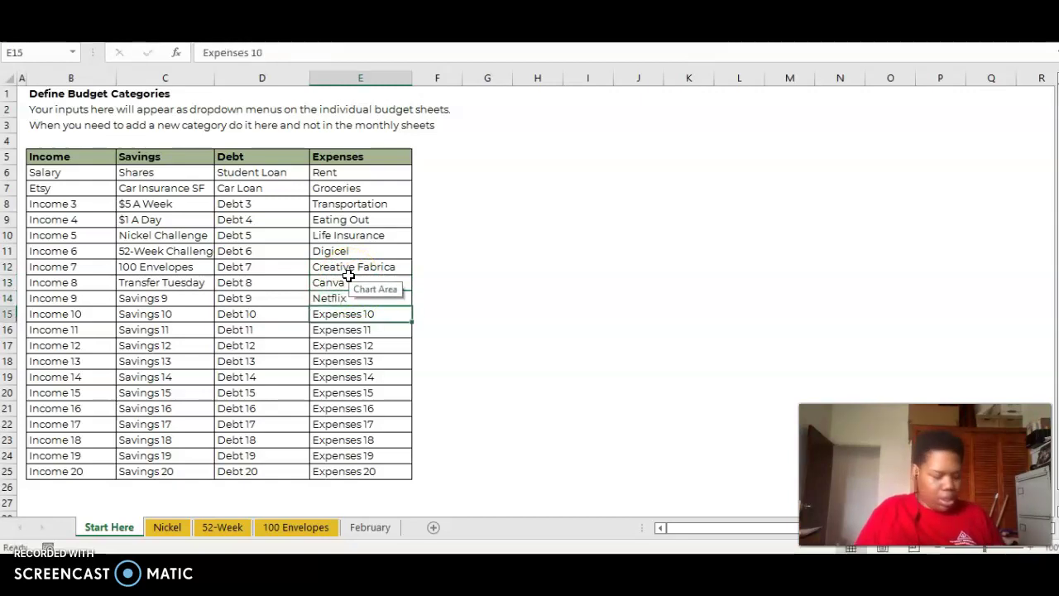
pyautogui.write('LC')
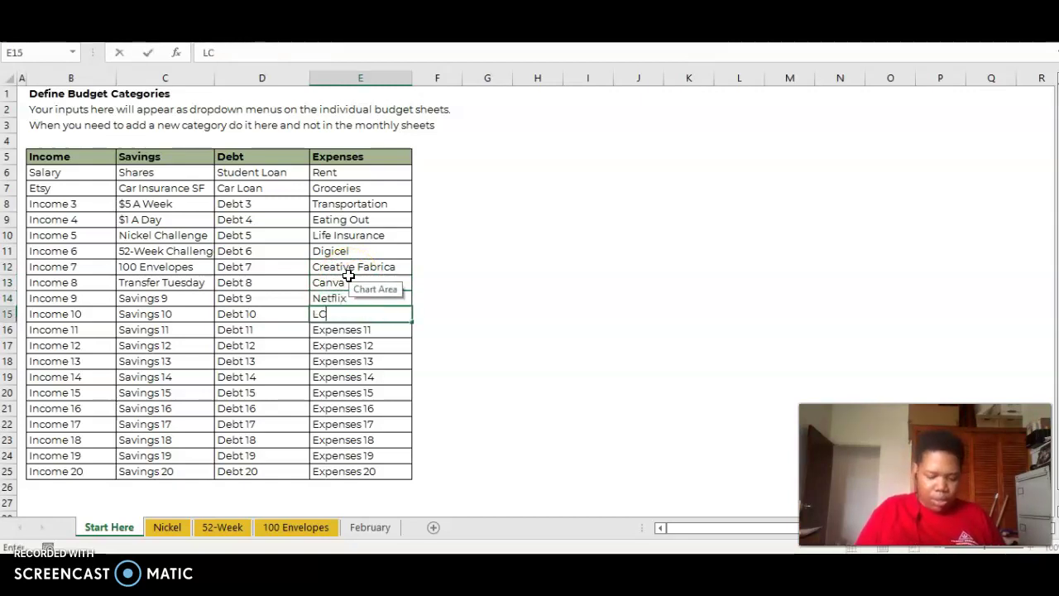
pyautogui.write('PA Cource')
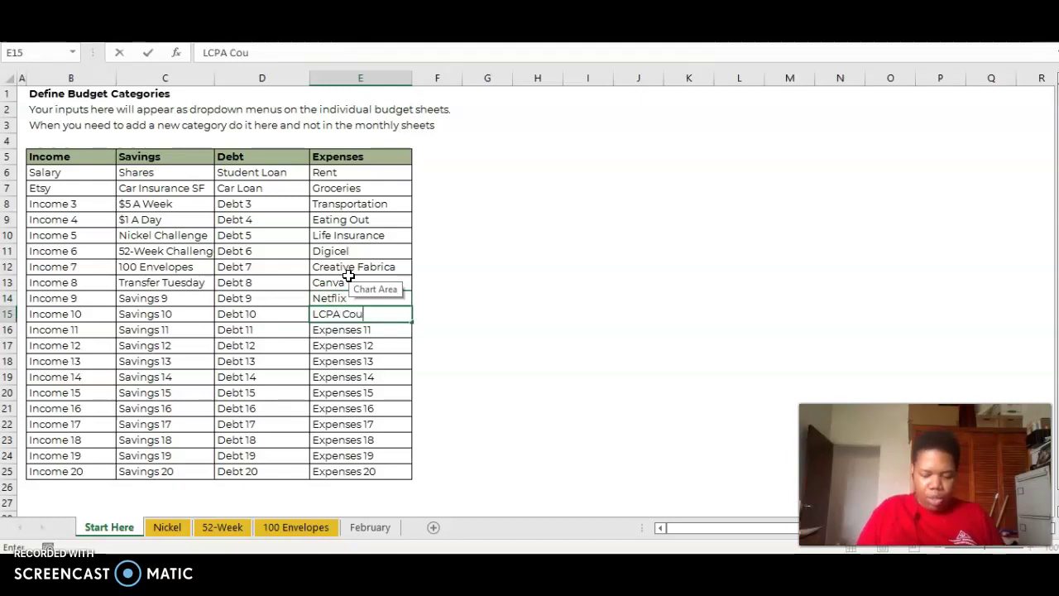
pyautogui.press('BackSpace')
pyautogui.press('BackSpace')
pyautogui.press('BackSpace')
pyautogui.write('rse')
pyautogui.click(372, 330)
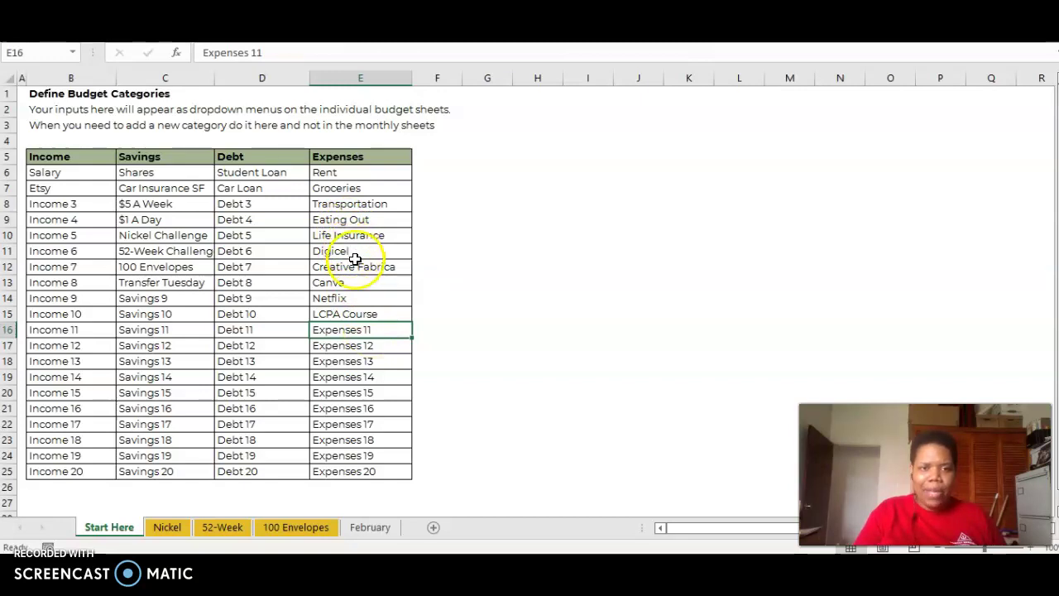
pyautogui.click(371, 314)
pyautogui.click(355, 267)
pyautogui.click(352, 299)
pyautogui.click(356, 317)
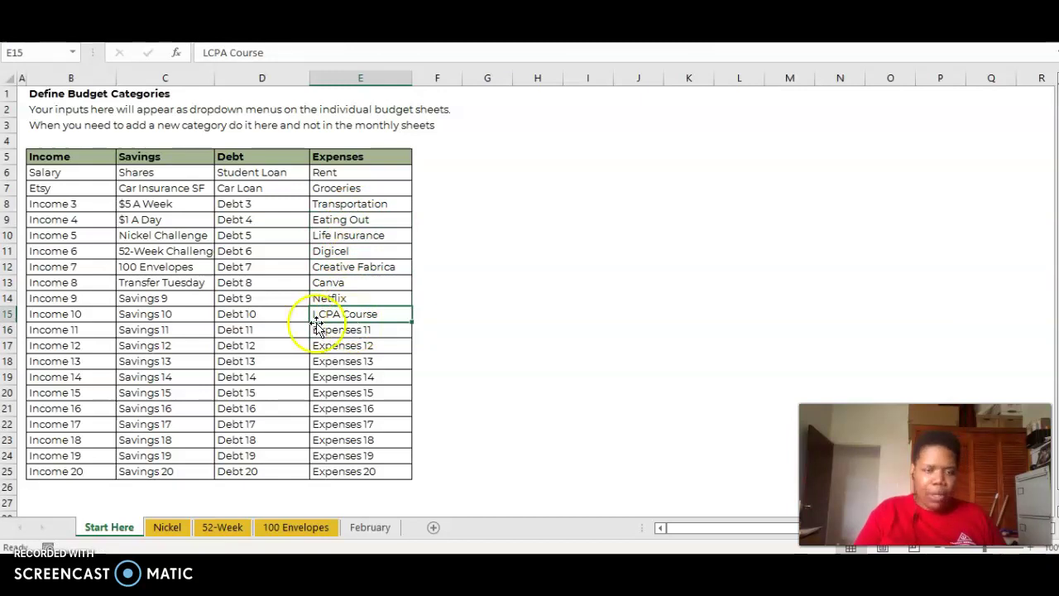
# On the February sheet, check the savings category dropdown in B11, keeping Shares selected
pyautogui.click(376, 530)
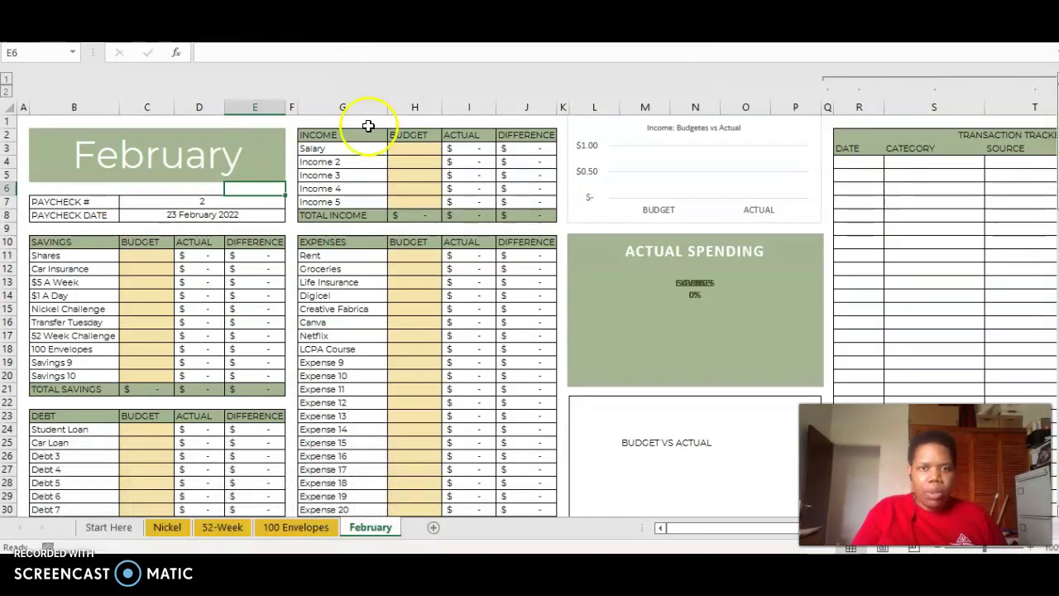
pyautogui.click(350, 149)
pyautogui.click(77, 257)
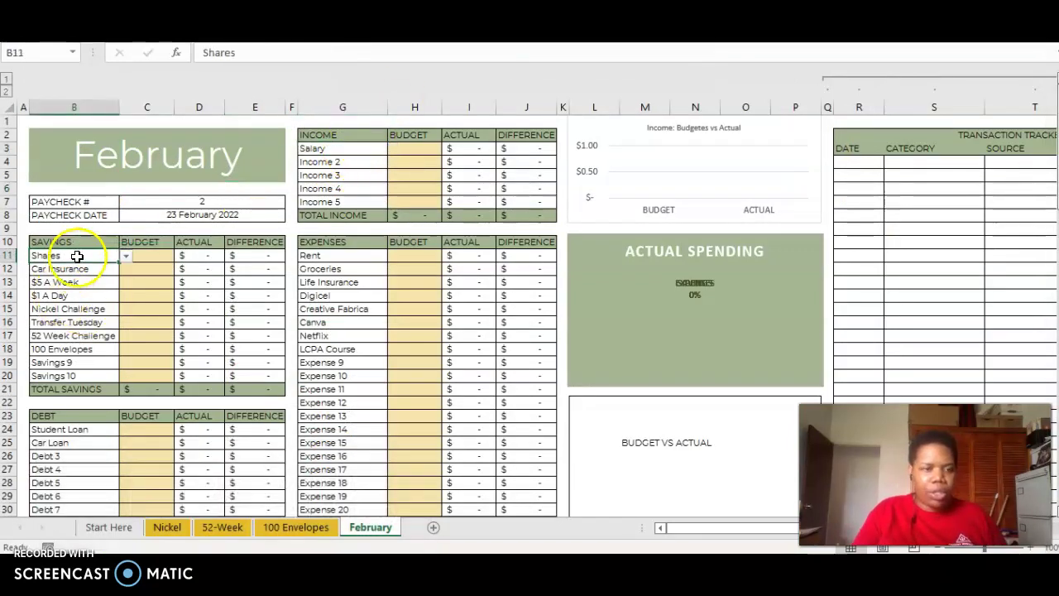
pyautogui.click(126, 257)
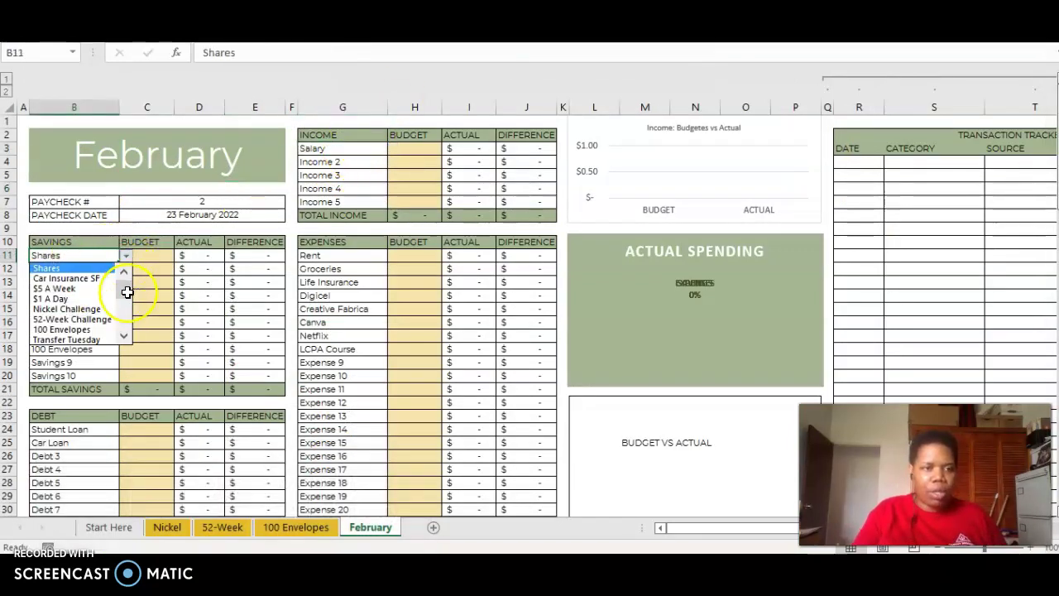
pyautogui.click(127, 295)
pyautogui.click(125, 256)
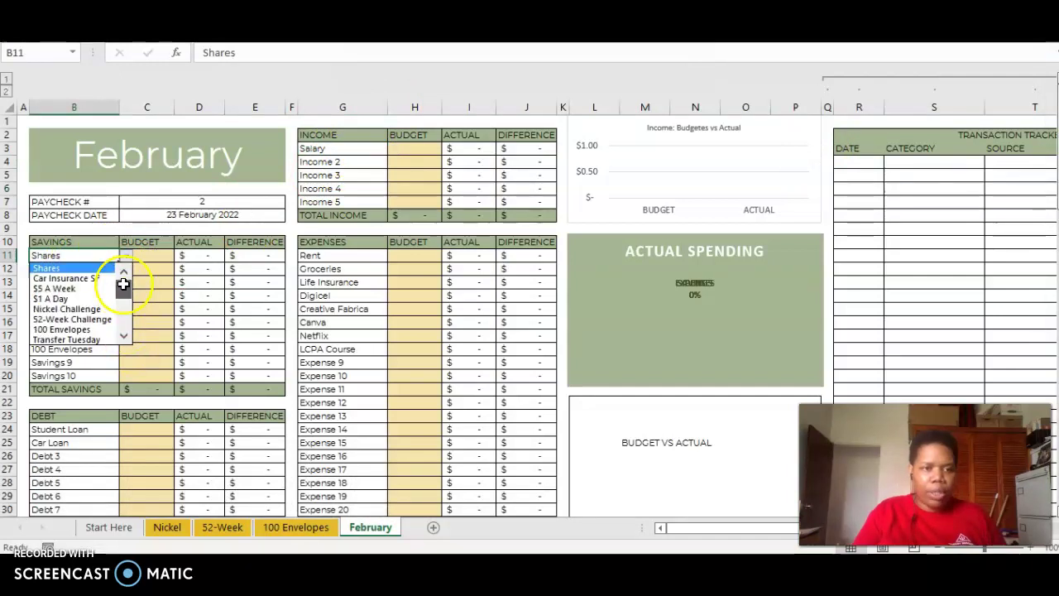
pyautogui.click(80, 269)
pyautogui.click(78, 255)
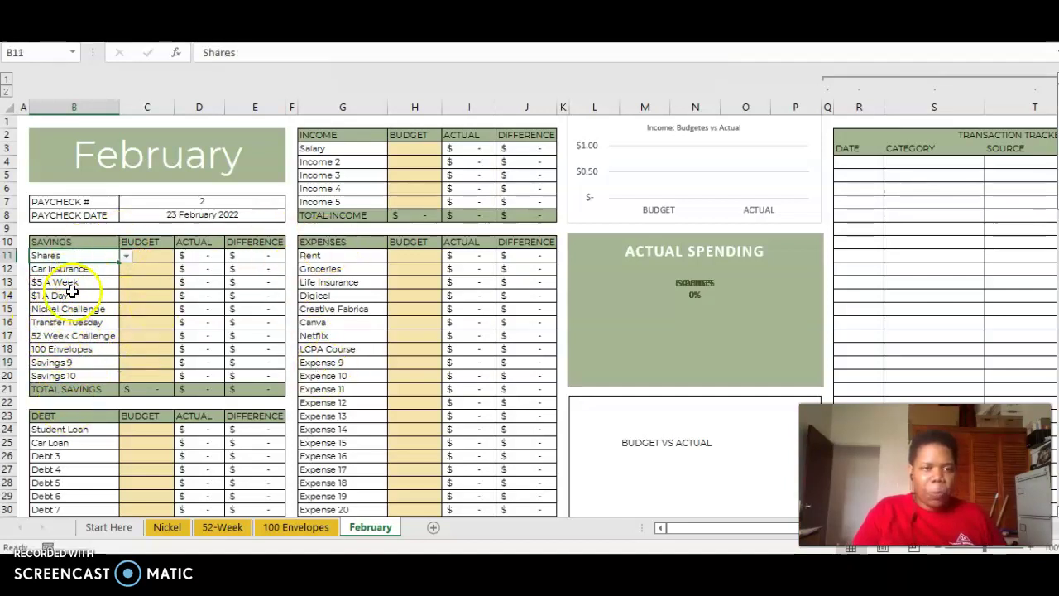
# Enter 3208 as February's Salary budget in H3
pyautogui.click(401, 147)
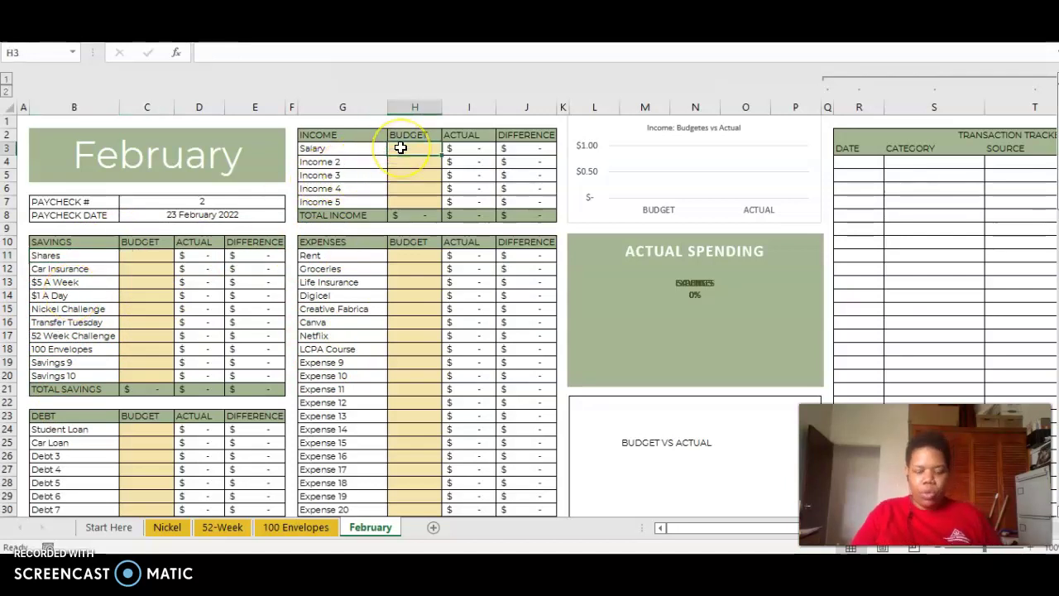
pyautogui.write('3208')
pyautogui.press('Return')
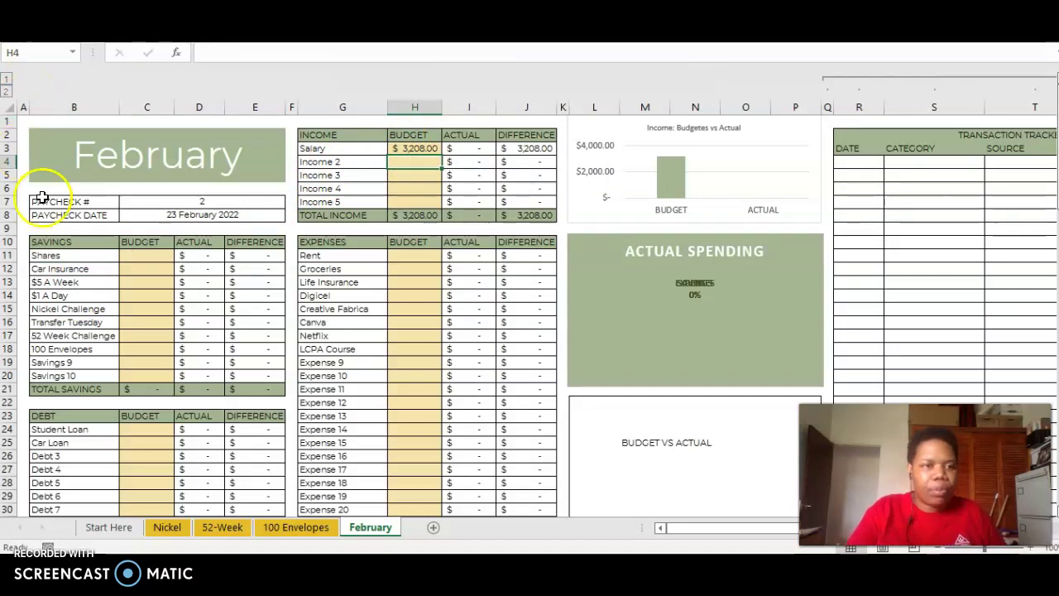
pyautogui.scroll(-1, 168, 256)
pyautogui.scroll(1, 167, 256)
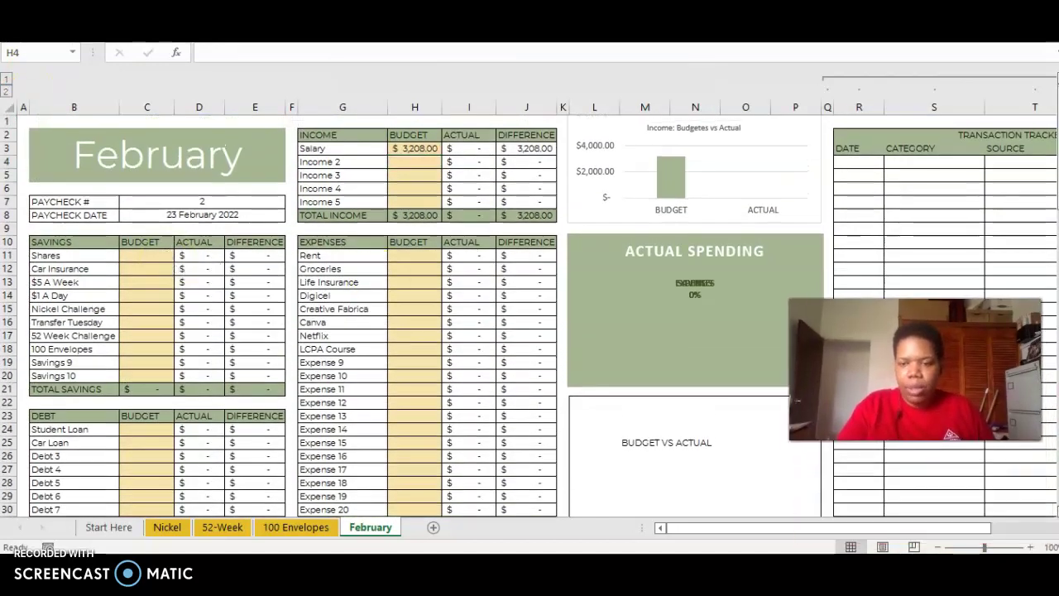
# Zoom to 90% and widen columns G and J so the balance shows $3,208.00
pyautogui.click(939, 547)
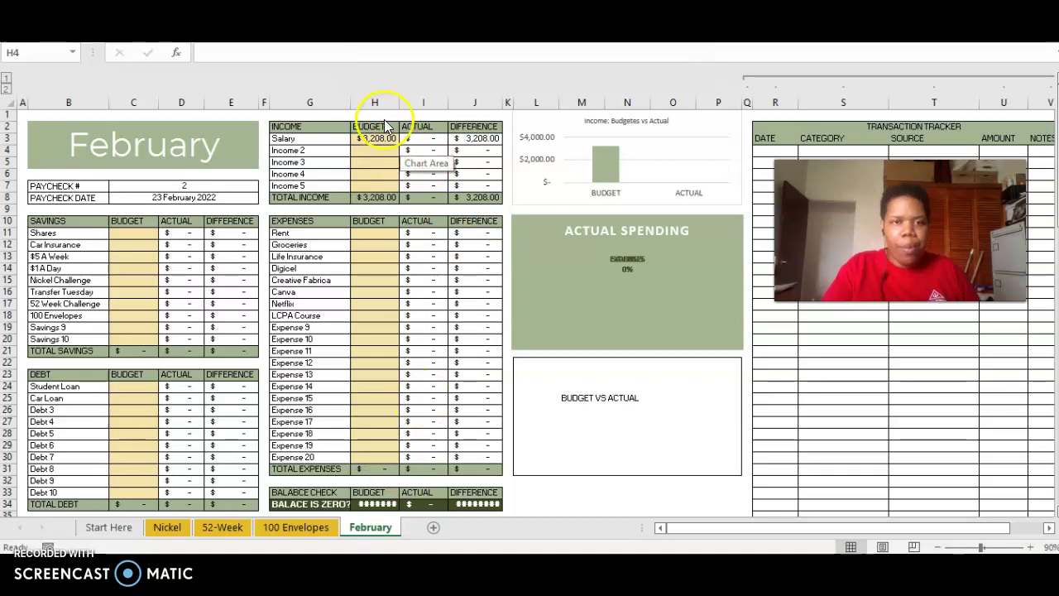
pyautogui.moveTo(351, 101); pyautogui.dragTo(417, 102)
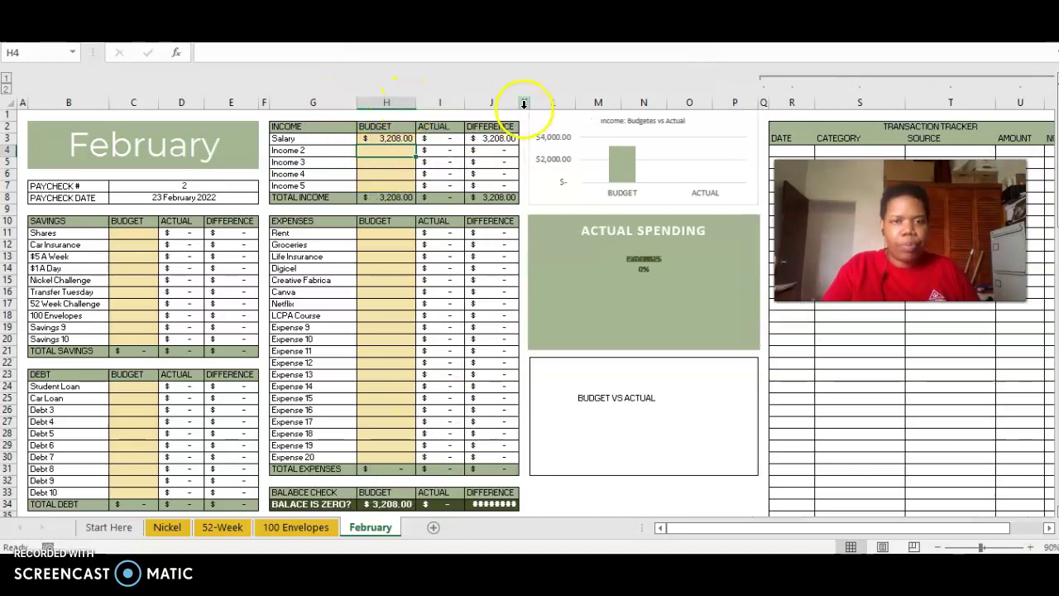
pyautogui.moveTo(519, 102); pyautogui.dragTo(524, 102)
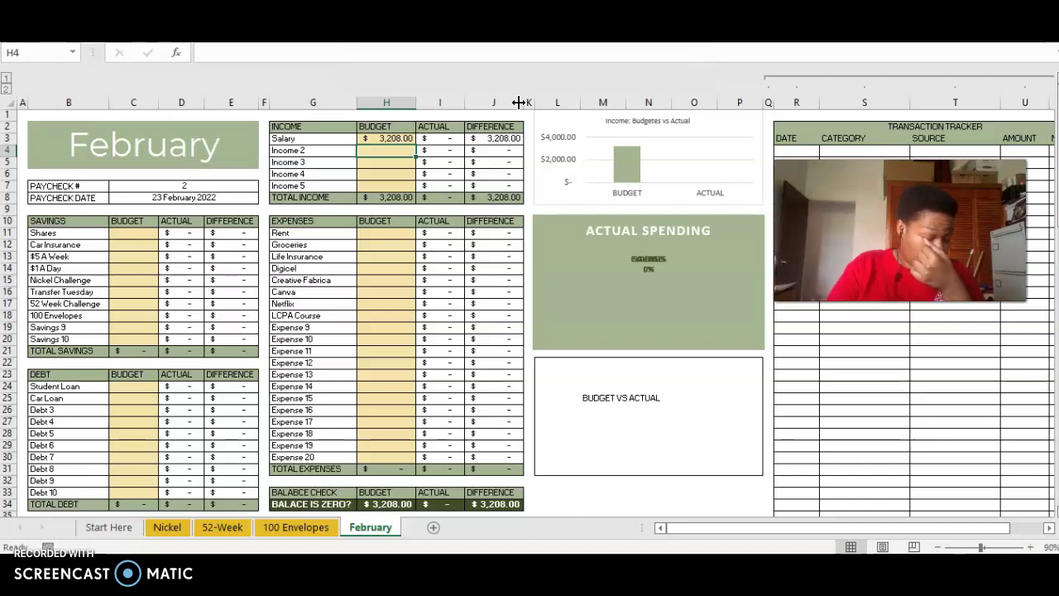
pyautogui.click(130, 231)
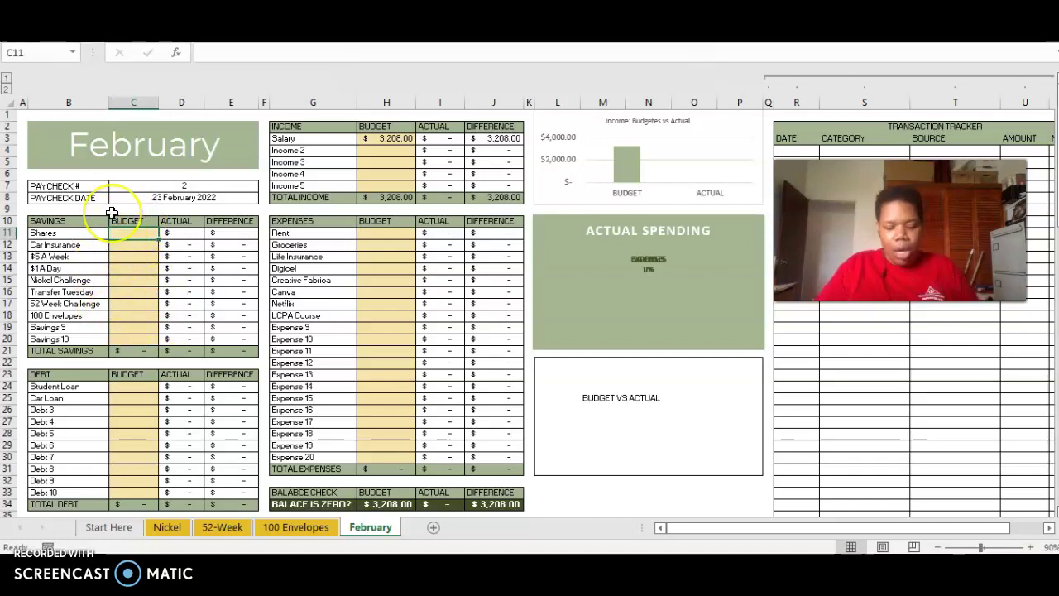
pyautogui.write('100')
pyautogui.press('Return')
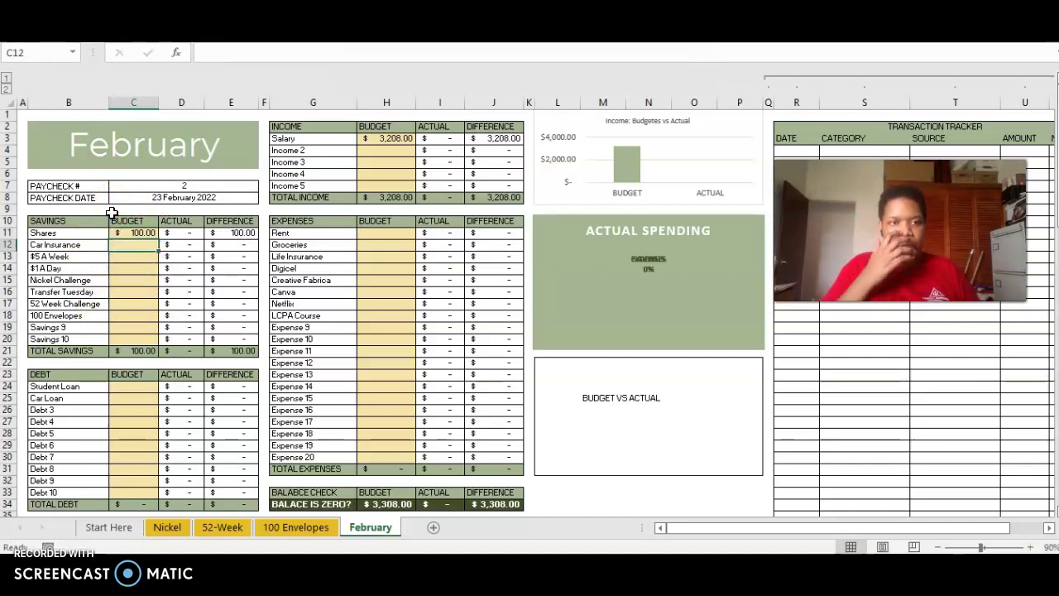
pyautogui.write('136')
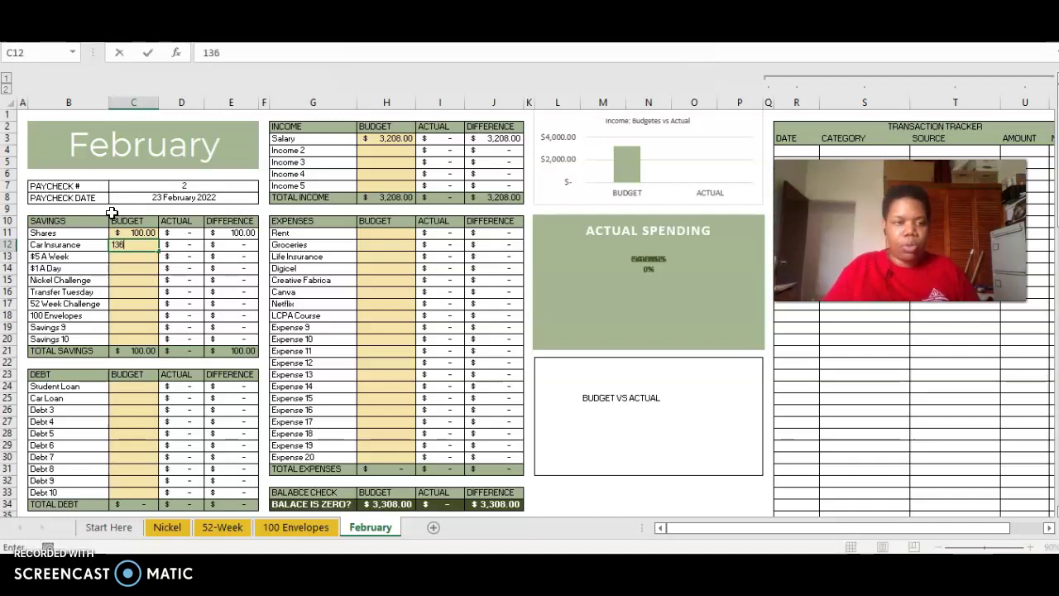
pyautogui.press('Return')
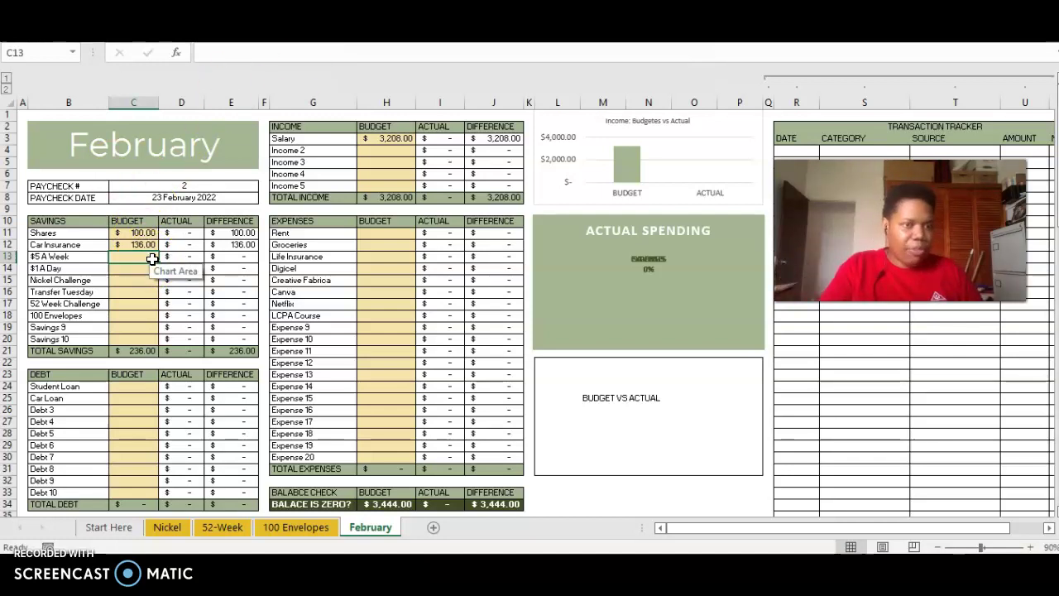
pyautogui.write('20')
pyautogui.press('Return')
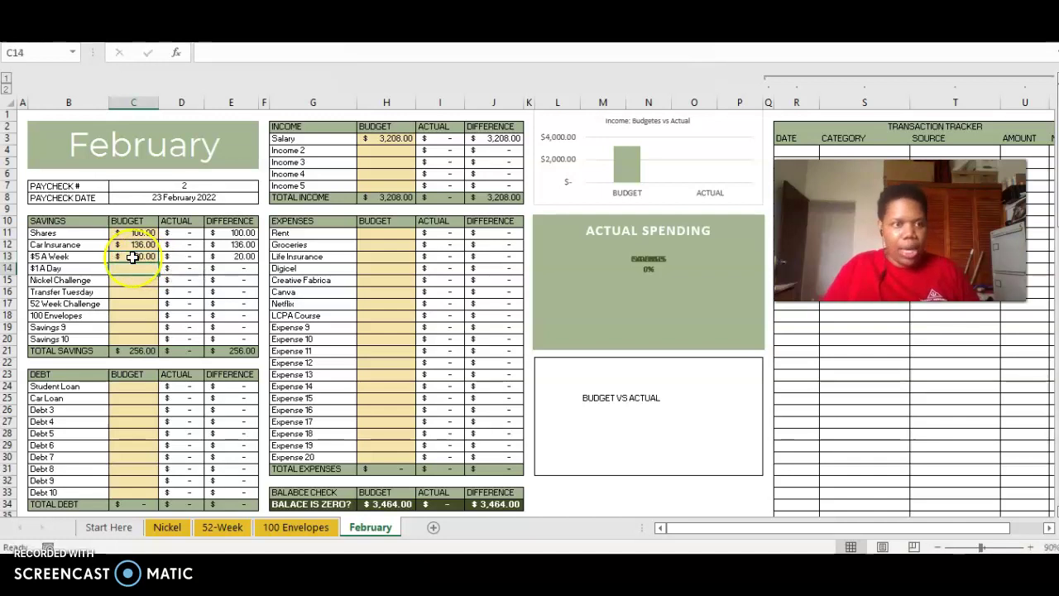
pyautogui.write('28')
pyautogui.press('Return')
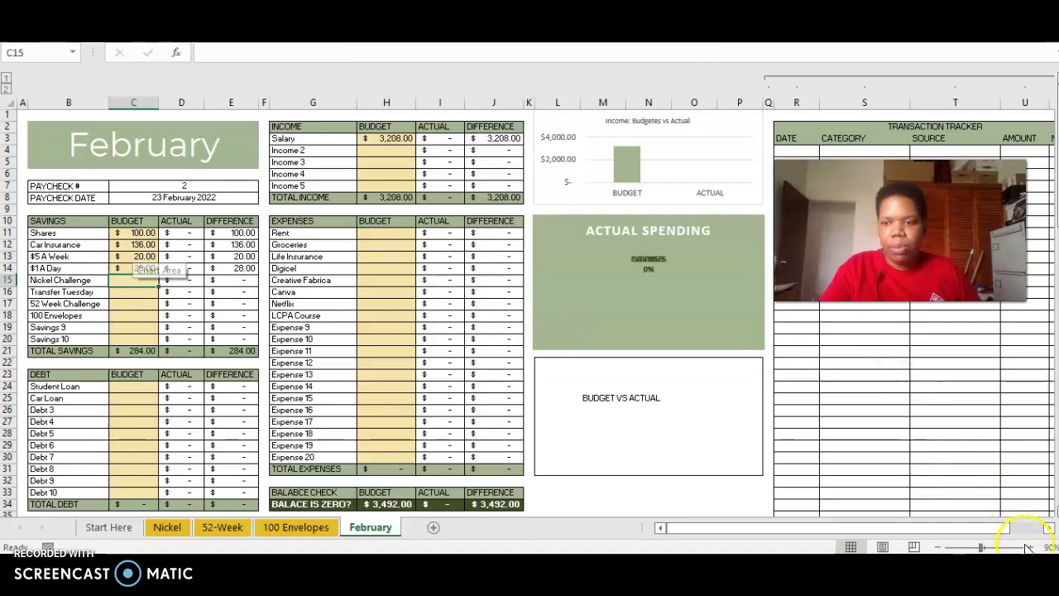
pyautogui.click(1027, 580)
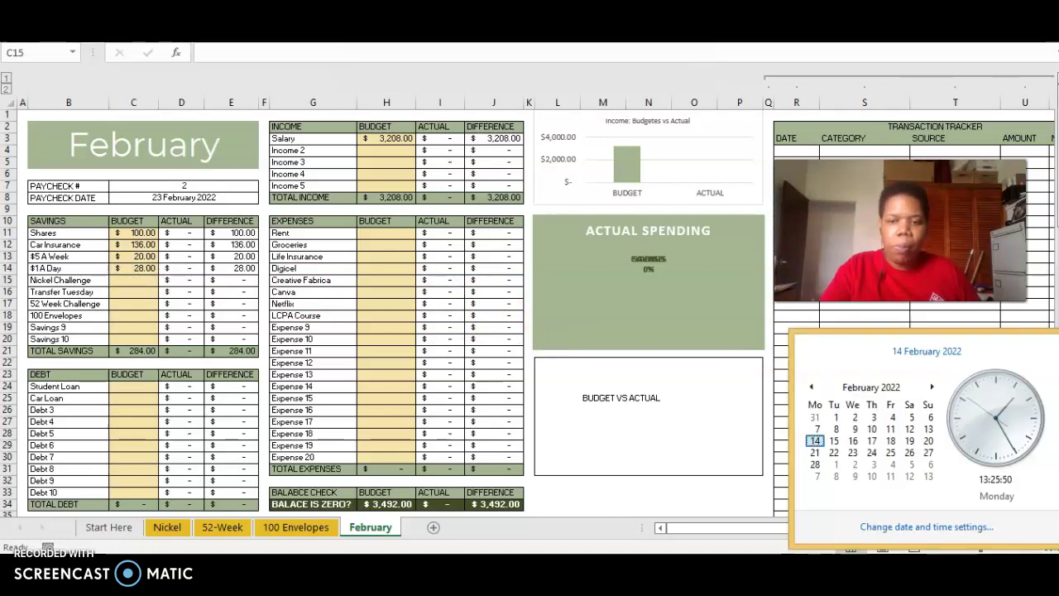
pyautogui.click(1026, 579)
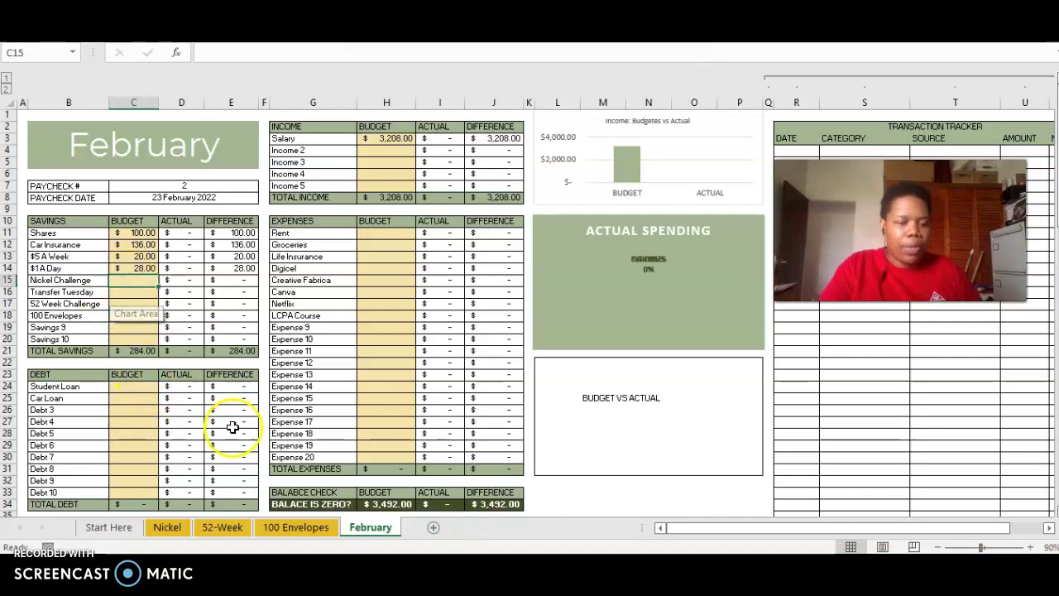
# On the Nickel sheet, set week 1's status in D6 to Saved
pyautogui.click(169, 528)
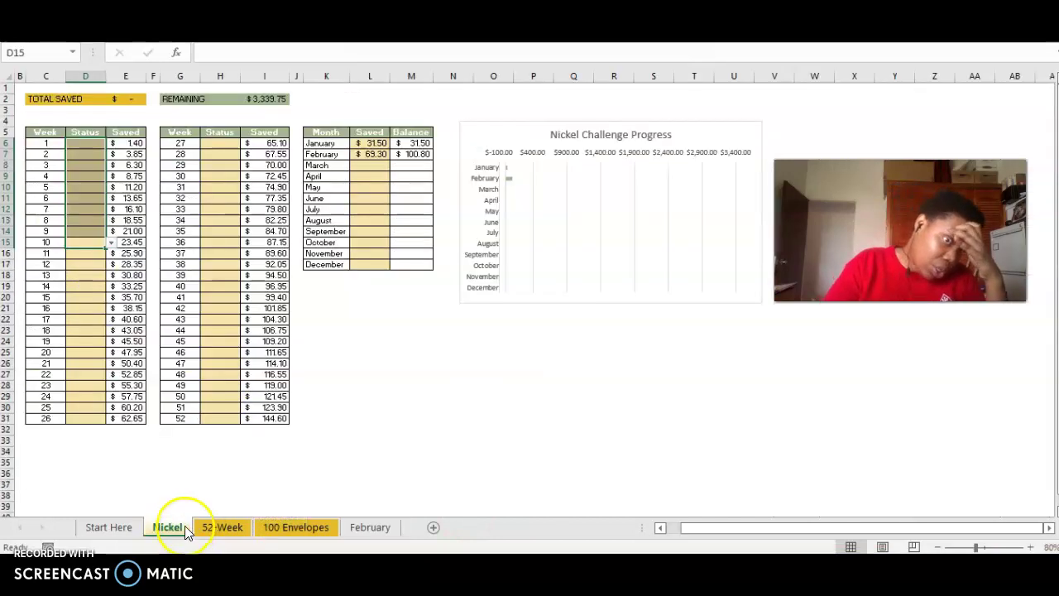
pyautogui.click(87, 251)
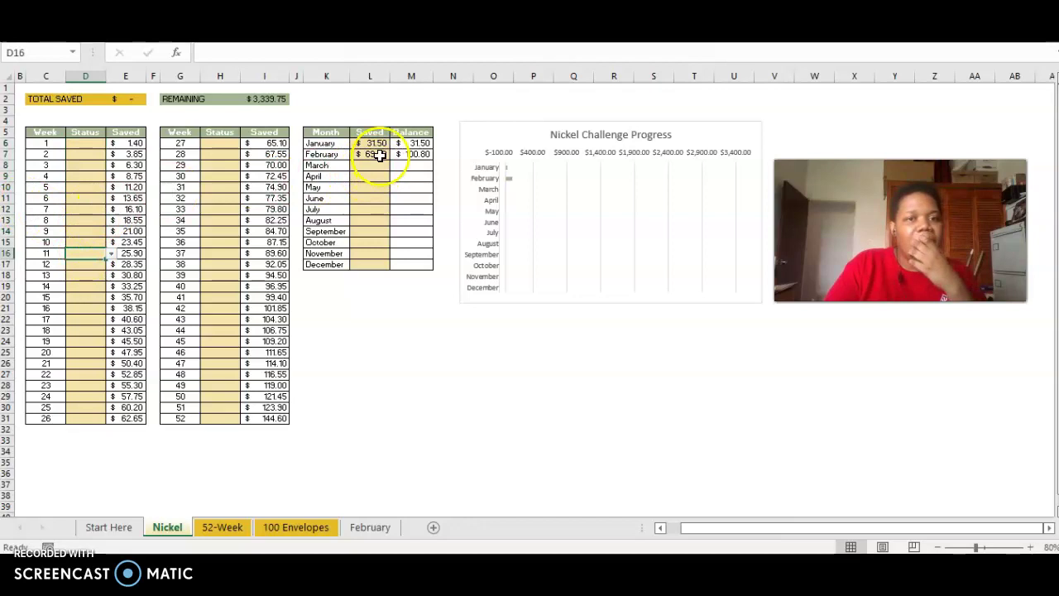
pyautogui.click(376, 154)
pyautogui.click(89, 144)
pyautogui.click(110, 143)
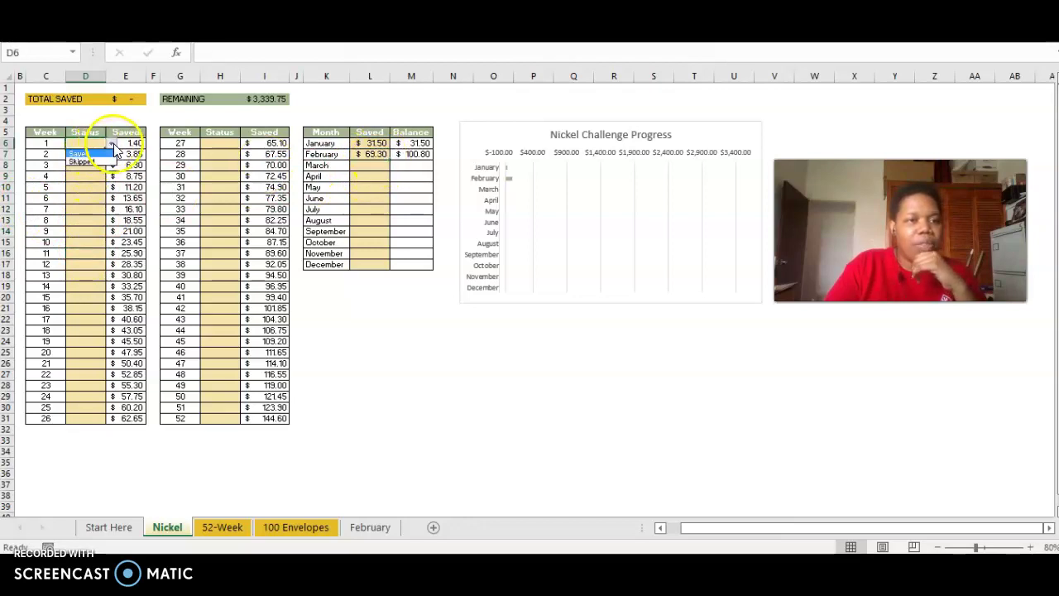
pyautogui.click(87, 154)
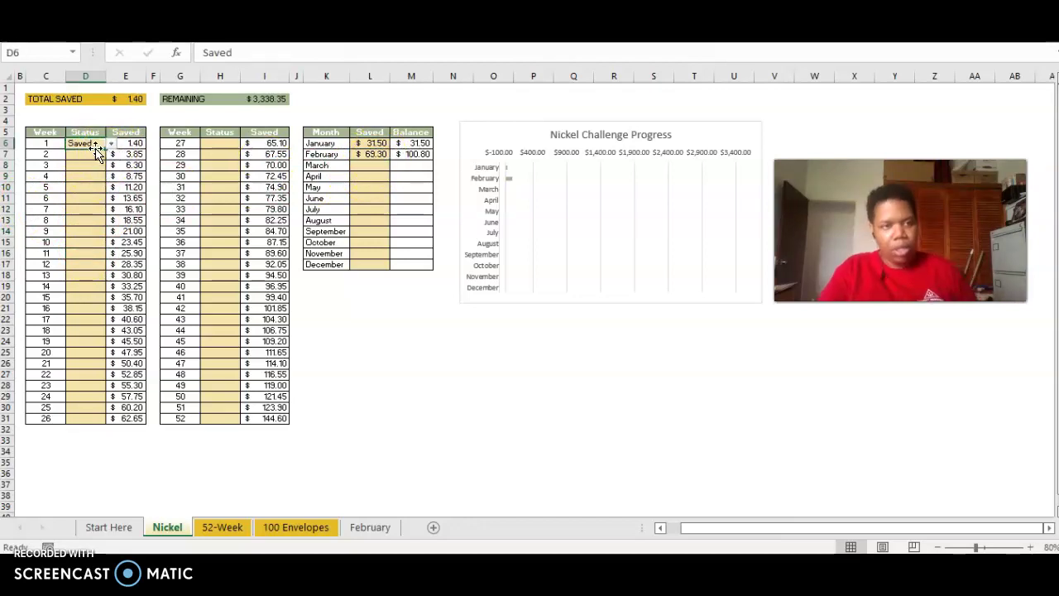
pyautogui.click(59, 187)
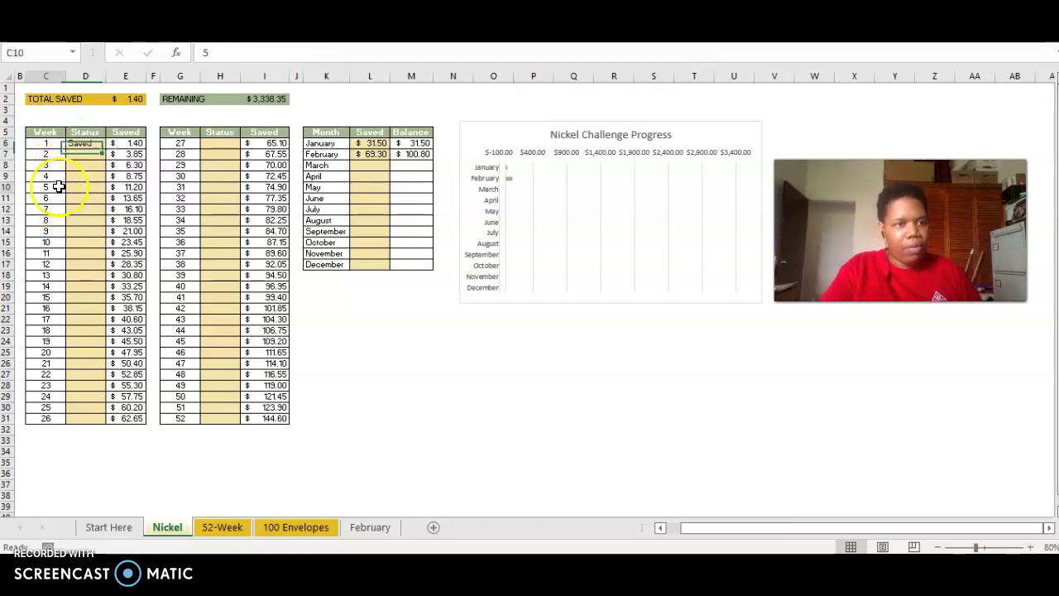
pyautogui.moveTo(67, 182); pyautogui.dragTo(76, 164)
pyautogui.click(80, 142)
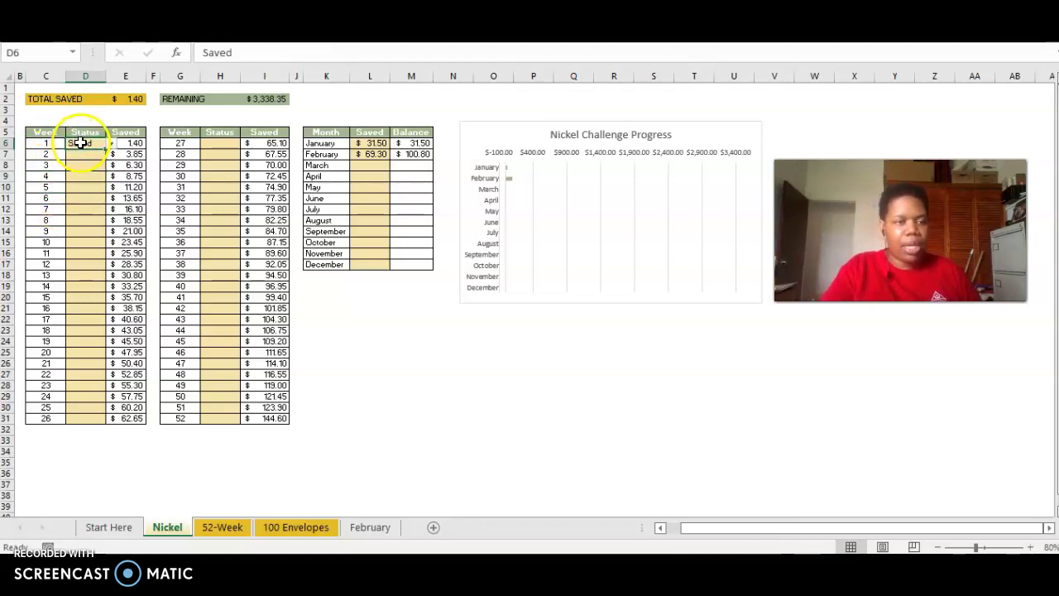
pyautogui.write('\\c')
pyautogui.press('BackSpace')
pyautogui.press('BackSpace')
pyautogui.hotkey('ctrl', 'Return')
pyautogui.click(111, 143)
pyautogui.click(91, 155)
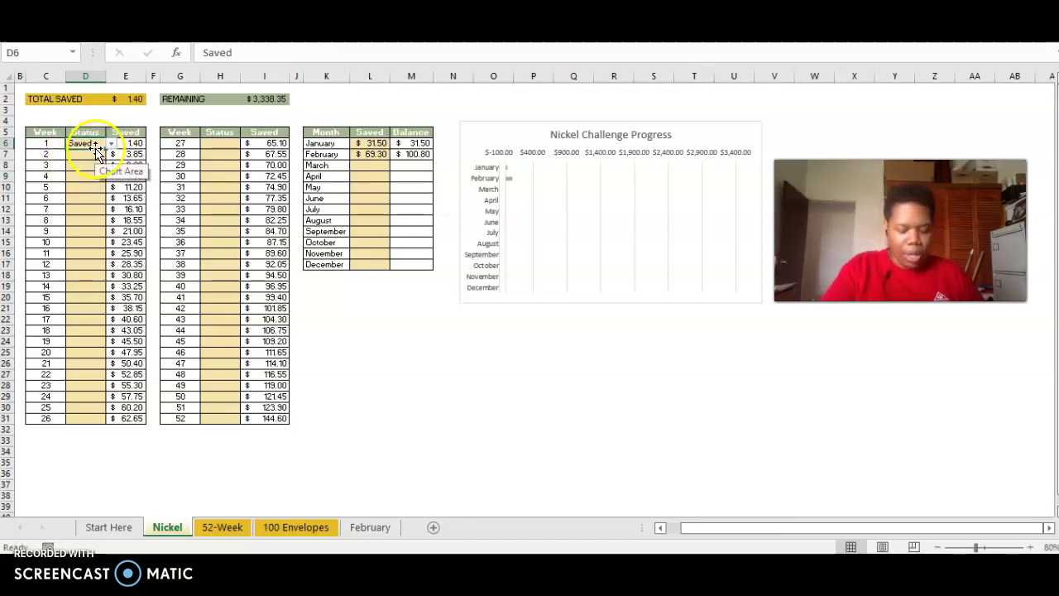
# Copy Saved to weeks 2–9 (D7:D14) and total the saved amounts in E11:E14
pyautogui.hotkey('ctrl', 'c')
pyautogui.moveTo(88, 157); pyautogui.dragTo(88, 232)
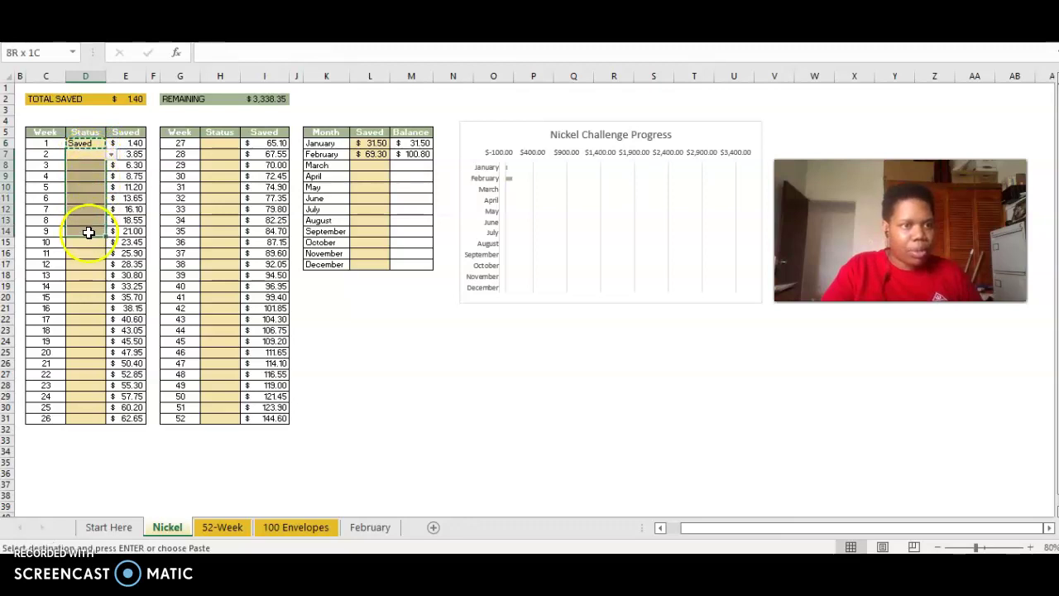
pyautogui.hotkey('ctrl', 'v')
pyautogui.click(124, 341)
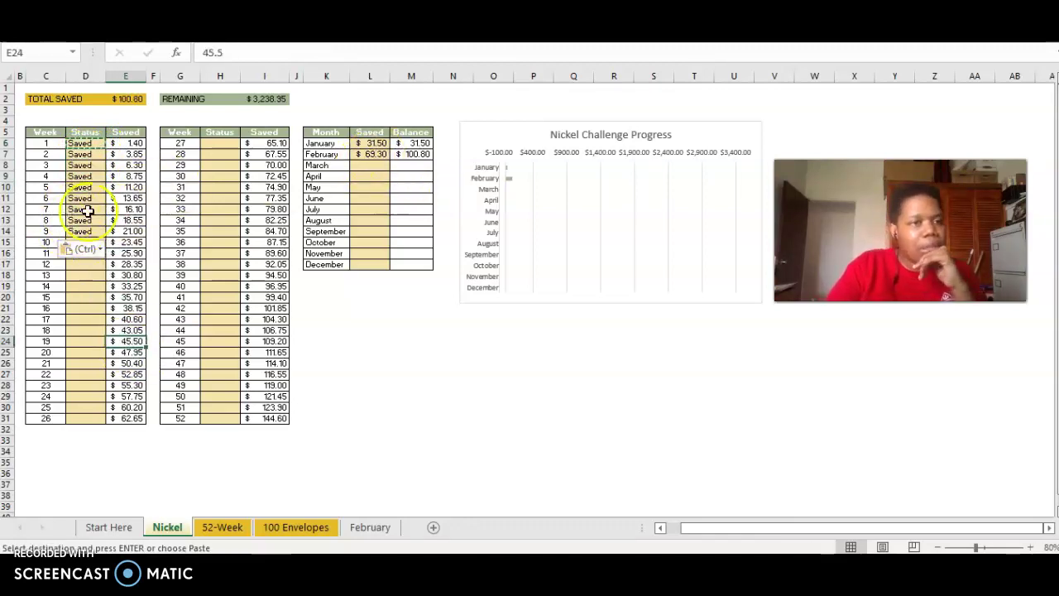
pyautogui.moveTo(119, 198); pyautogui.dragTo(123, 231)
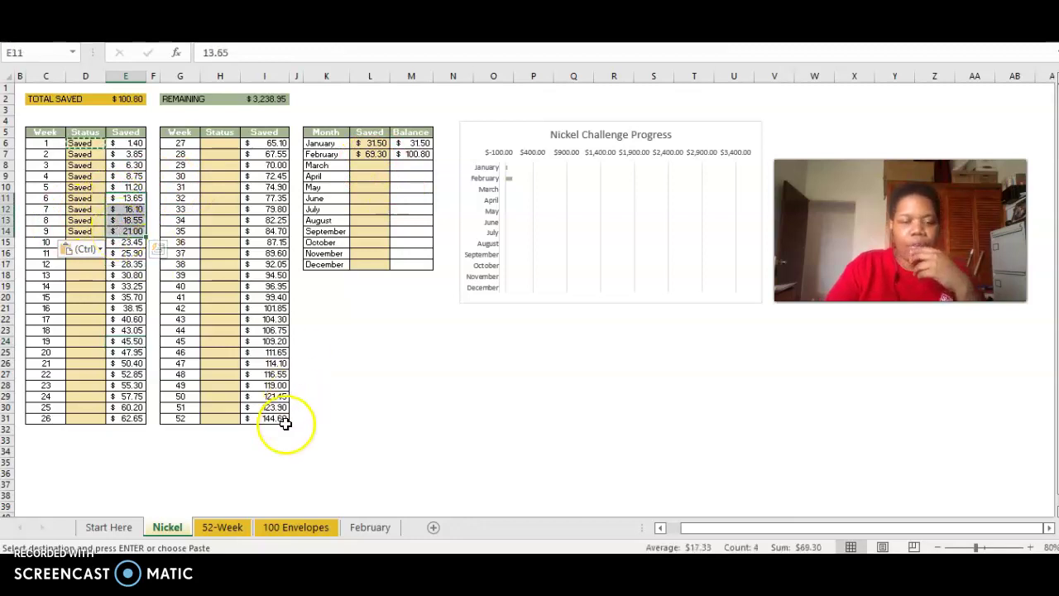
# Enter 69.30 as February's Nickel Challenge budget in C15
pyautogui.click(364, 529)
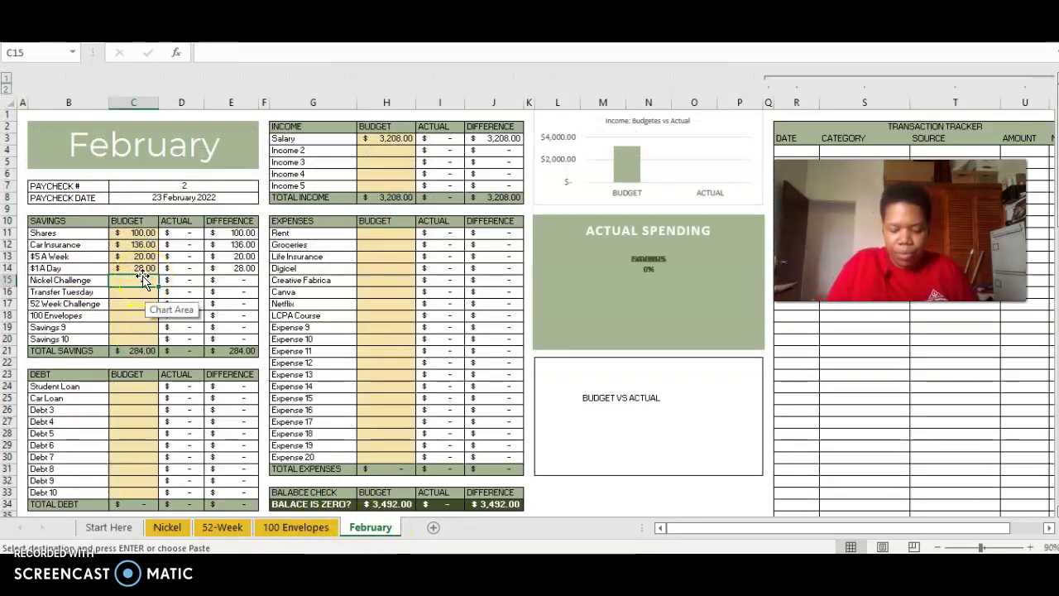
pyautogui.write('69.30')
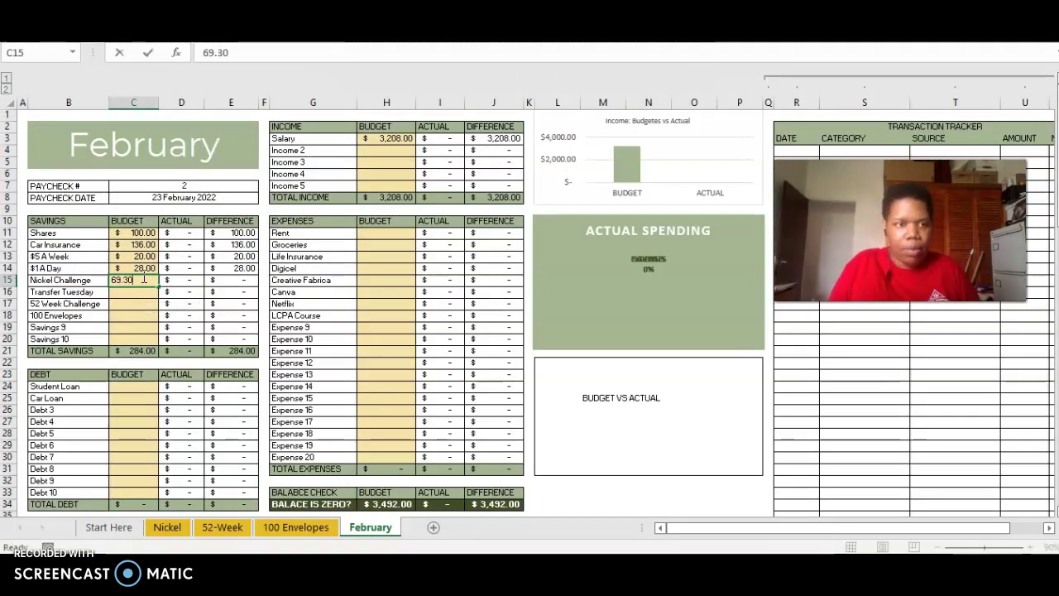
pyautogui.press('Return')
pyautogui.click(151, 302)
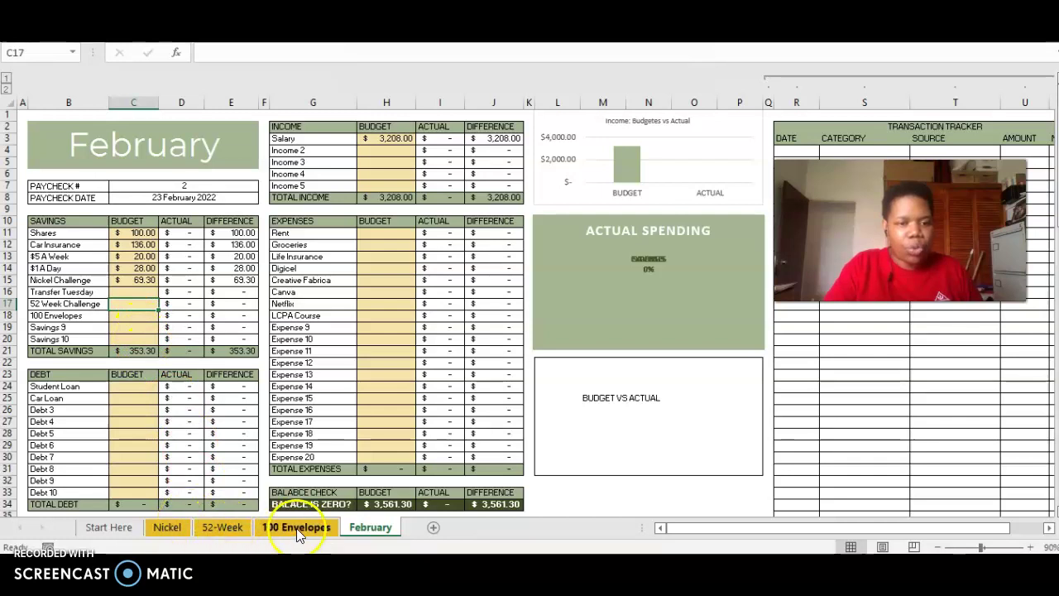
# On the 52-Week sheet, mark weeks 1–9 as Saved and total their saved amounts
pyautogui.click(222, 527)
pyautogui.click(120, 175)
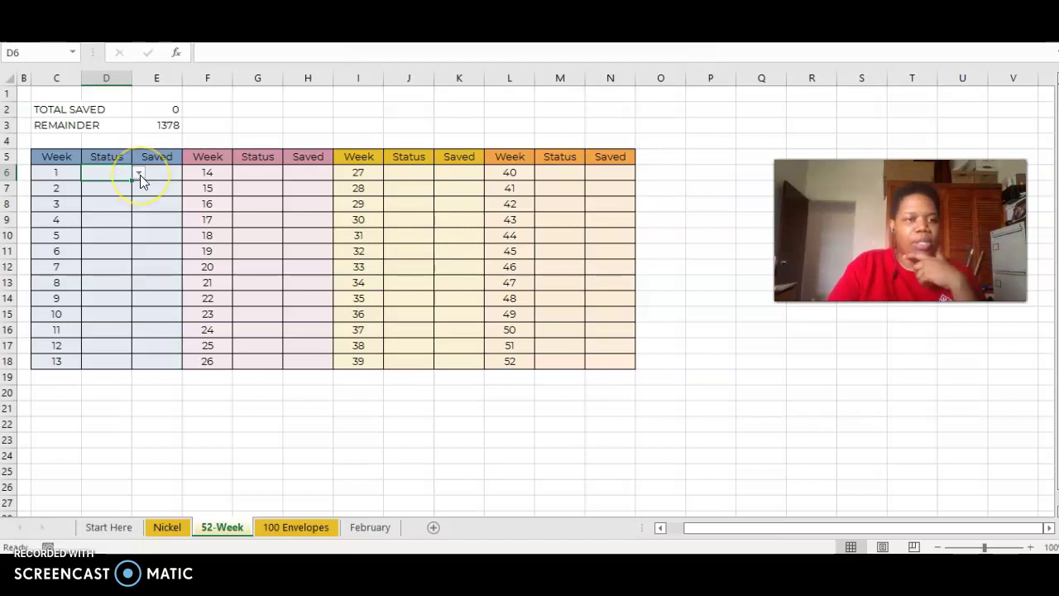
pyautogui.click(140, 174)
pyautogui.click(130, 193)
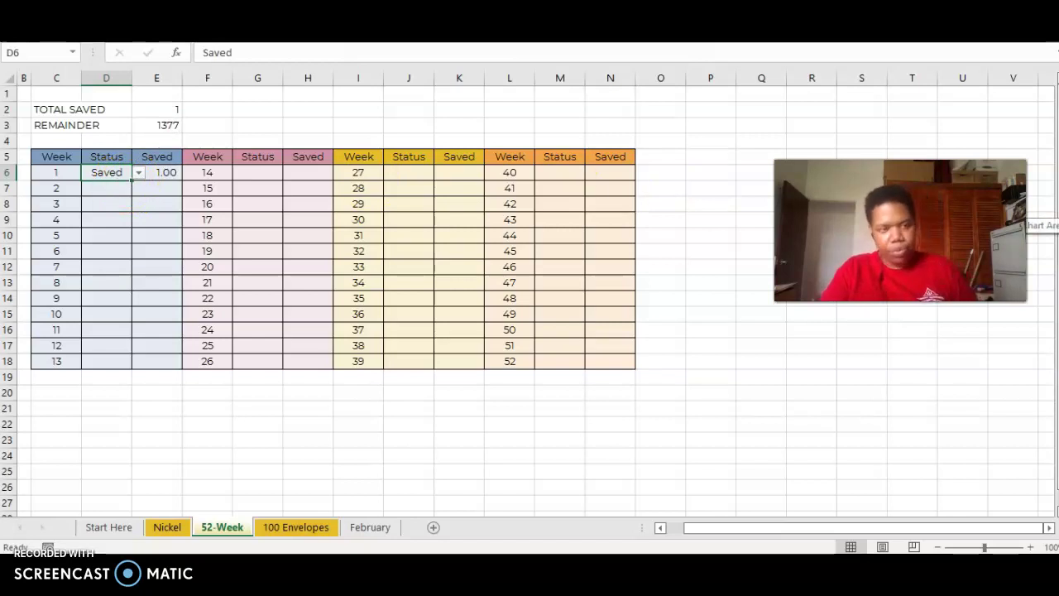
pyautogui.hotkey('ctrl', 'c')
pyautogui.moveTo(95, 190); pyautogui.dragTo(107, 297)
pyautogui.hotkey('ctrl', 'v')
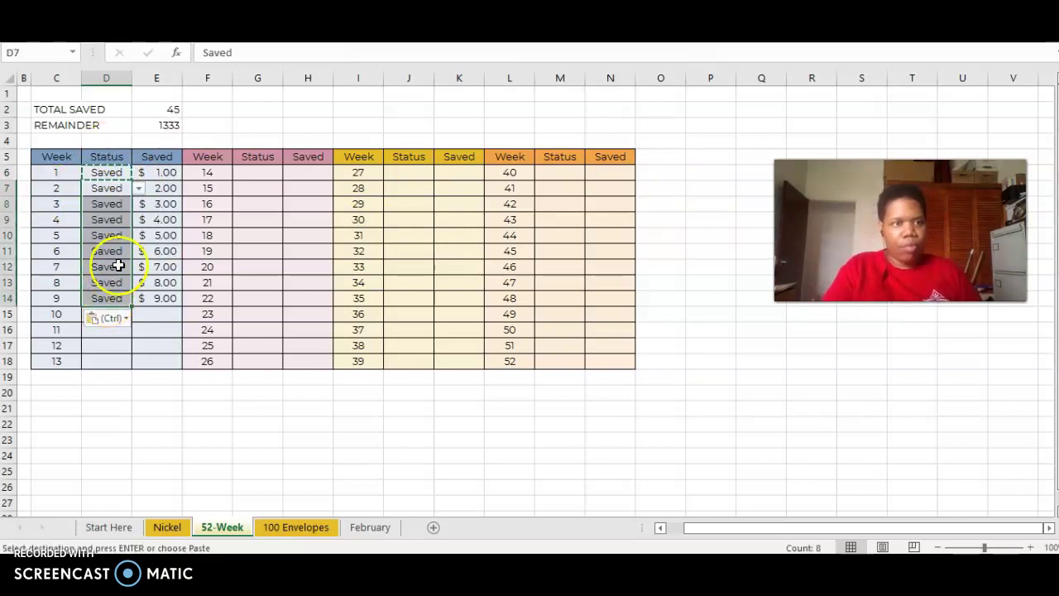
pyautogui.click(165, 177)
pyautogui.moveTo(165, 176); pyautogui.dragTo(152, 299)
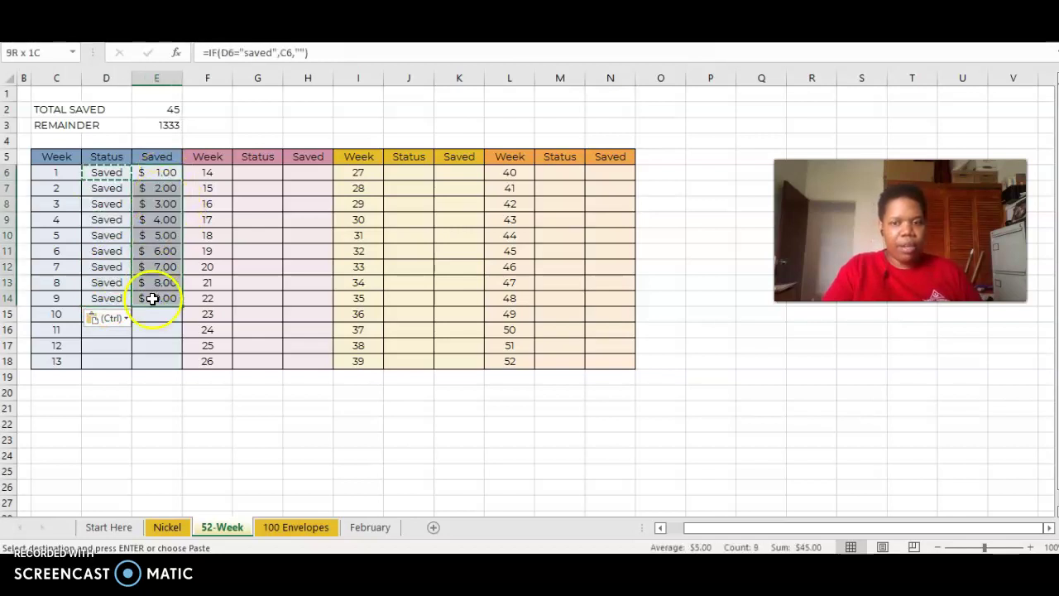
# Enter 45 as February's 52 Week Challenge budget in C17, then show the 100 Envelopes sheet
pyautogui.click(379, 528)
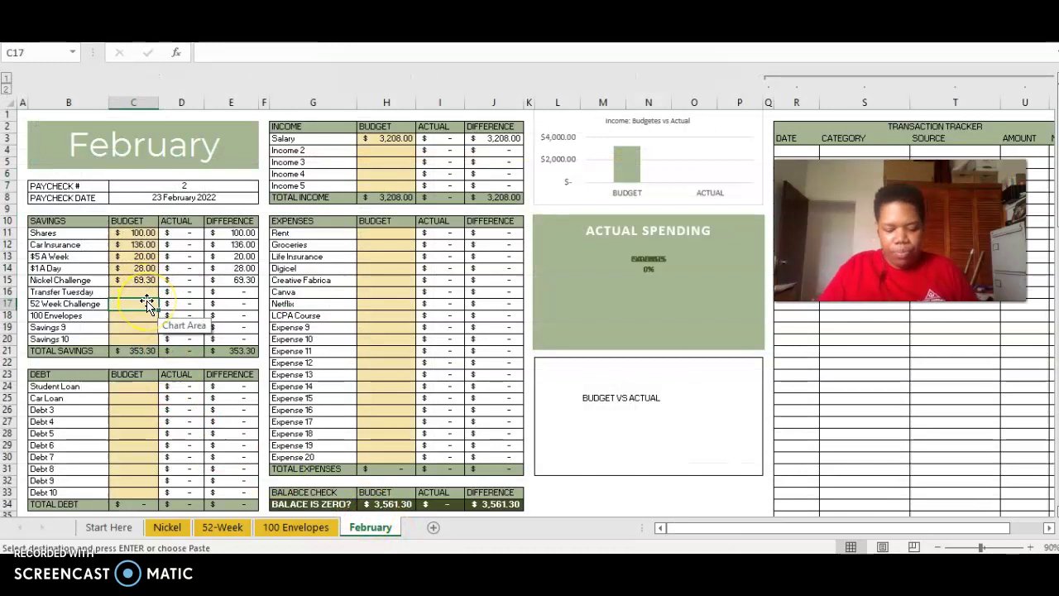
pyautogui.write('45')
pyautogui.press('Return')
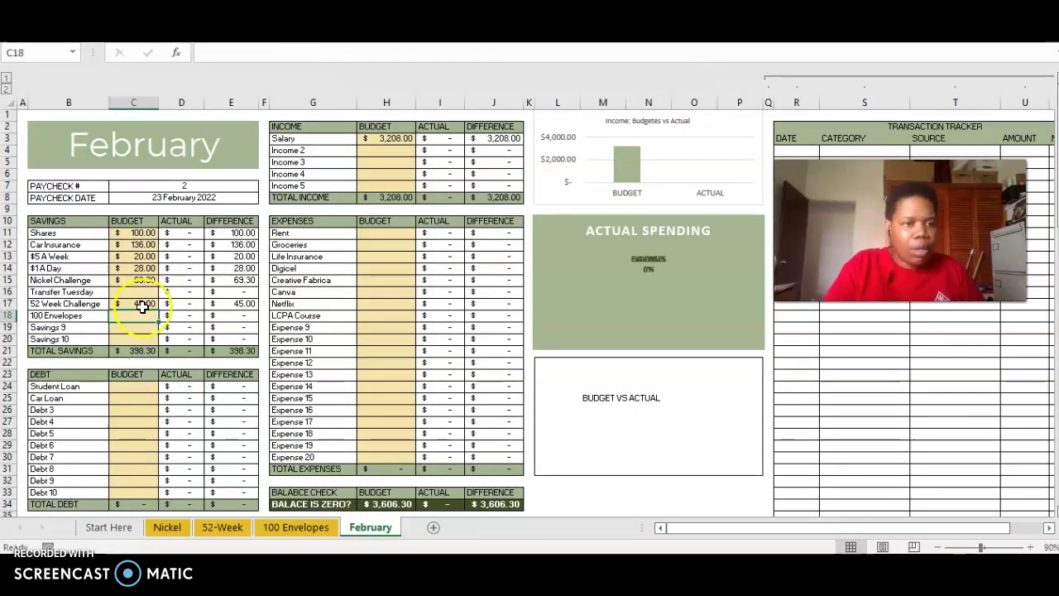
pyautogui.click(285, 526)
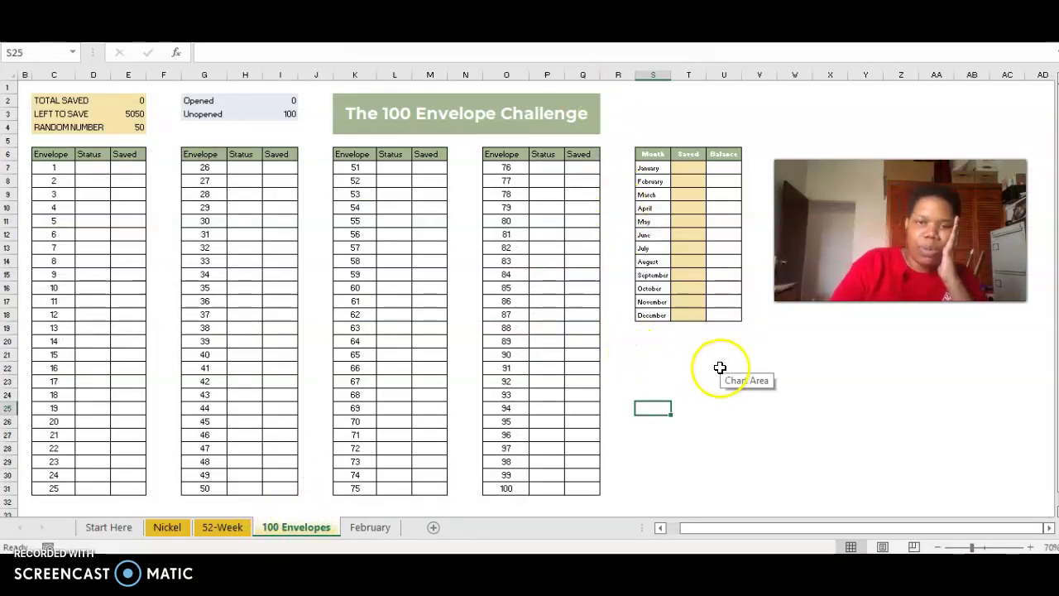
# Mark envelope 50 as Saved on the 100 Envelopes sheet
pyautogui.click(720, 368)
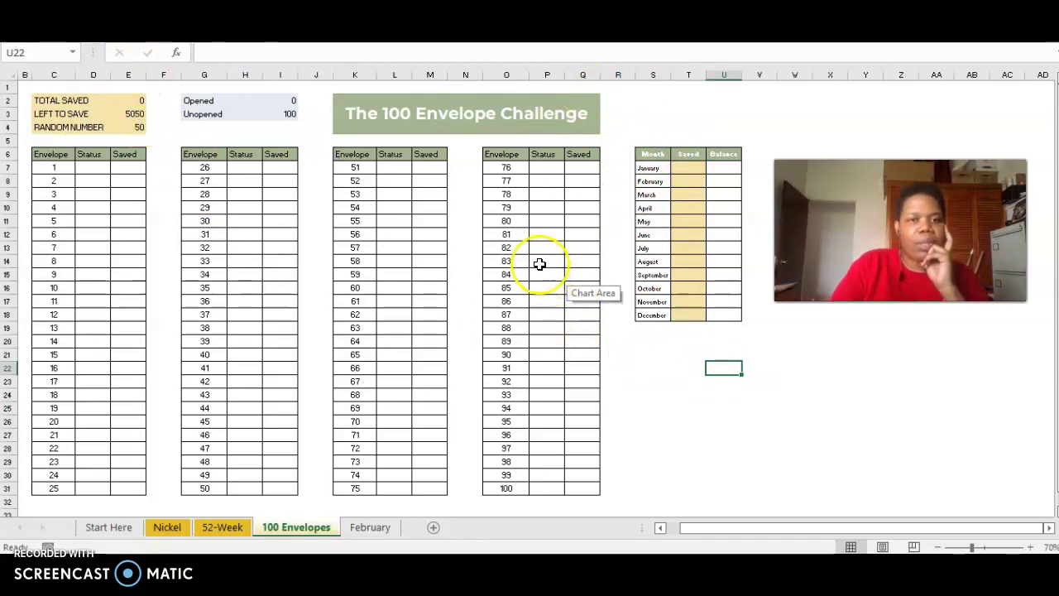
pyautogui.click(93, 169)
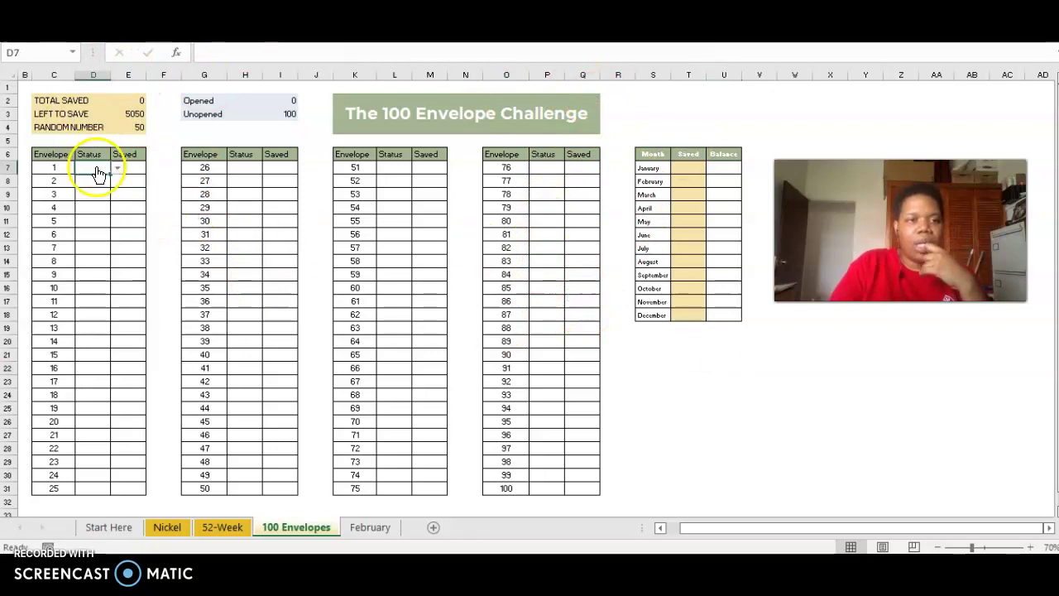
pyautogui.click(117, 169)
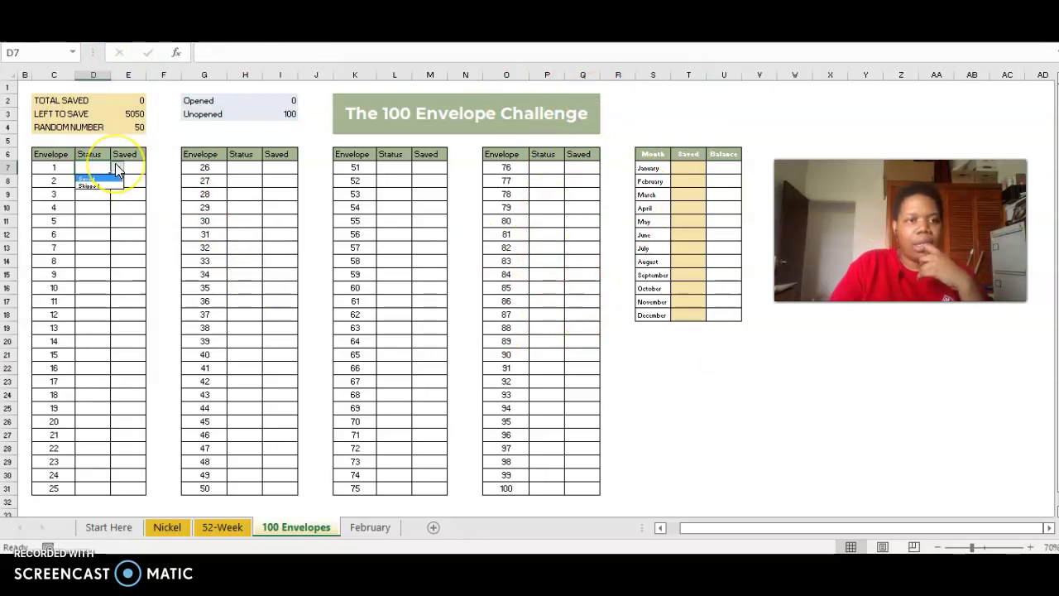
pyautogui.click(117, 169)
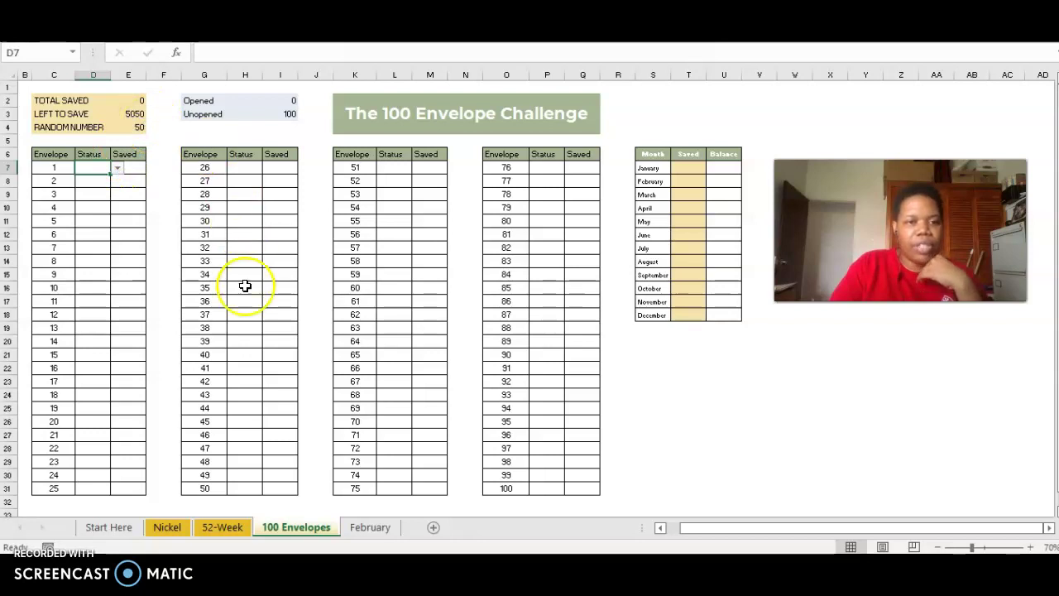
pyautogui.click(257, 490)
pyautogui.click(269, 488)
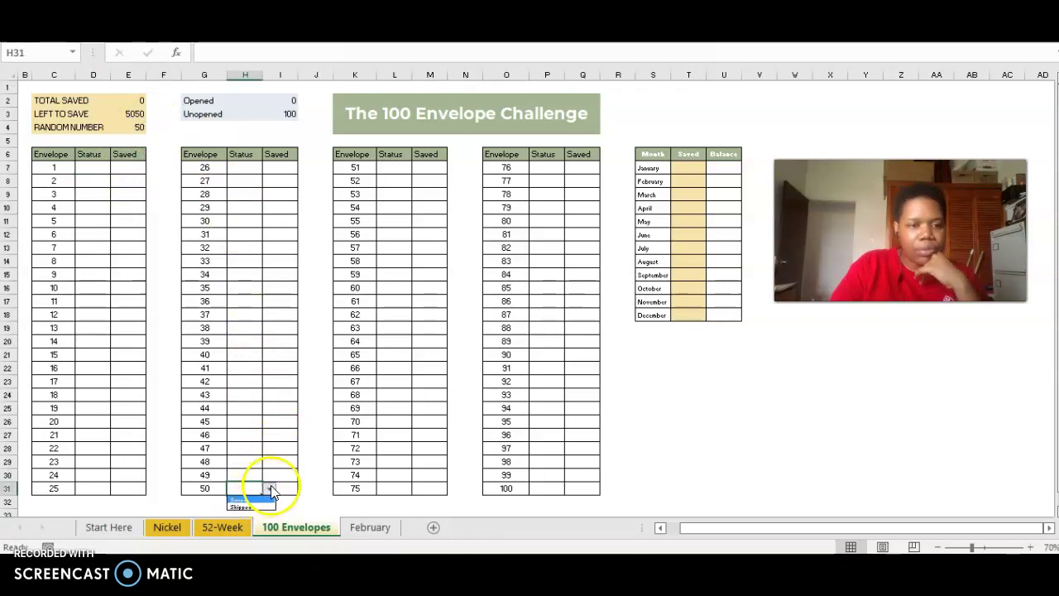
pyautogui.click(259, 506)
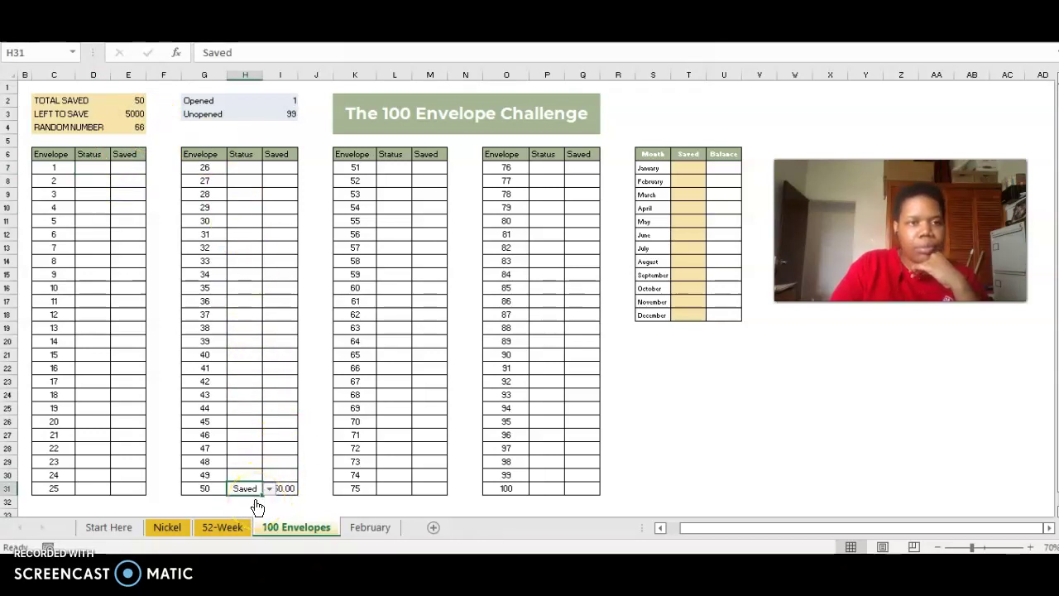
# Take a look at the February budget sheet, then return to 100 Envelopes
pyautogui.rightClick(375, 252)
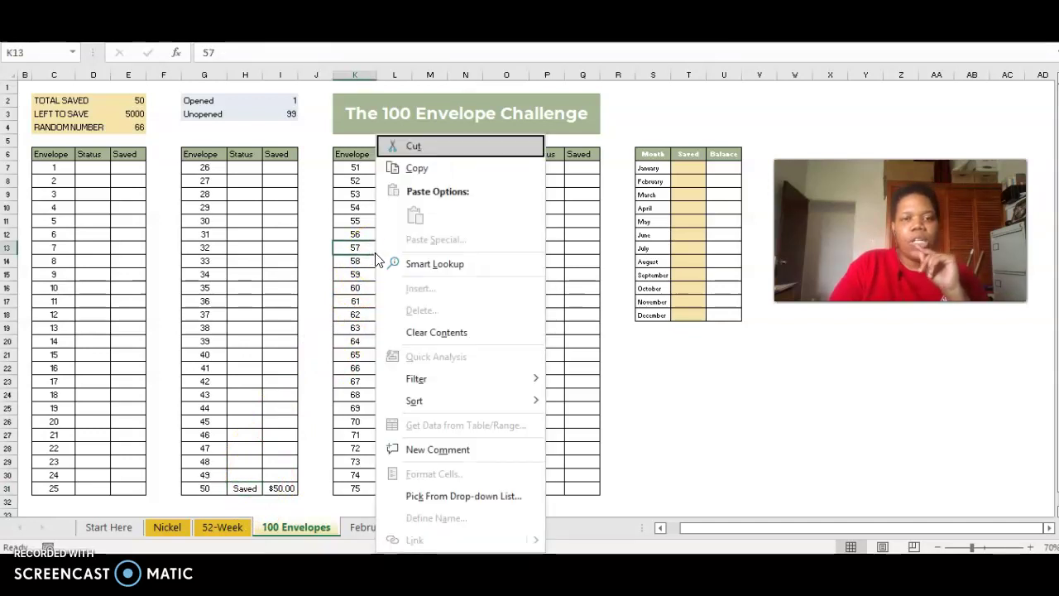
pyautogui.click(669, 355)
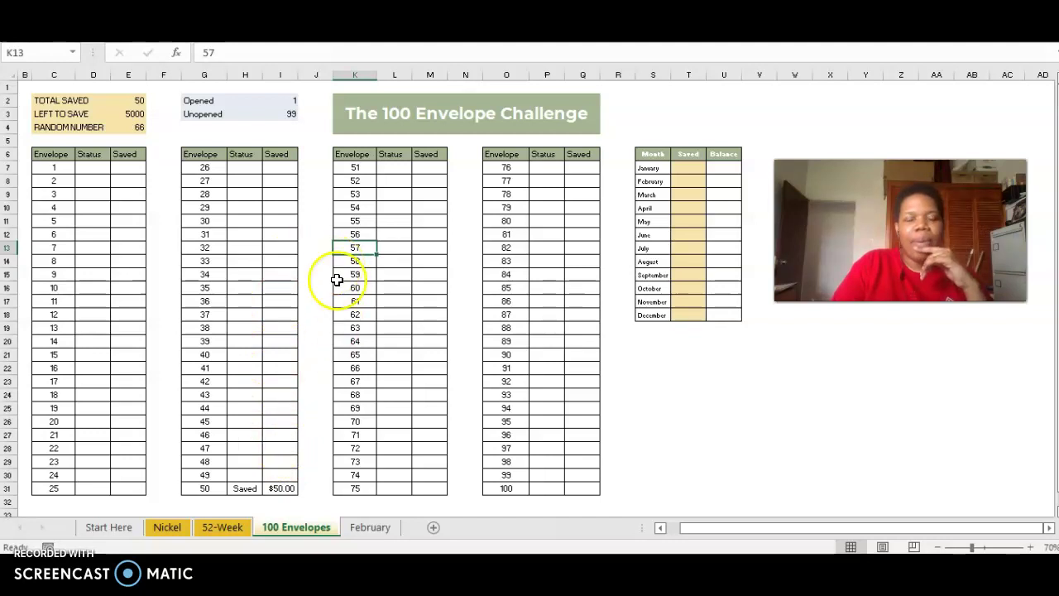
pyautogui.click(357, 532)
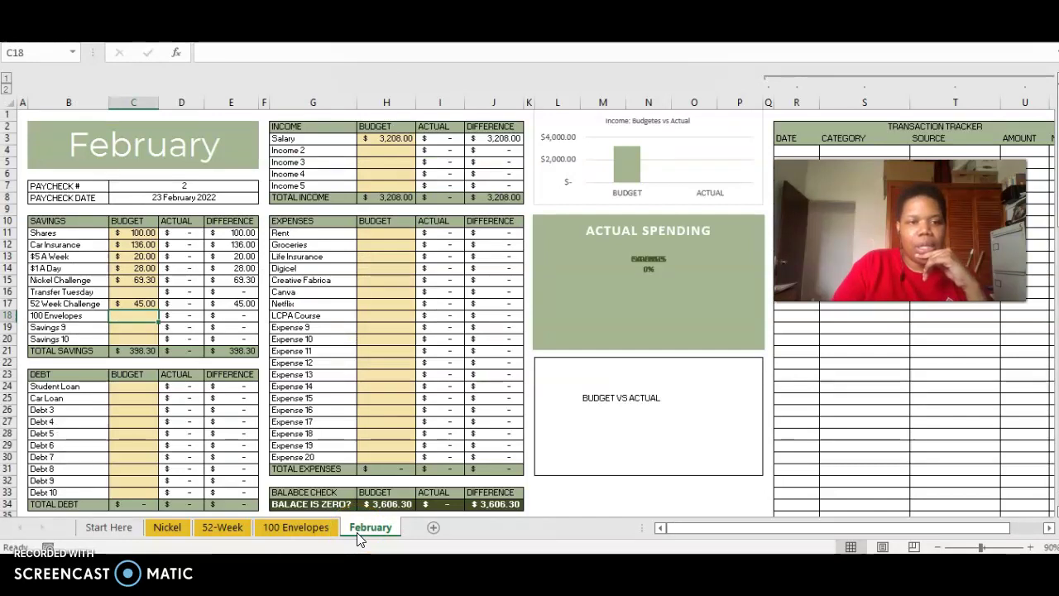
pyautogui.click(283, 533)
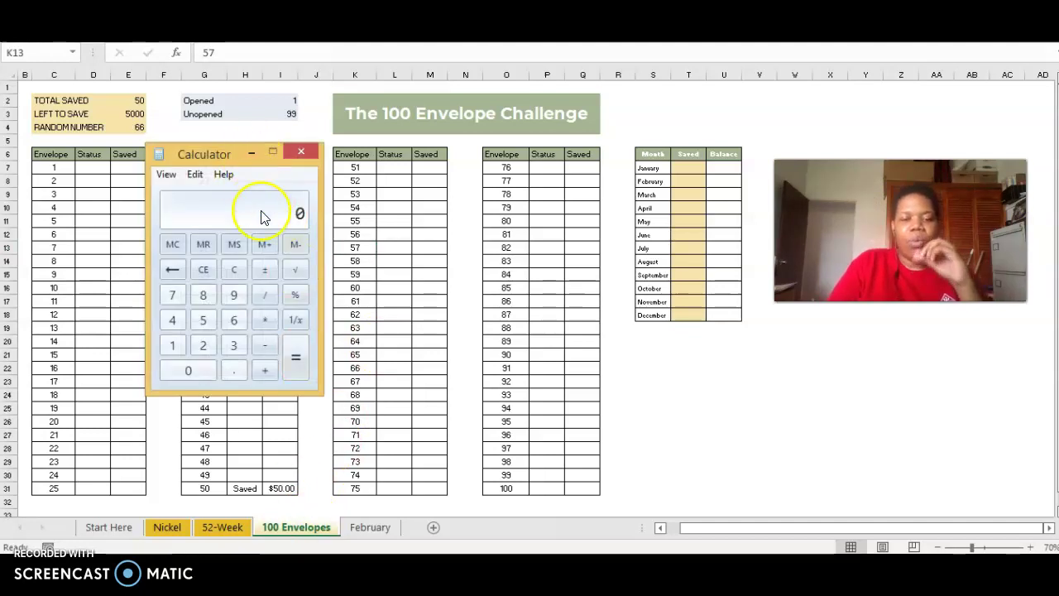
# Divide 100 by 52 in Calculator to get 1.923076923076923
pyautogui.doubleClick(188, 371)
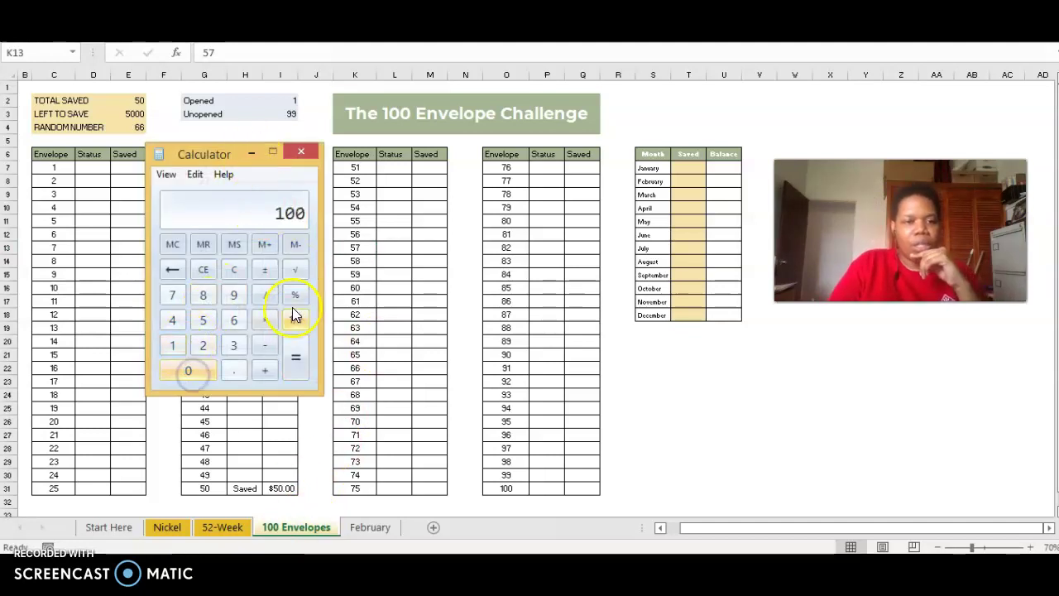
pyautogui.click(270, 295)
pyautogui.click(211, 324)
pyautogui.click(205, 345)
pyautogui.click(296, 364)
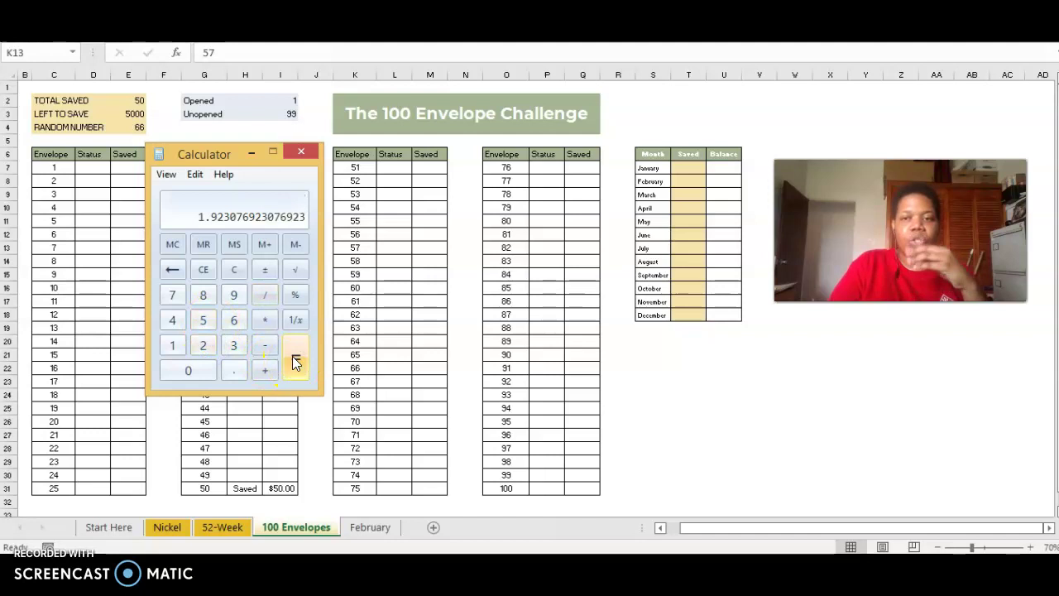
# Jot figures in V7 and V8 beside January and February, correcting January's entry
pyautogui.click(753, 162)
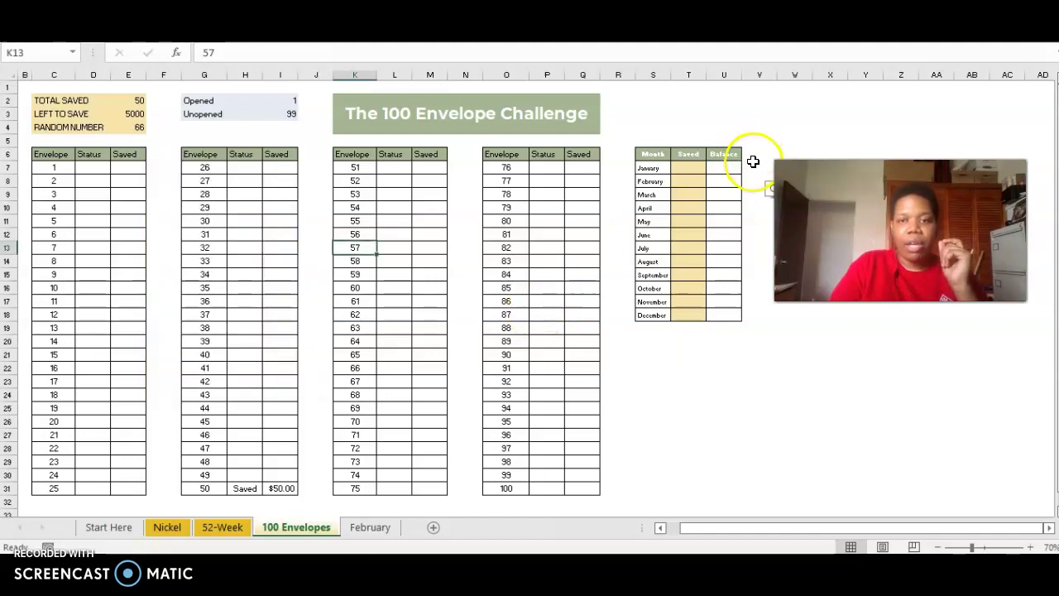
pyautogui.click(754, 163)
pyautogui.write('5')
pyautogui.click(751, 179)
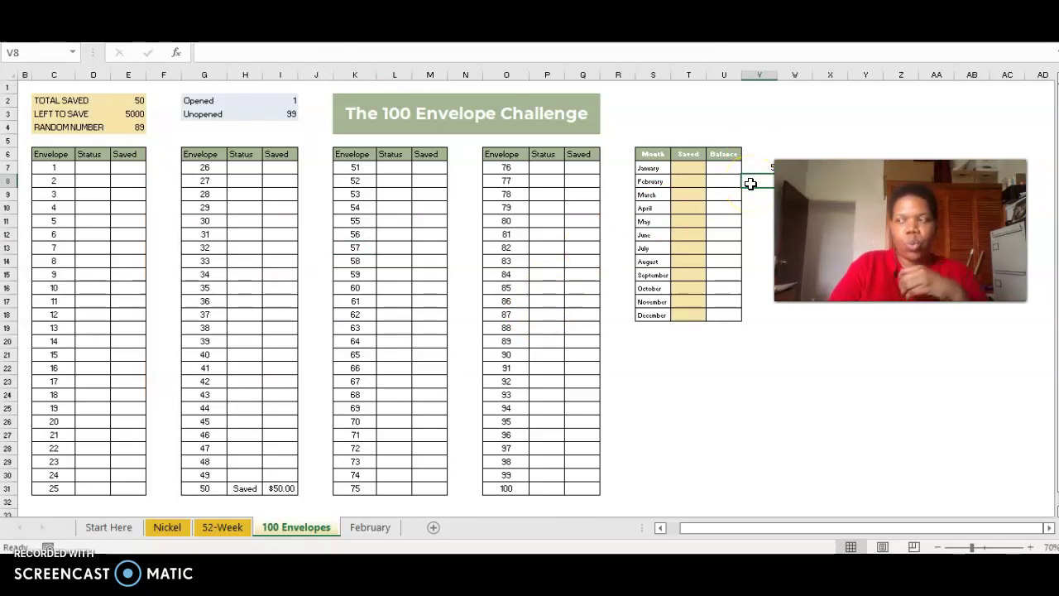
pyautogui.click(738, 194)
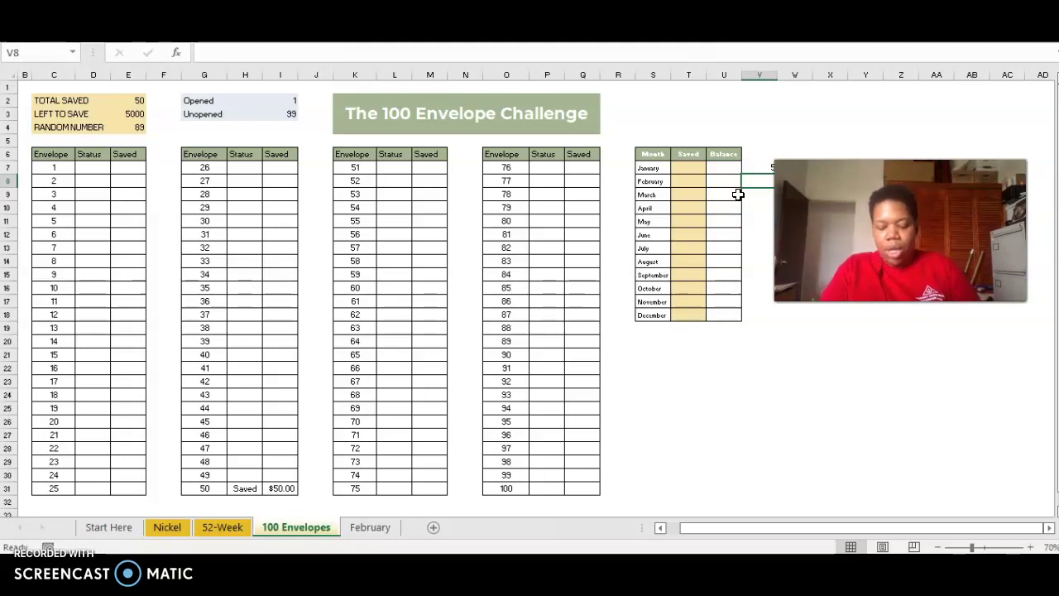
pyautogui.click(760, 167)
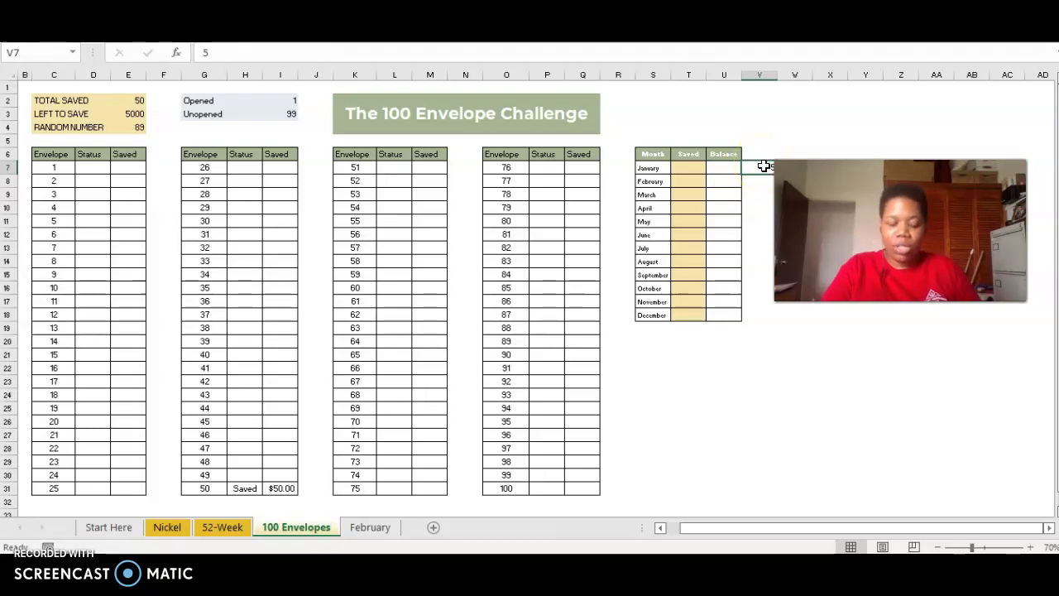
pyautogui.write('50')
pyautogui.press('Return')
pyautogui.write('60')
pyautogui.press('Return')
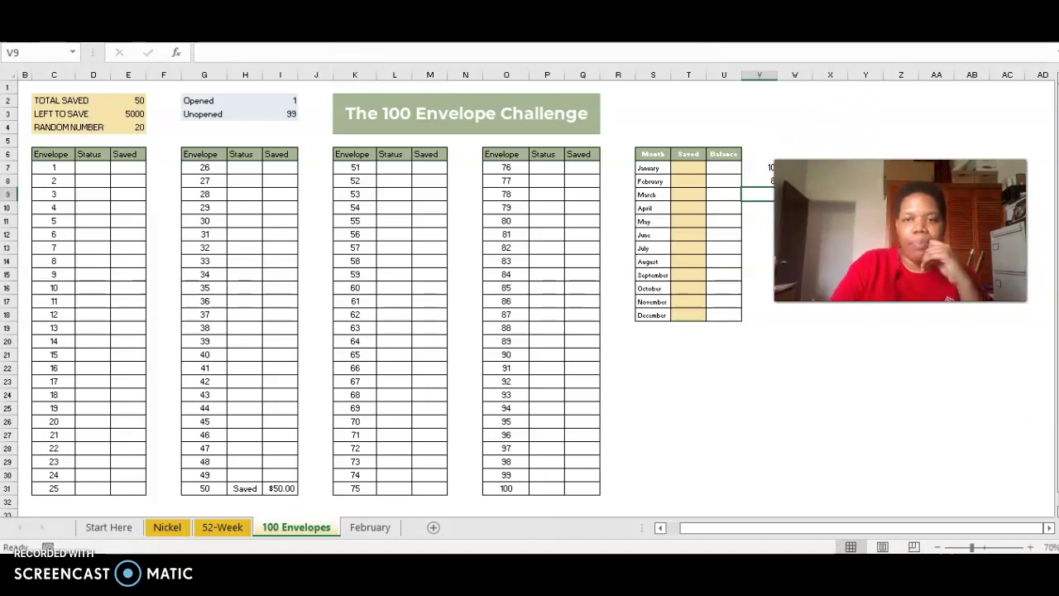
pyautogui.moveTo(901, 231); pyautogui.dragTo(926, 158)
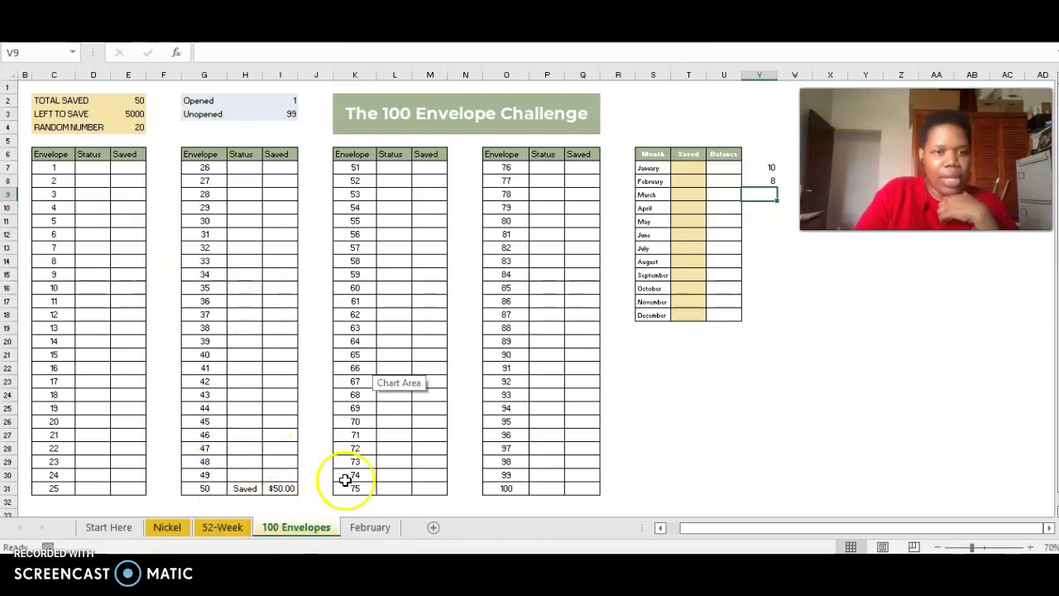
# Mark envelopes 20, 45, 52 and 46 as Saved from their status dropdowns
pyautogui.click(692, 400)
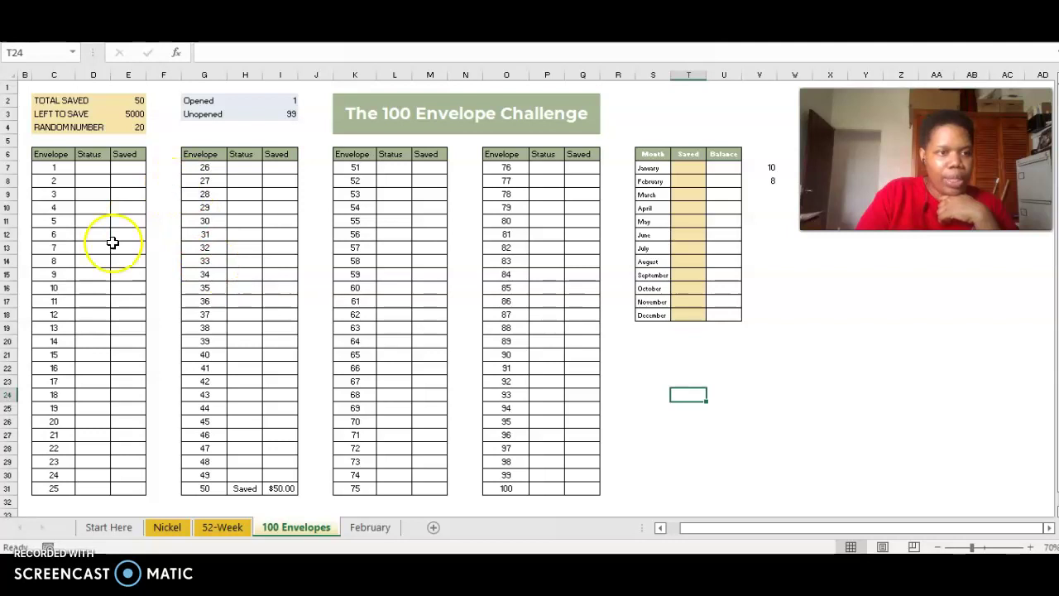
pyautogui.click(89, 425)
pyautogui.click(117, 422)
pyautogui.click(105, 438)
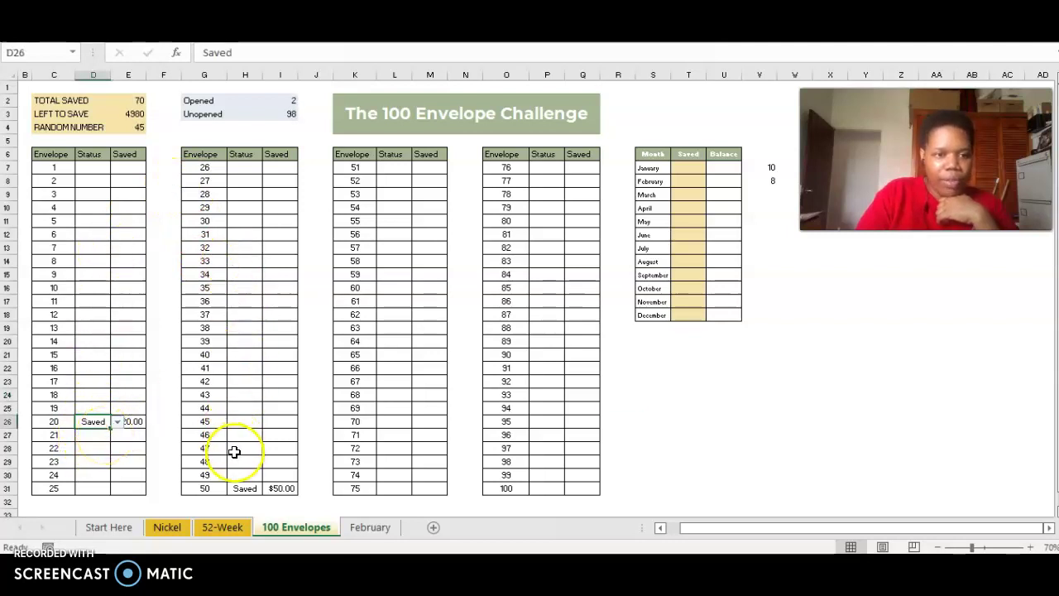
pyautogui.click(250, 424)
pyautogui.click(268, 424)
pyautogui.click(257, 438)
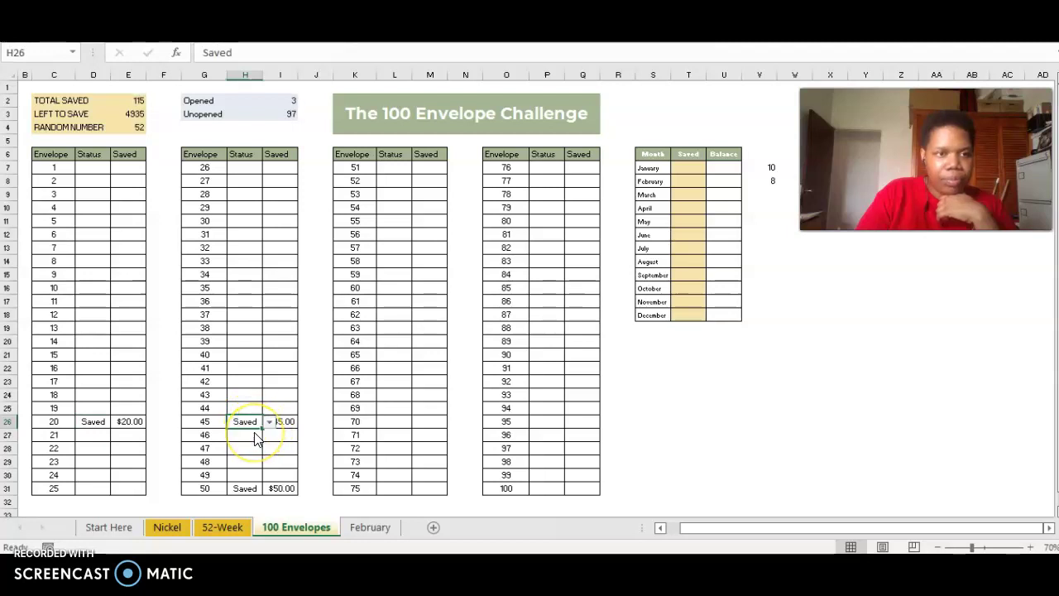
pyautogui.click(406, 180)
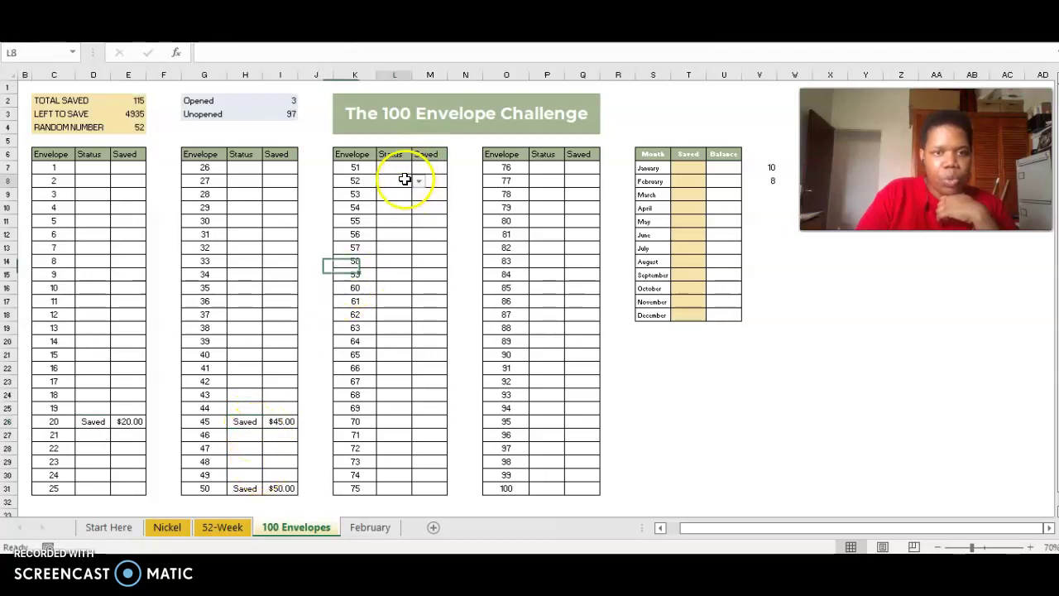
pyautogui.click(418, 181)
pyautogui.click(409, 194)
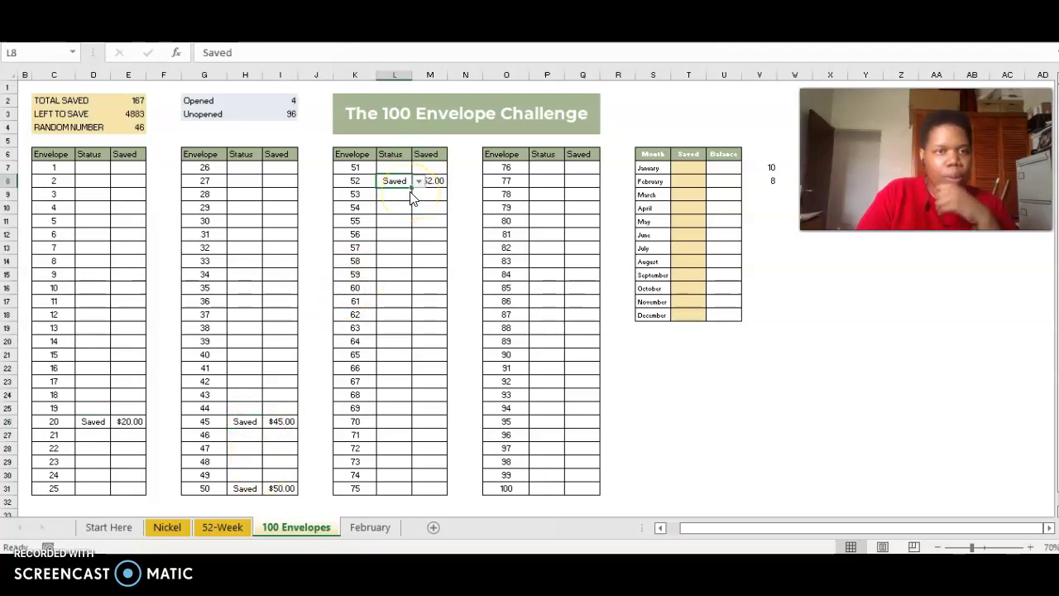
pyautogui.click(257, 437)
pyautogui.click(269, 436)
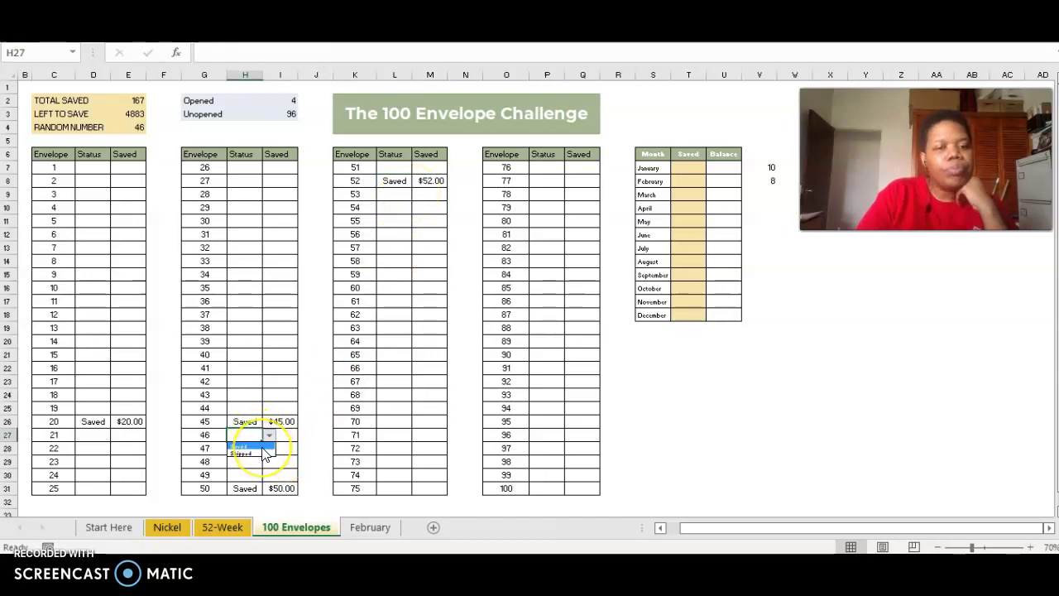
pyautogui.click(263, 449)
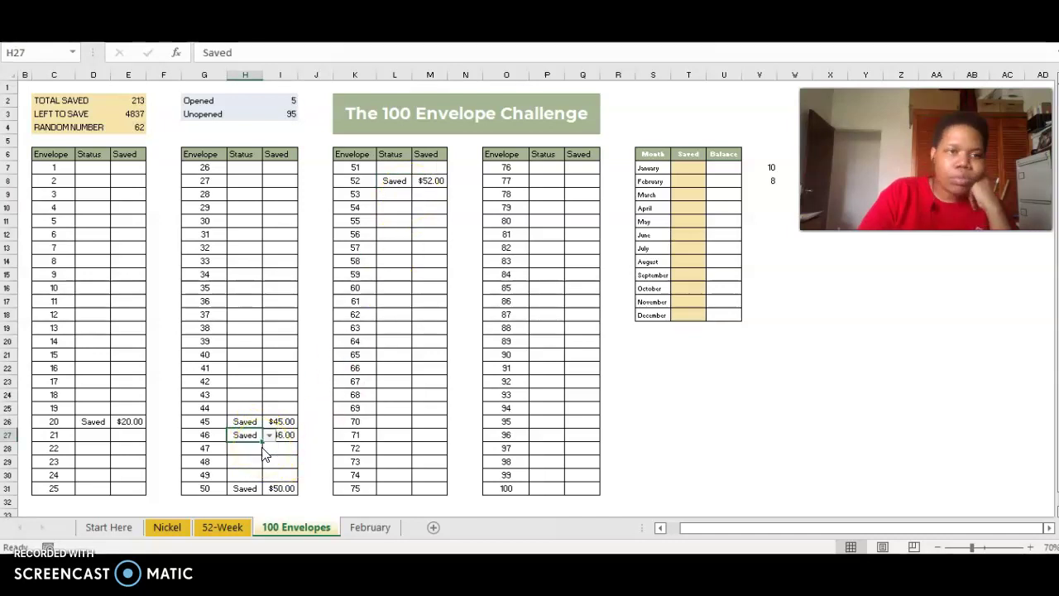
# Mark envelopes 62, 83, 60, 21 and 1 as Saved, bringing total saved to 440
pyautogui.click(395, 316)
pyautogui.click(418, 316)
pyautogui.click(414, 328)
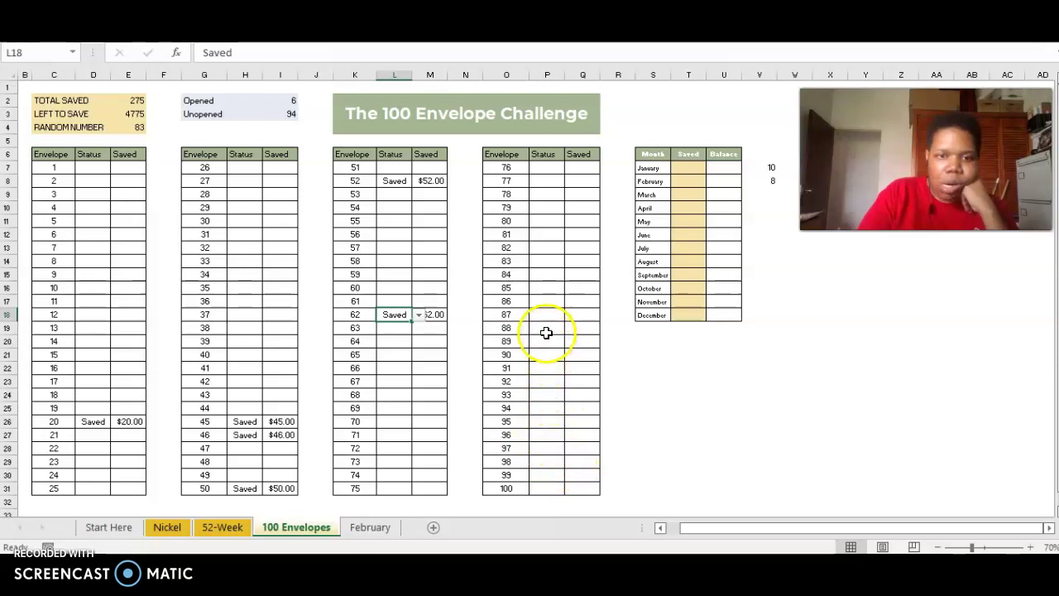
pyautogui.click(545, 262)
pyautogui.click(572, 262)
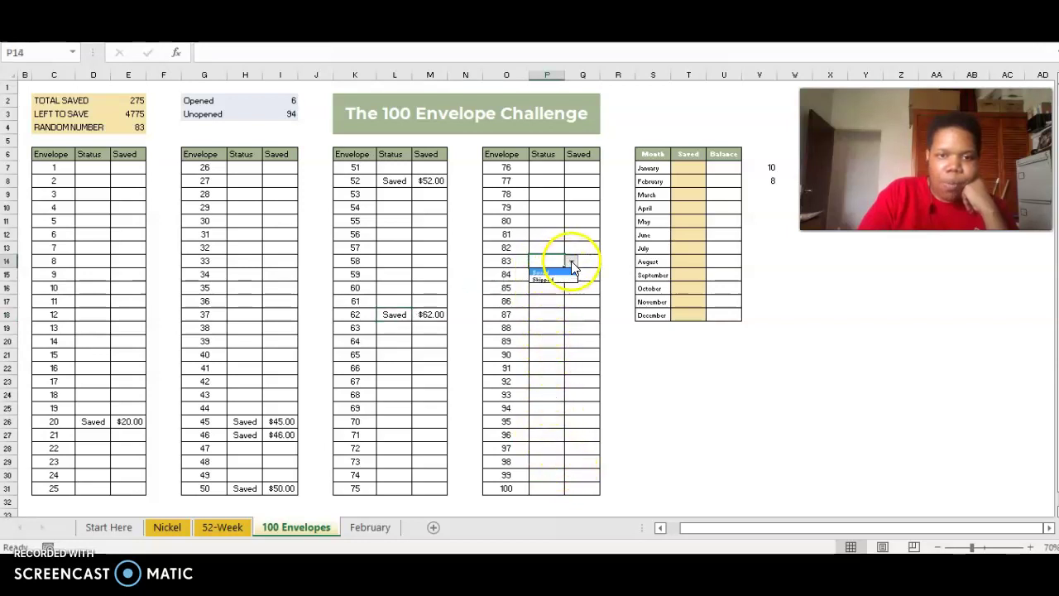
pyautogui.click(563, 276)
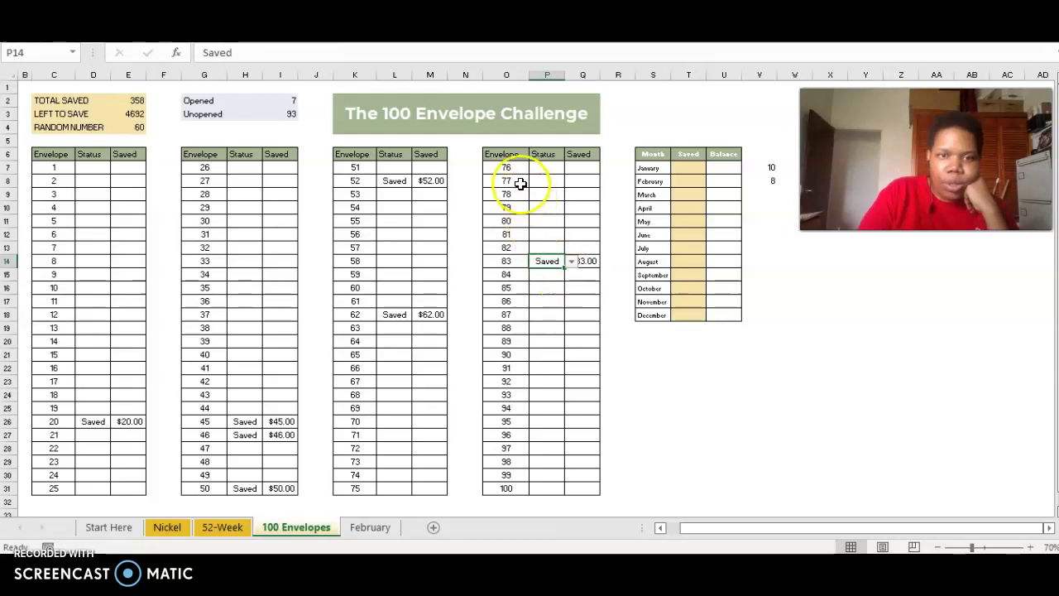
pyautogui.click(406, 288)
pyautogui.click(419, 289)
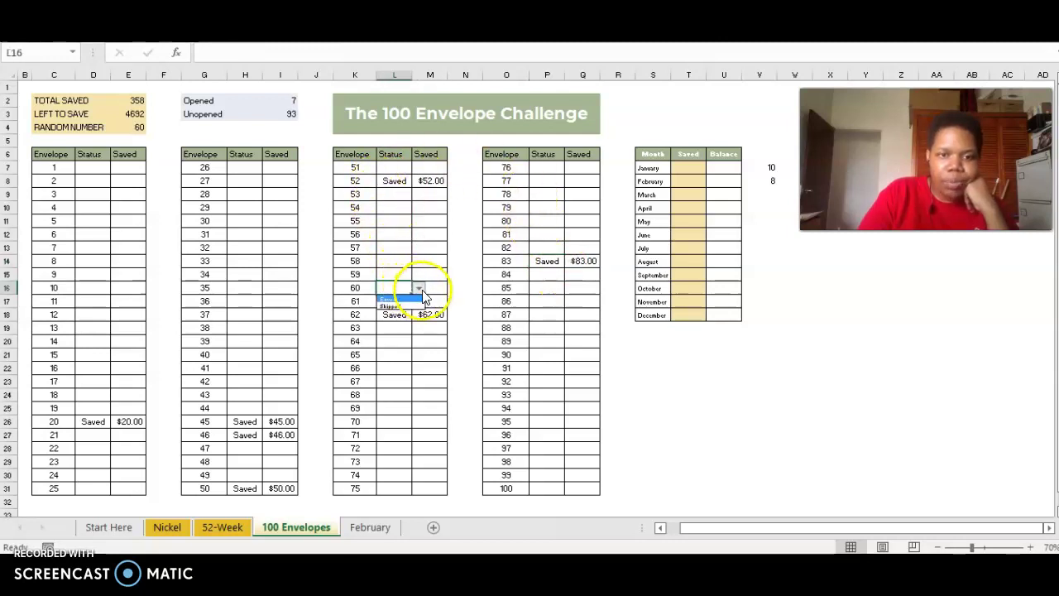
pyautogui.click(409, 301)
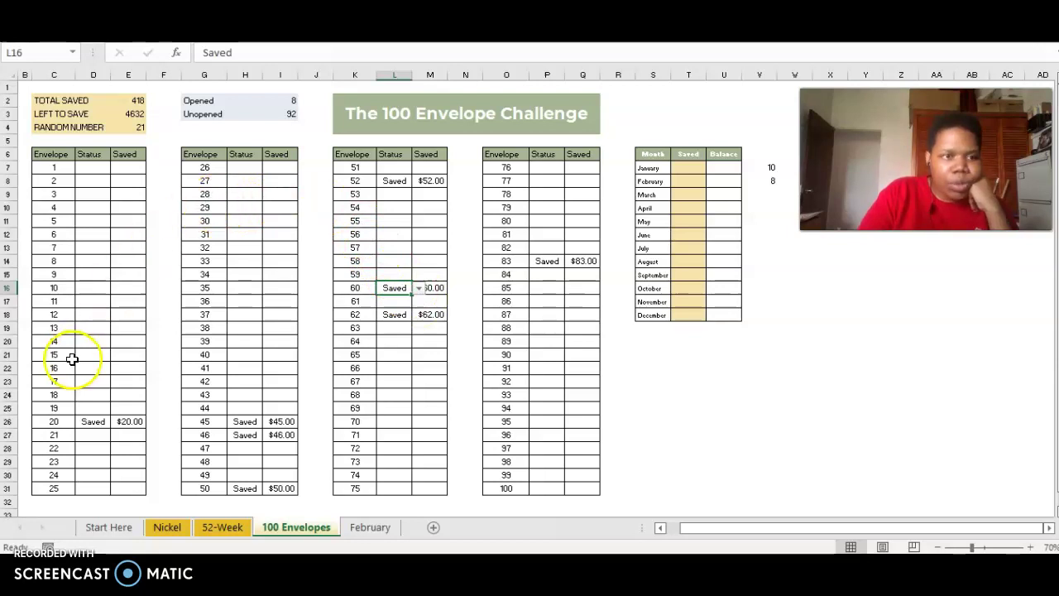
pyautogui.click(98, 435)
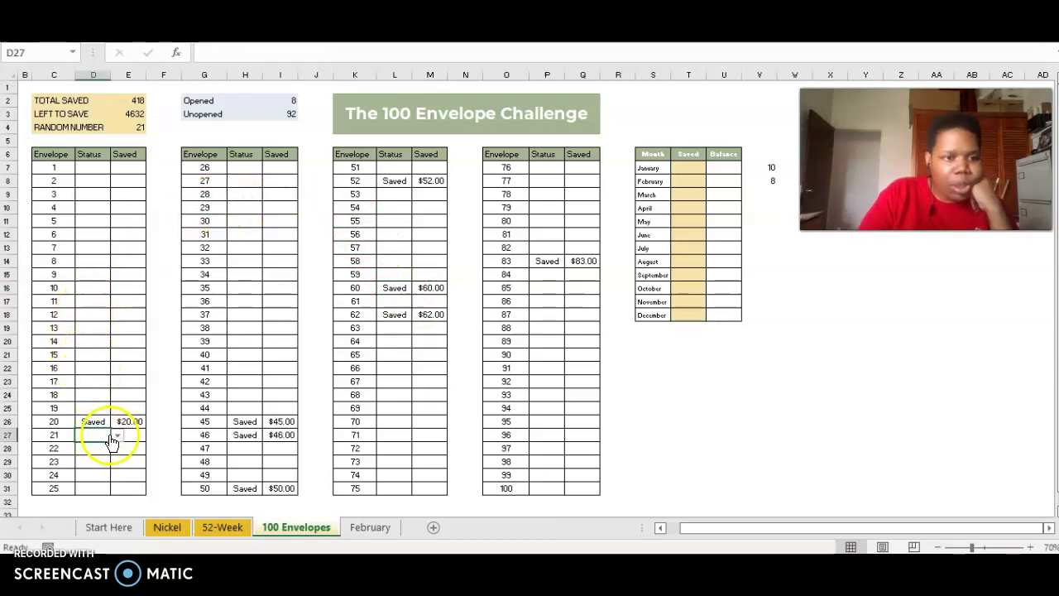
pyautogui.click(117, 435)
pyautogui.click(110, 448)
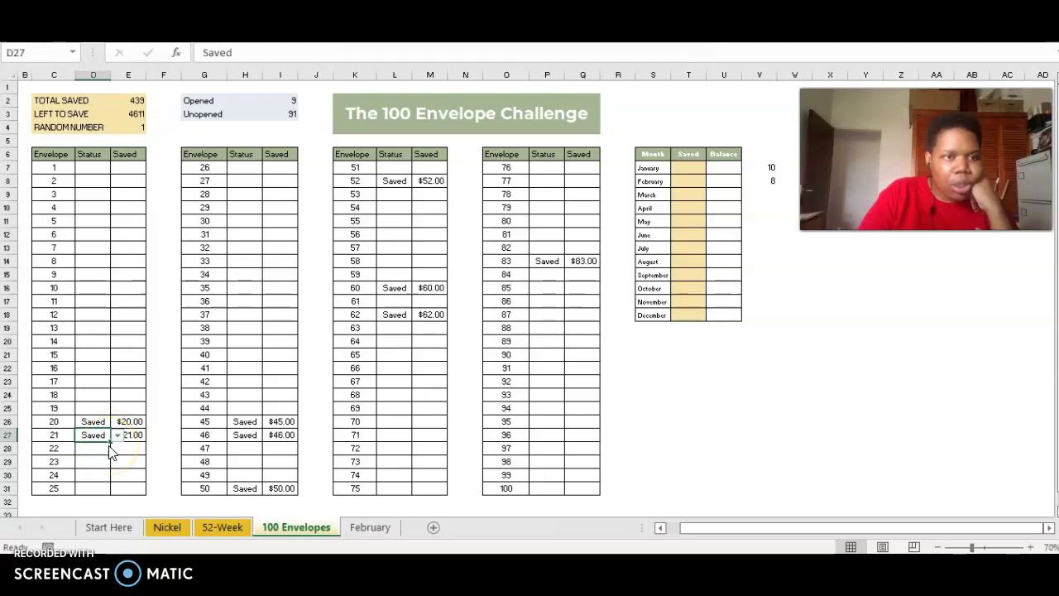
pyautogui.click(100, 168)
pyautogui.click(118, 168)
pyautogui.click(99, 179)
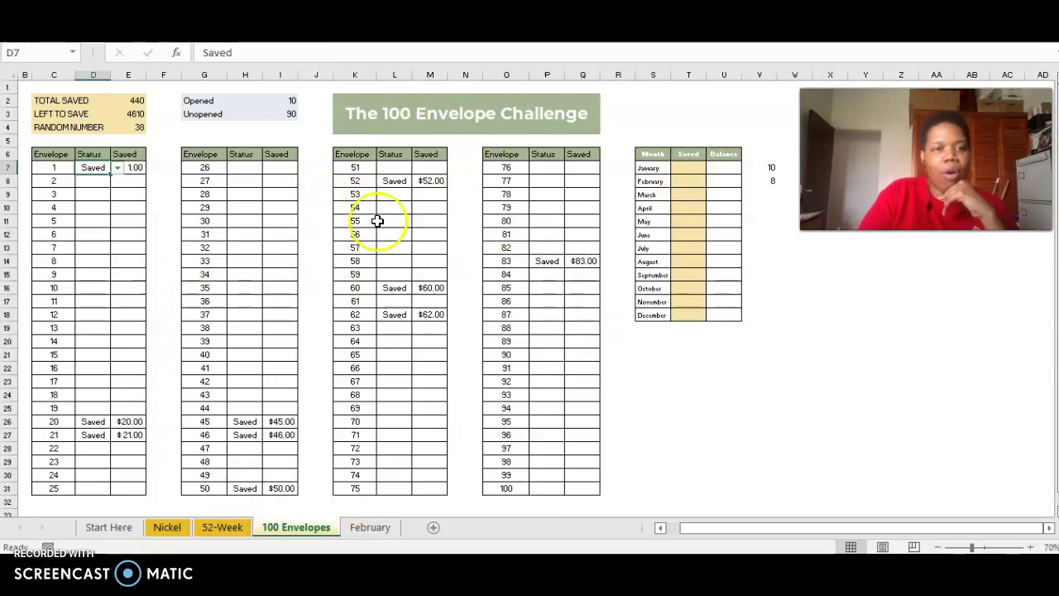
# Record 440 as January's saved amount and as February's 100 Envelopes budget
pyautogui.click(677, 167)
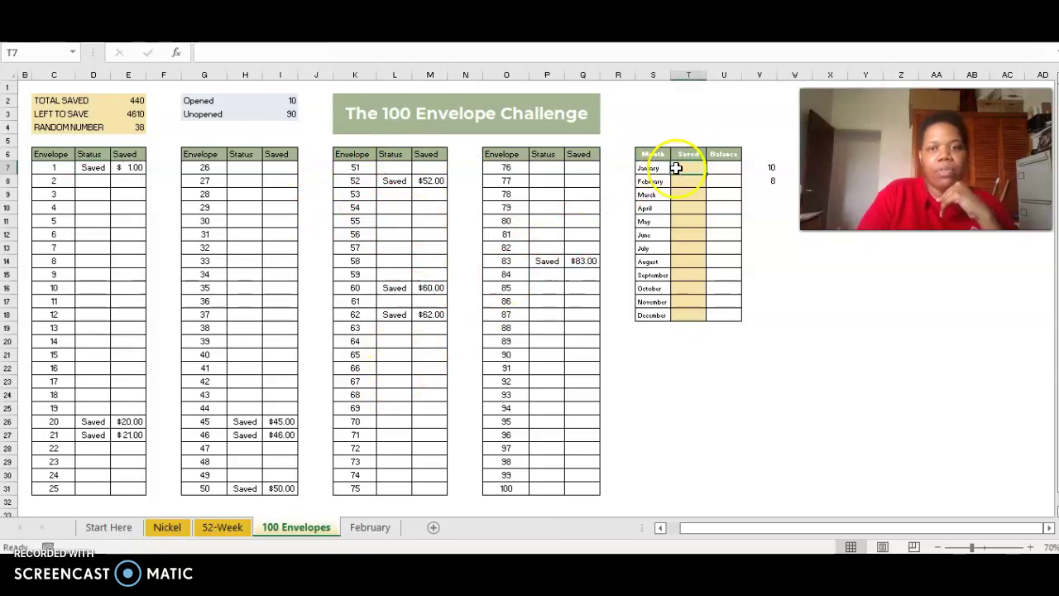
pyautogui.write('440')
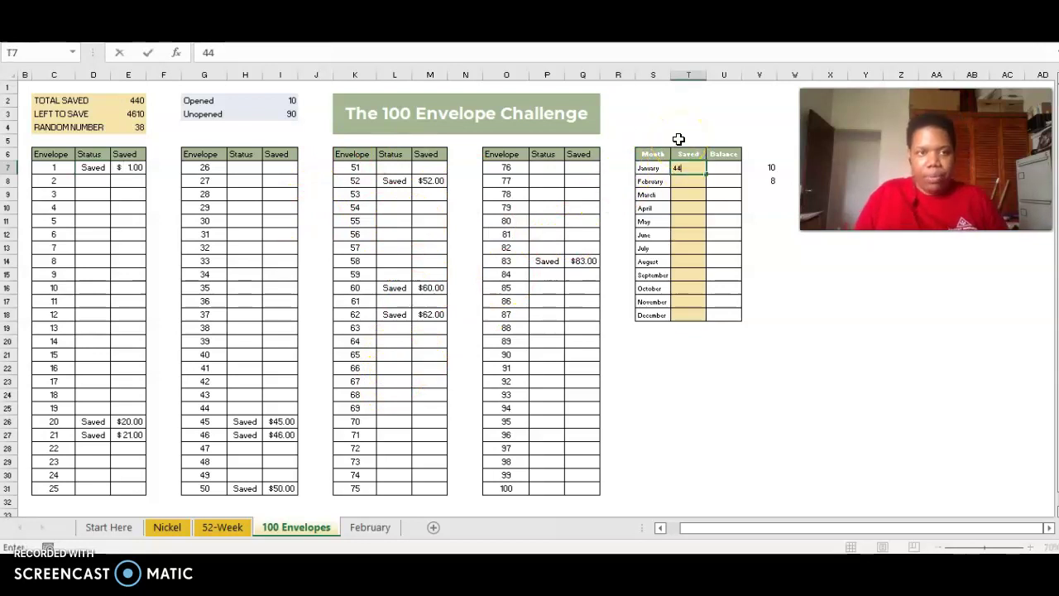
pyautogui.press('BackSpace')
pyautogui.press('Return')
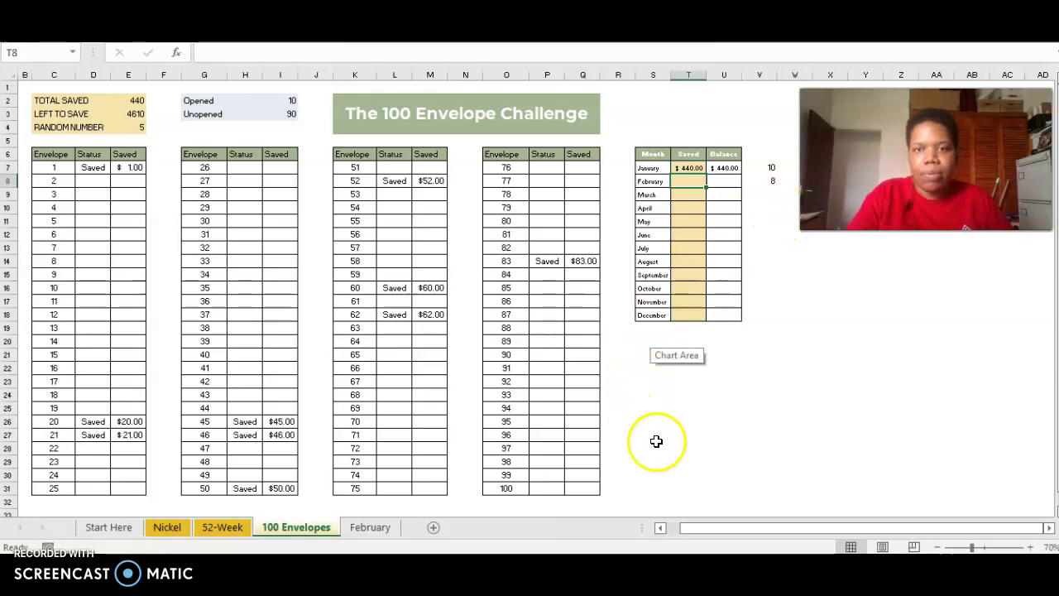
pyautogui.click(375, 528)
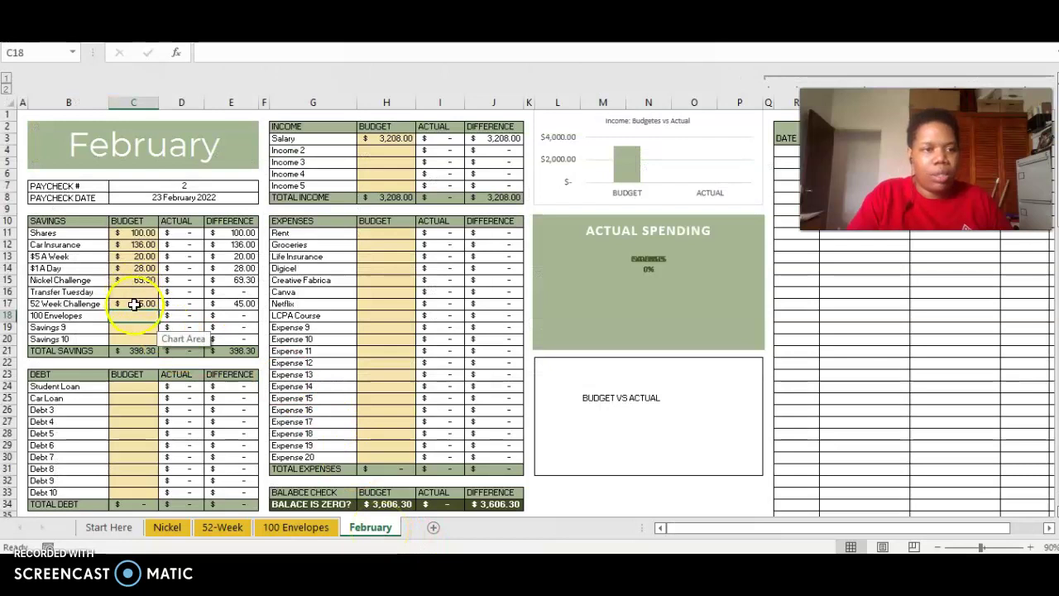
pyautogui.write('440')
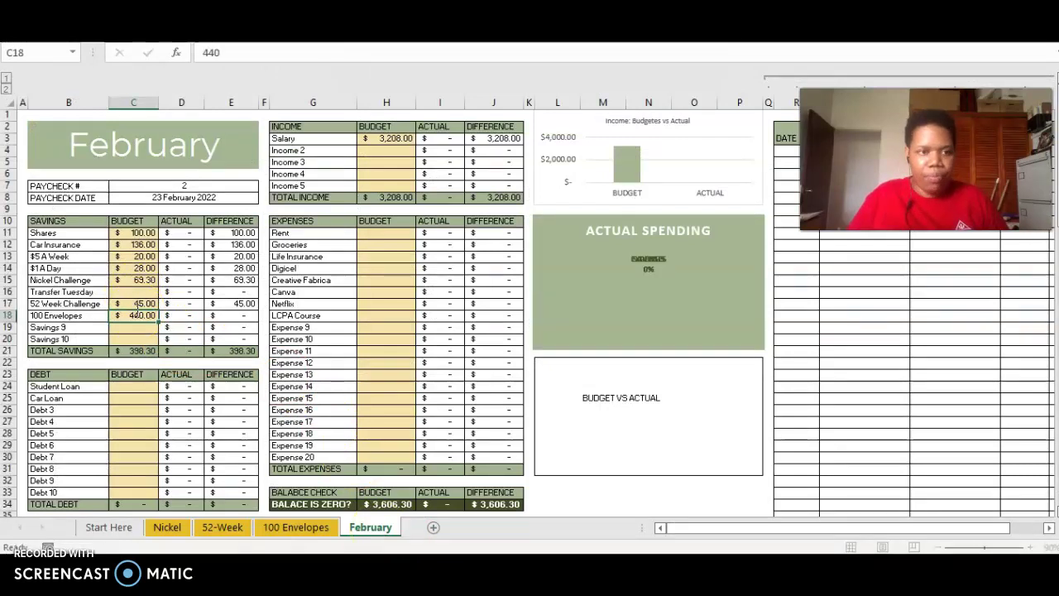
pyautogui.press('Return')
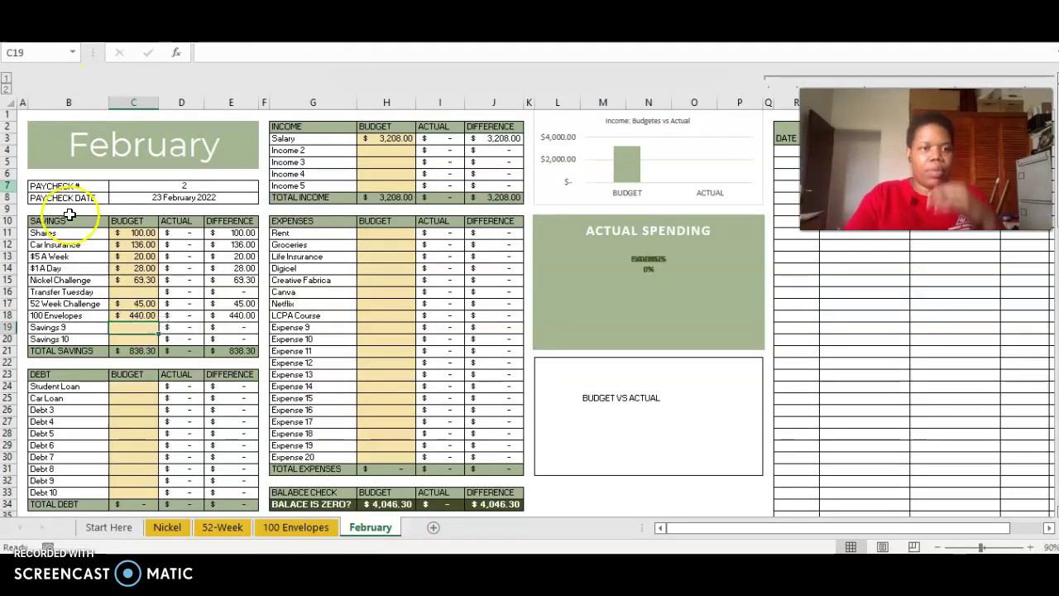
# Make the Shares, Car Insurance and $5 A Week budgets negative
pyautogui.click(148, 295)
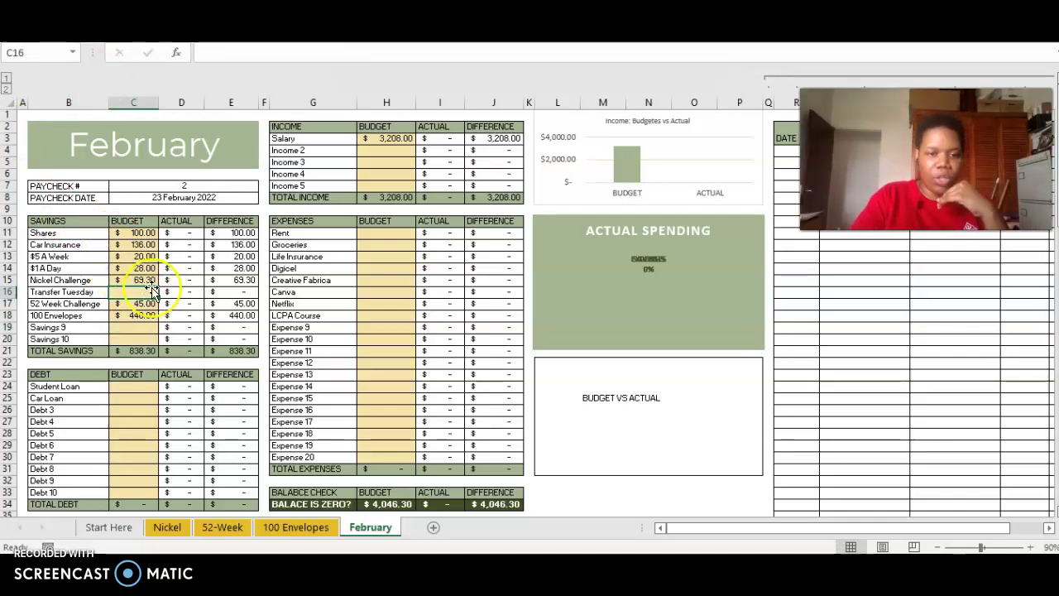
pyautogui.click(142, 234)
pyautogui.click(202, 52)
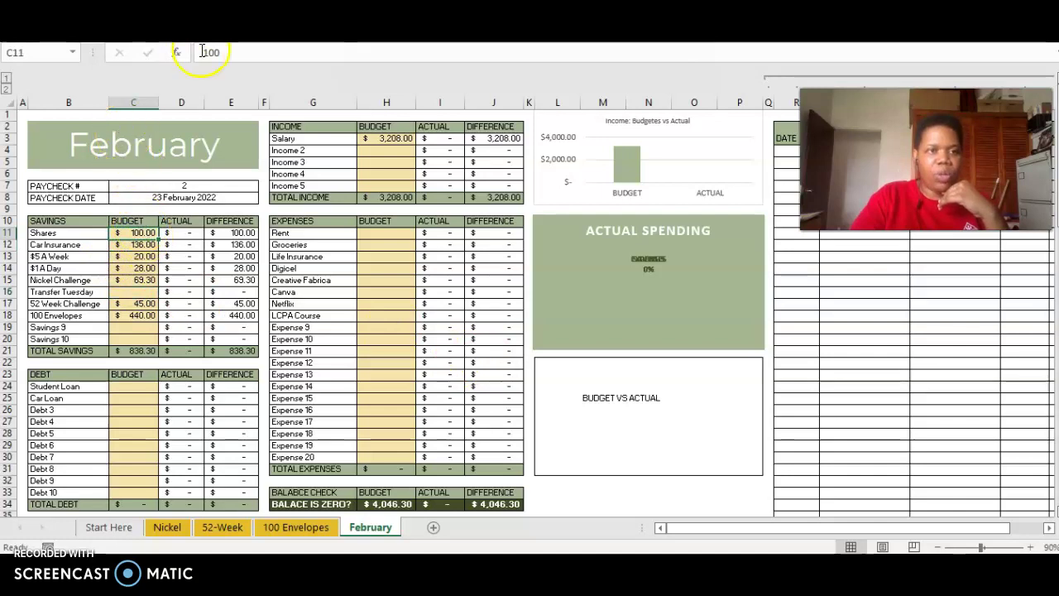
pyautogui.write('-100')
pyautogui.press('Return')
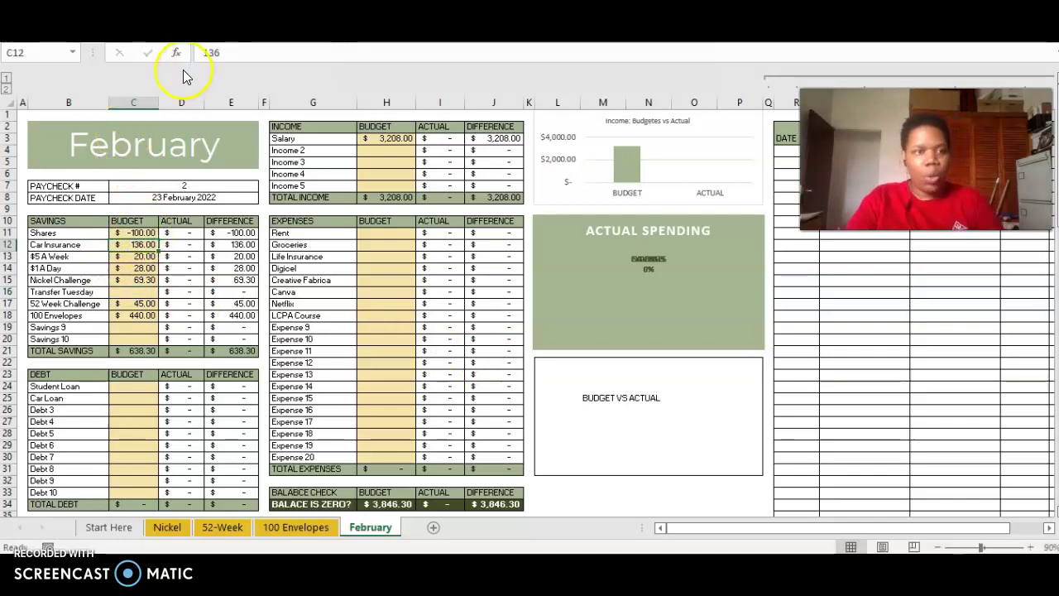
pyautogui.click(204, 52)
pyautogui.write('-')
pyautogui.press('Return')
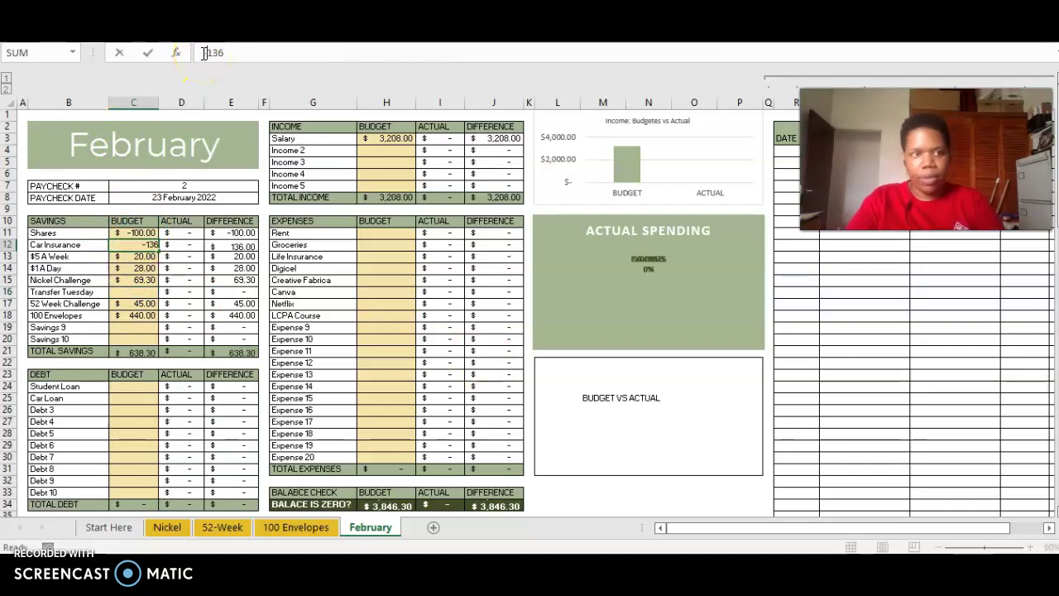
pyautogui.click(208, 52)
pyautogui.write('-20')
pyautogui.press('Return')
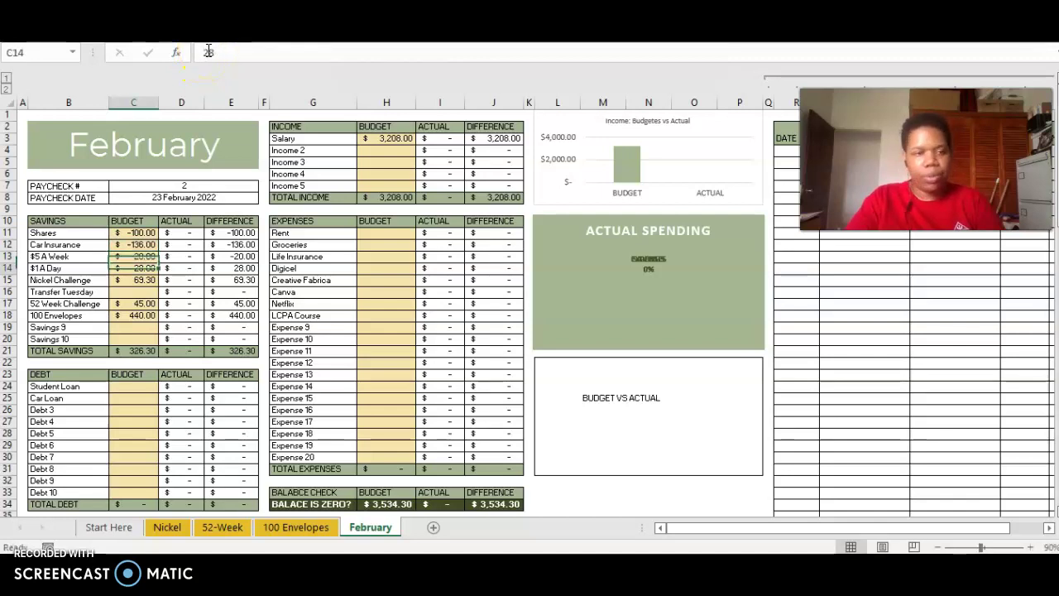
# Negate the $1 A Day, Nickel Challenge, 52 Week Challenge and 100 Envelopes budgets, totalling -838.30
pyautogui.click(205, 52)
pyautogui.write('-')
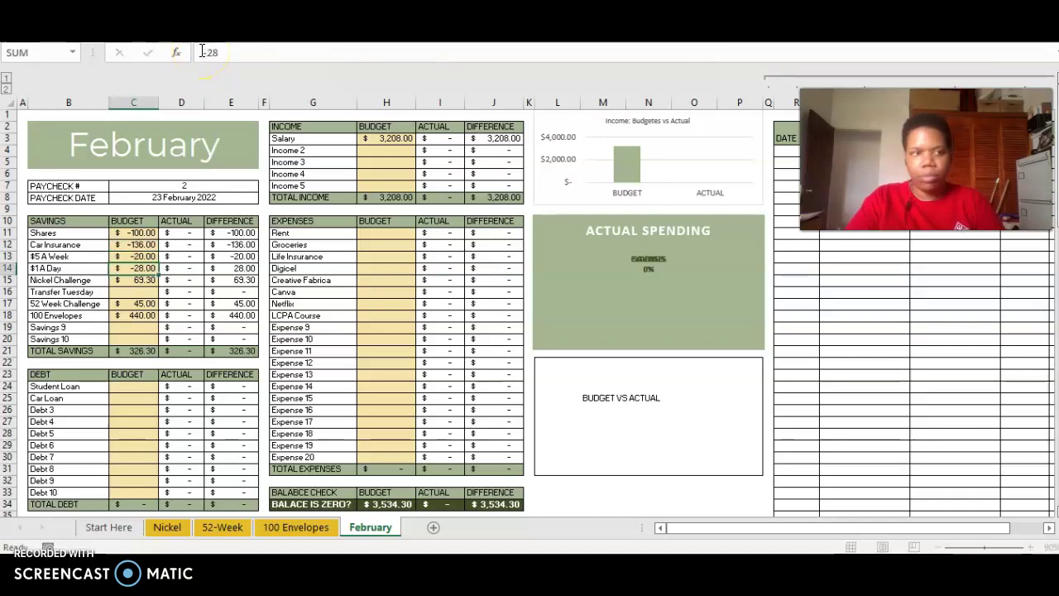
pyautogui.press('Return')
pyautogui.click(202, 52)
pyautogui.write('-')
pyautogui.press('Return')
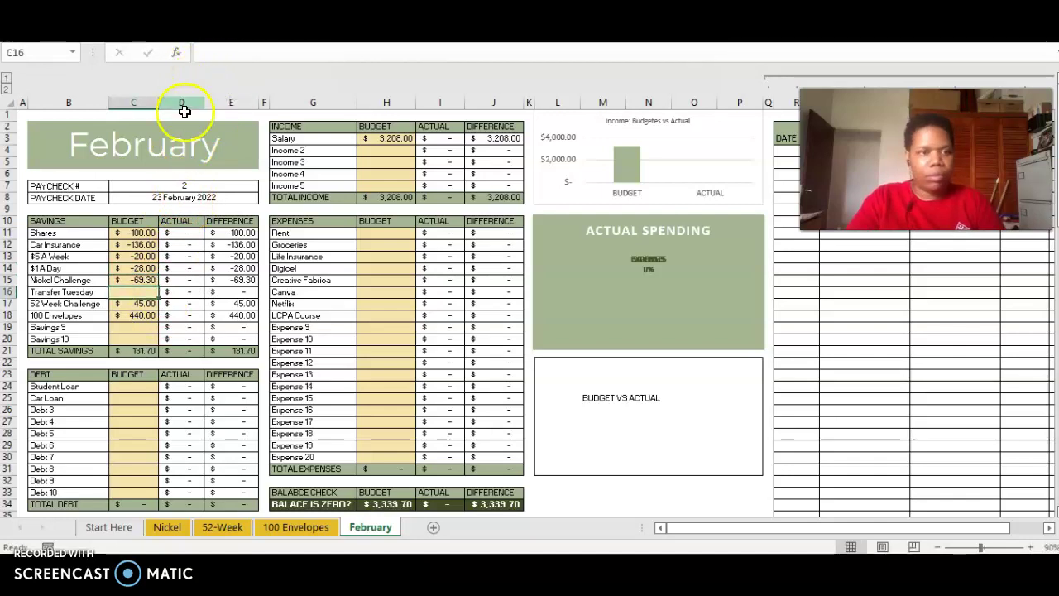
pyautogui.click(145, 304)
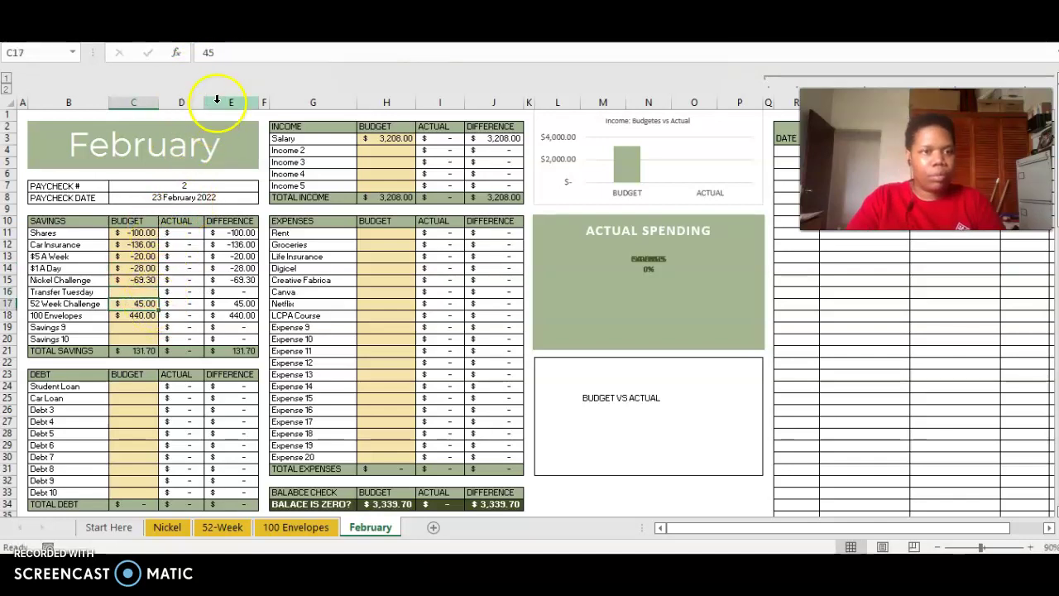
pyautogui.click(203, 52)
pyautogui.write('-')
pyautogui.press('Return')
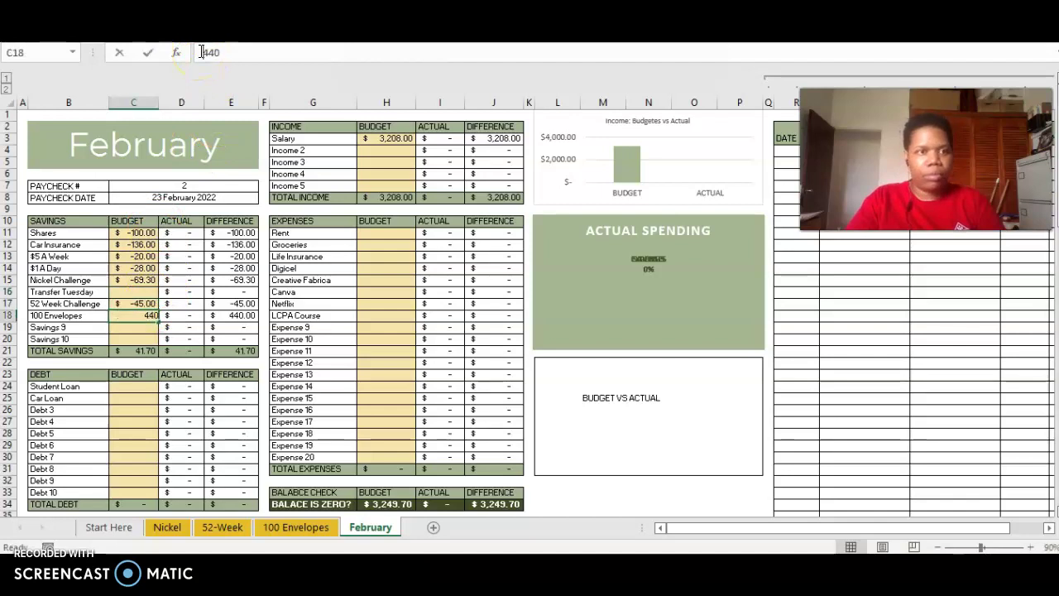
pyautogui.click(202, 52)
pyautogui.write('-')
pyautogui.press('Return')
# Check the actual-savings SUMIF formula, then set the Student Loan budget to -459
pyautogui.click(194, 327)
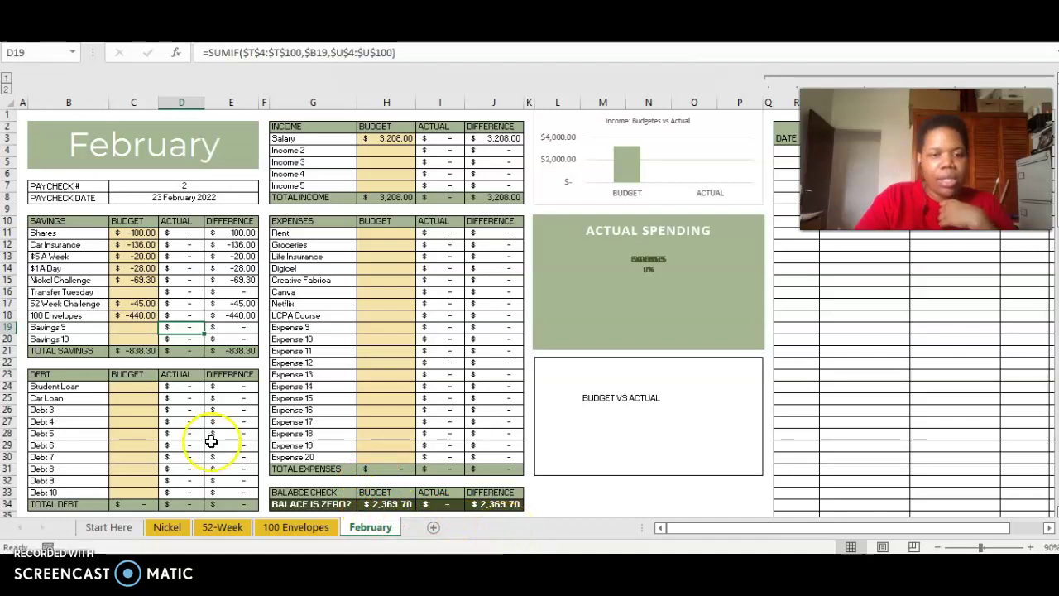
pyautogui.click(140, 386)
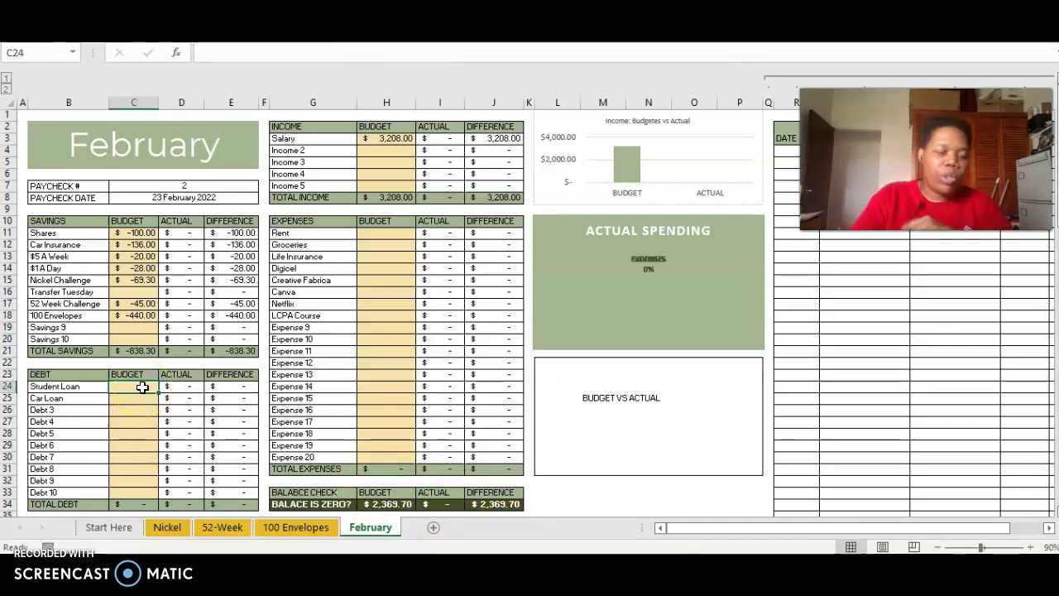
pyautogui.write('4')
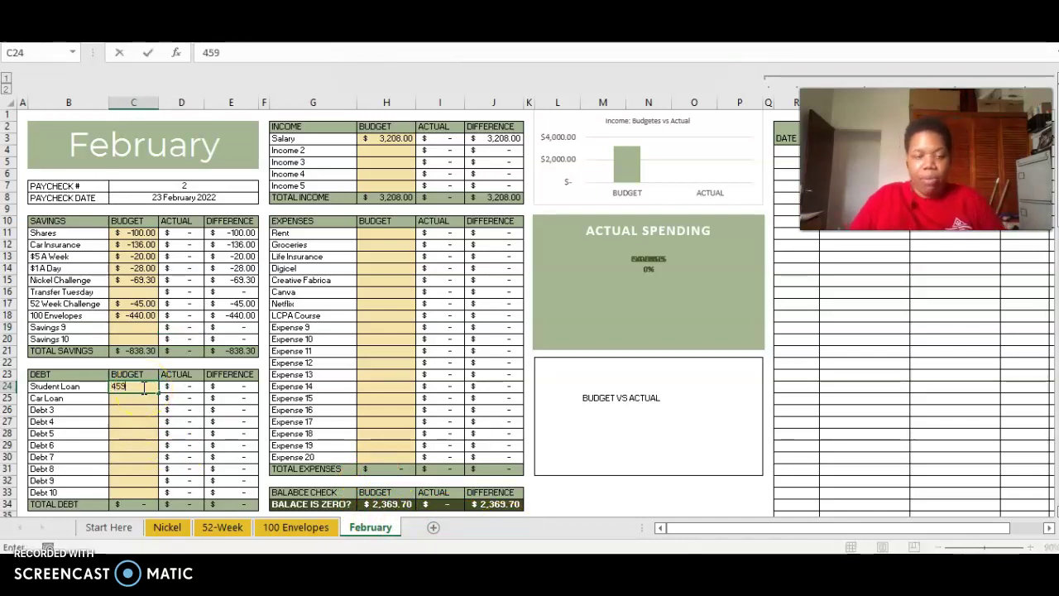
pyautogui.write('59')
pyautogui.press('Return')
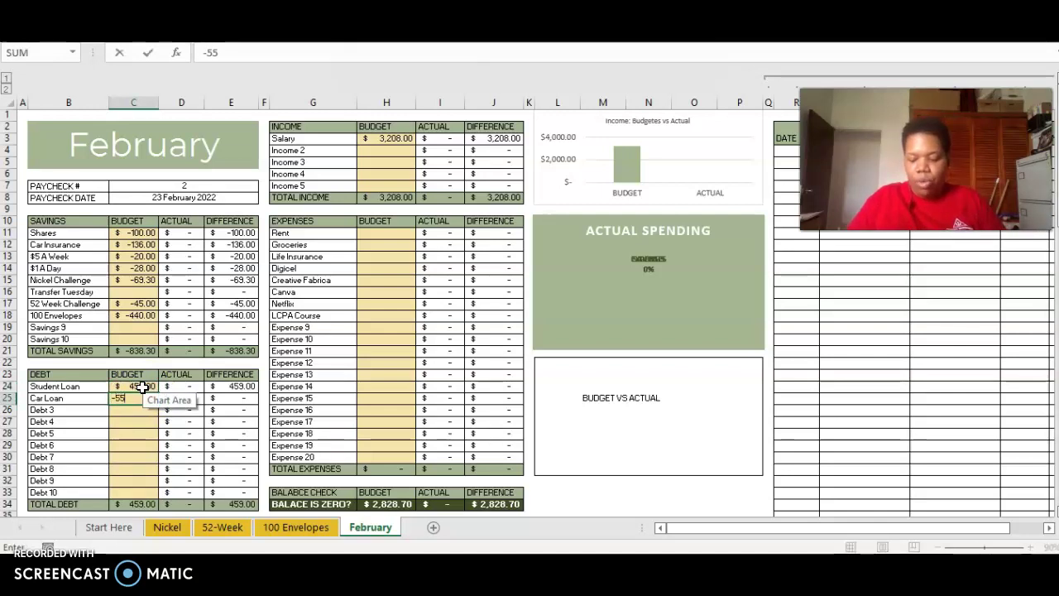
pyautogui.click(142, 388)
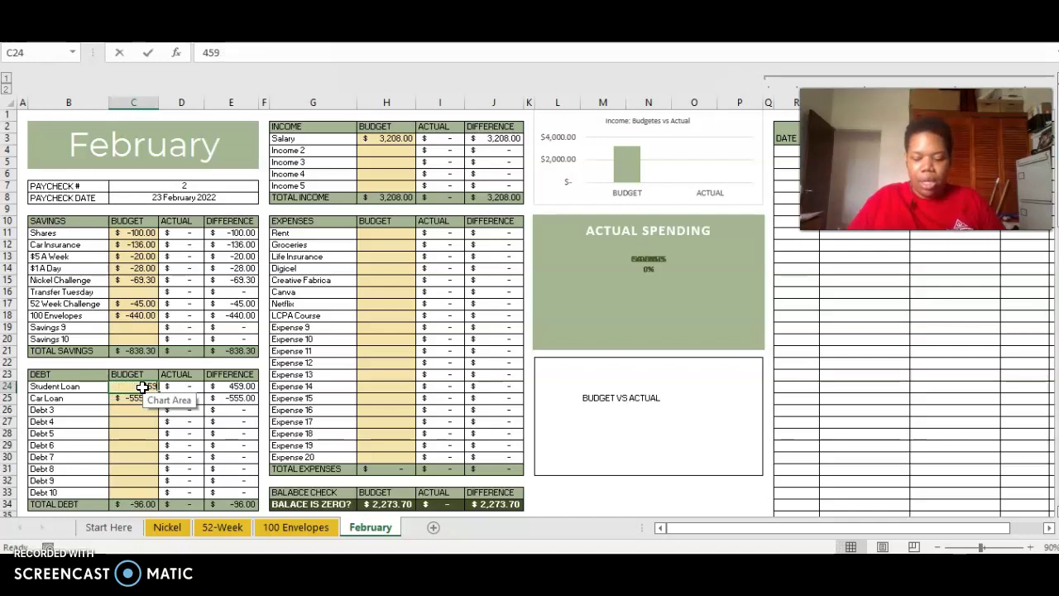
pyautogui.write('-4')
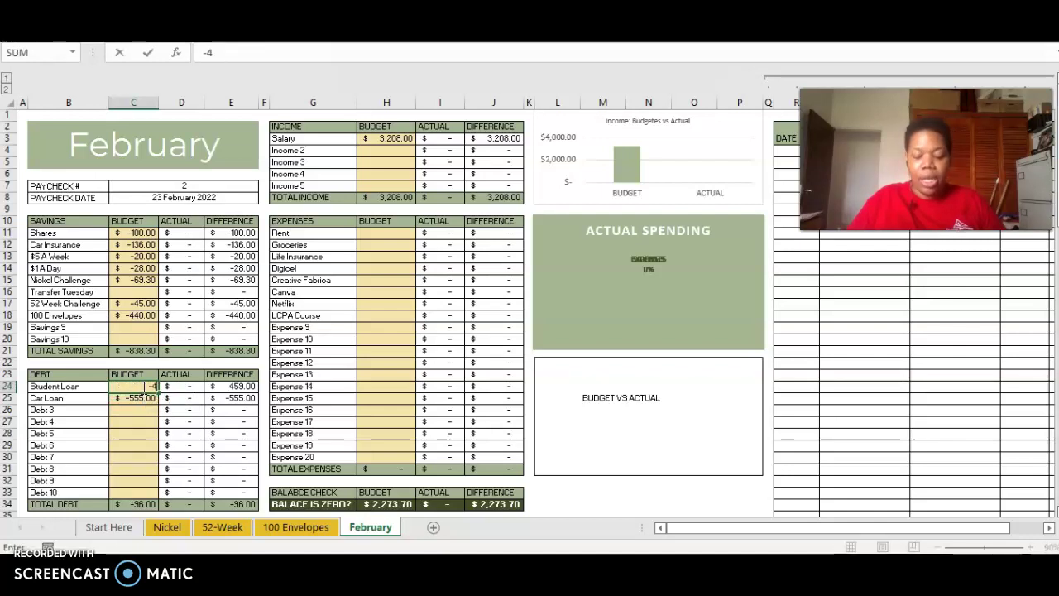
pyautogui.write('59')
pyautogui.press('Return')
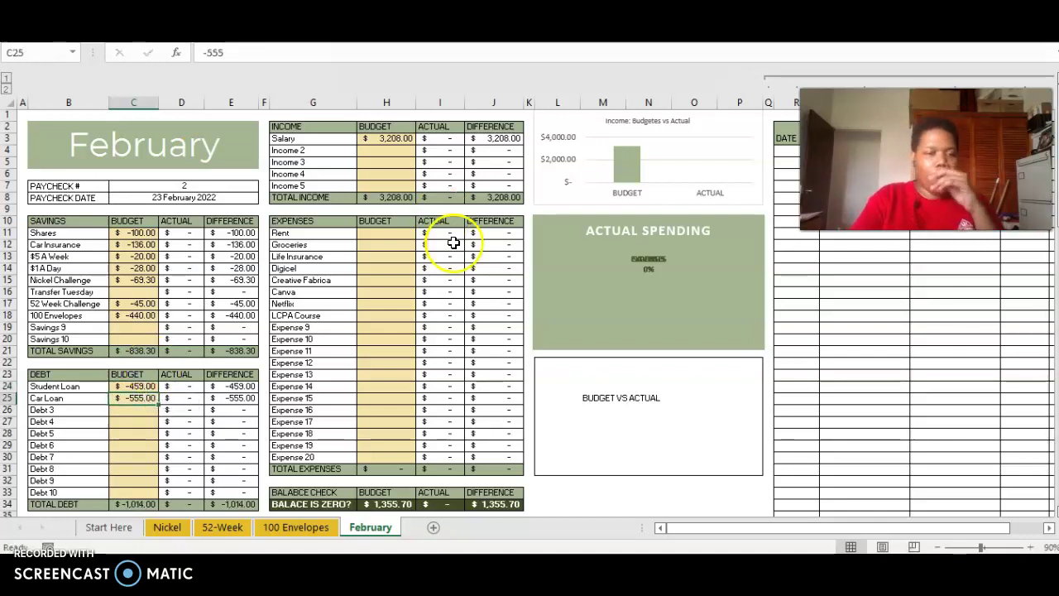
# Budget Rent and Groceries at -500 each and Life Insurance as -62.81*2-0.49
pyautogui.click(370, 236)
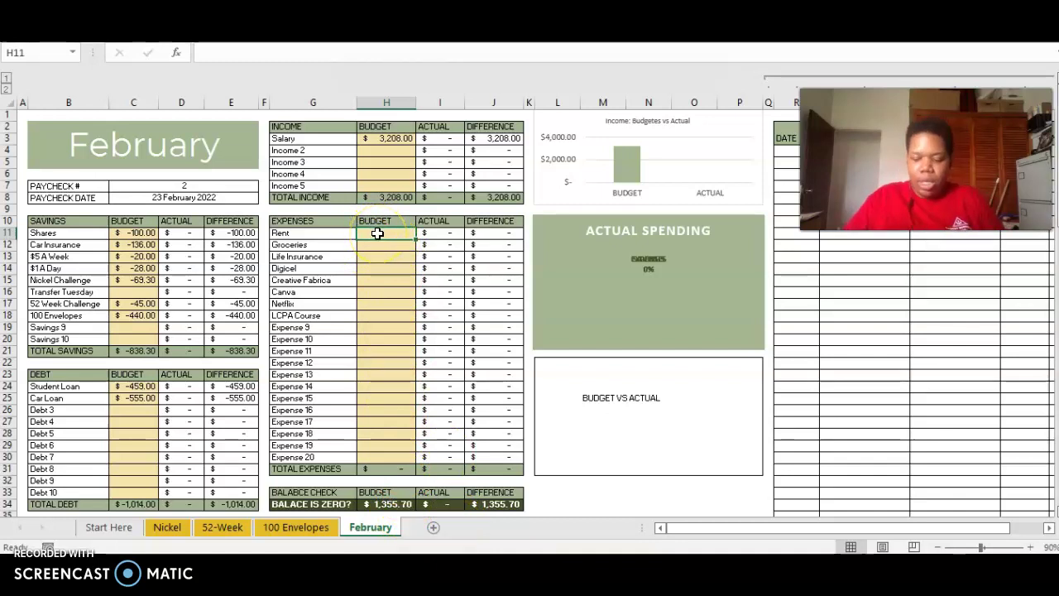
pyautogui.write('-500')
pyautogui.press('Return')
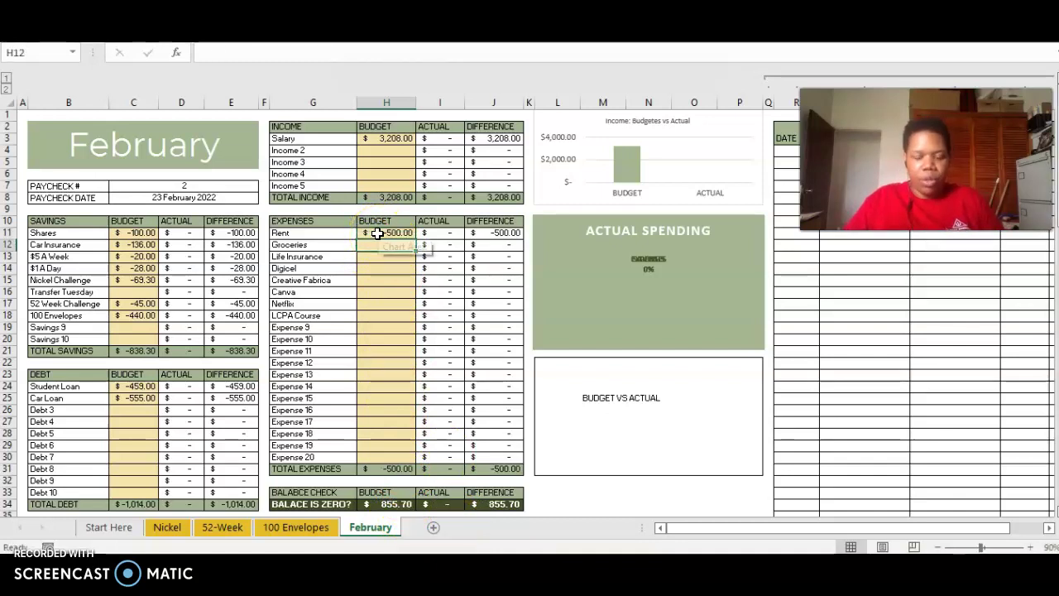
pyautogui.write('-')
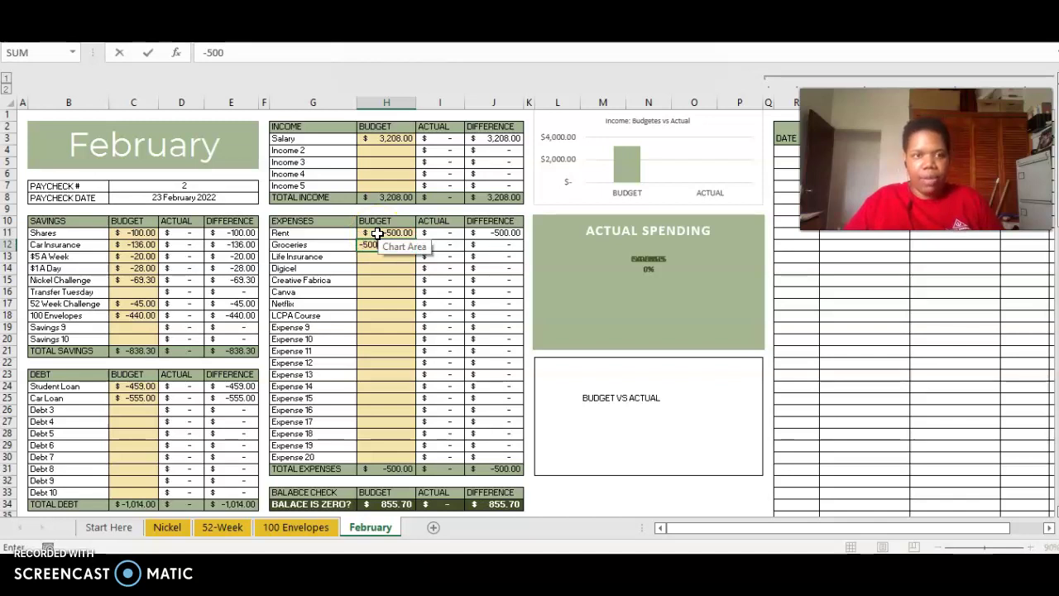
pyautogui.write('500')
pyautogui.press('Return')
pyautogui.write('-')
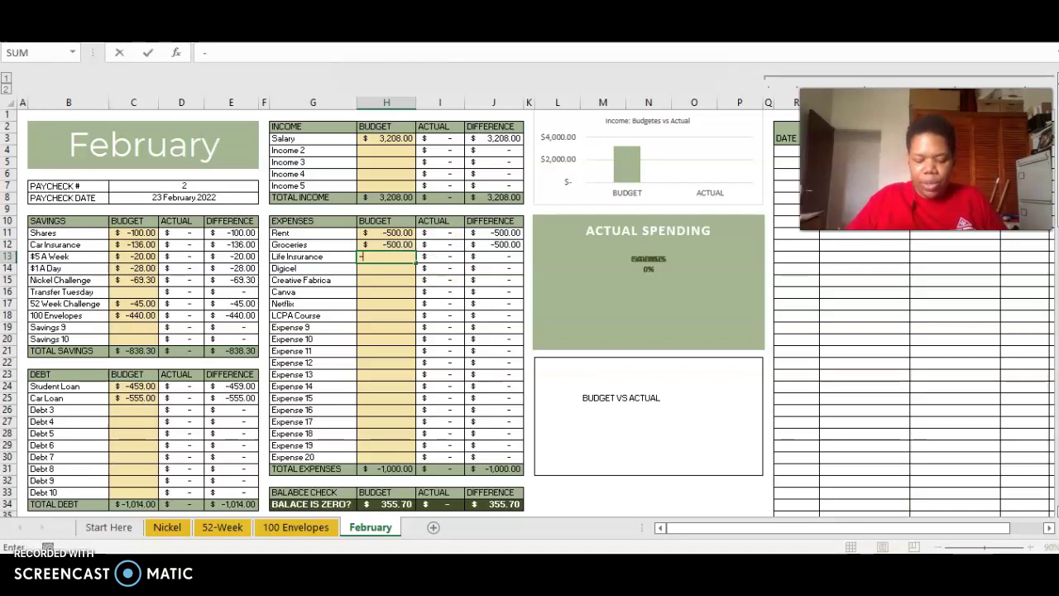
pyautogui.write('62.81*2-0.49')
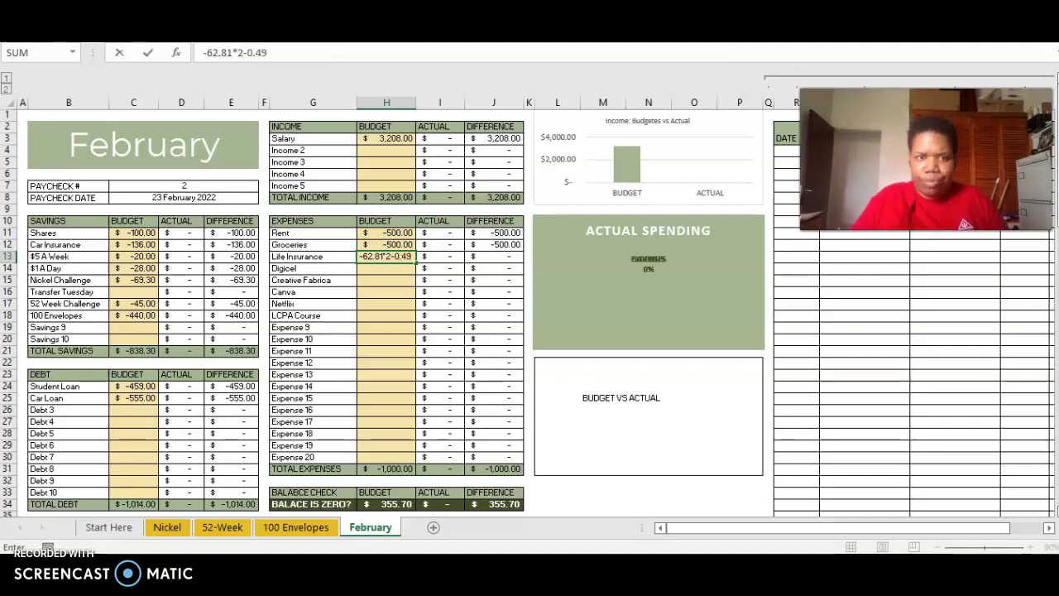
pyautogui.press('Return')
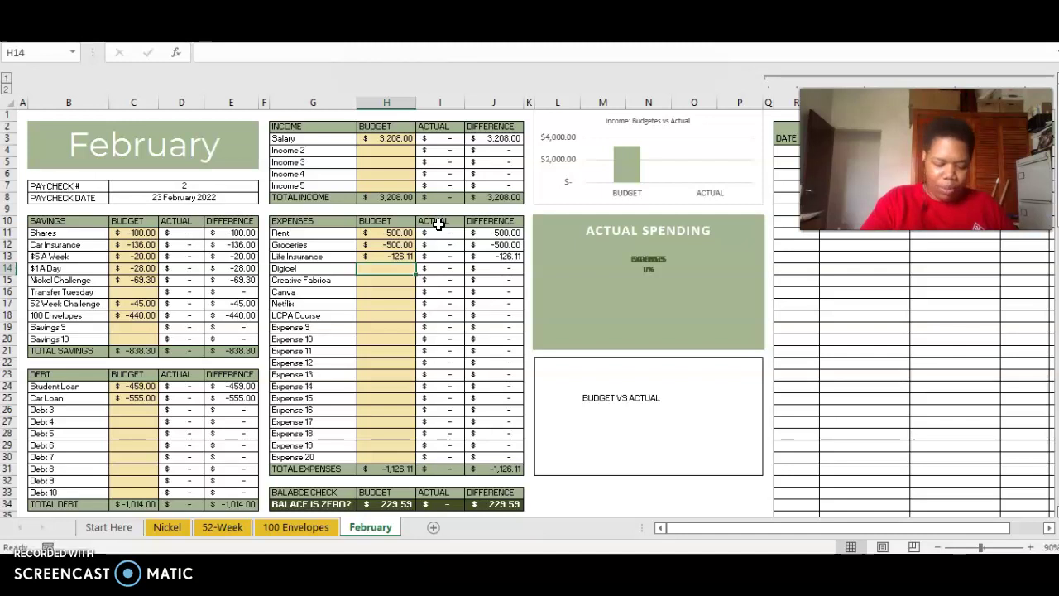
# Budget Digicel at -85, Creative Fabrica at -39.50 and Canva at -27
pyautogui.write('-85')
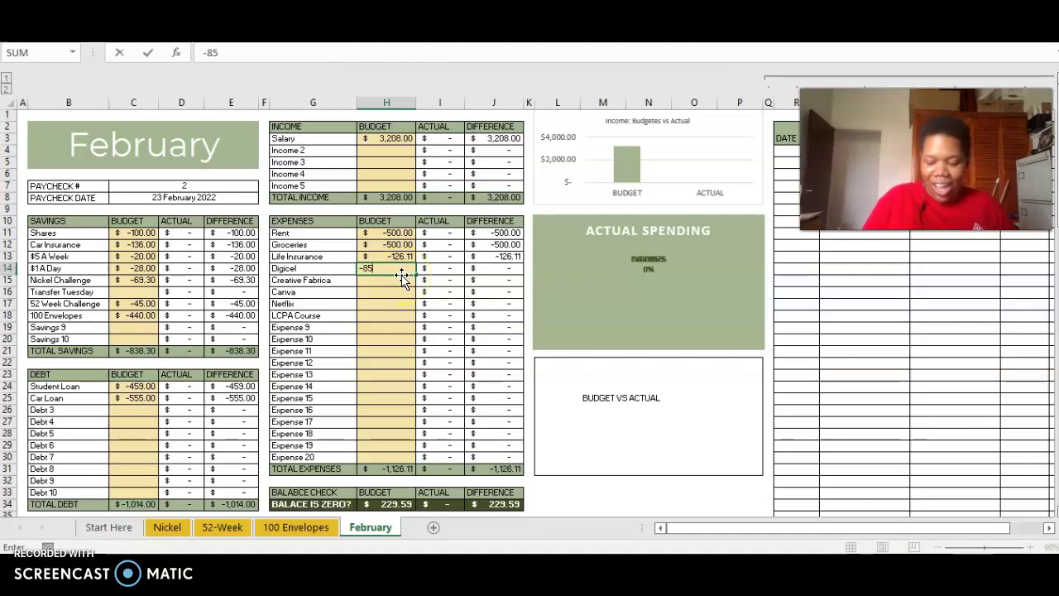
pyautogui.press('Return')
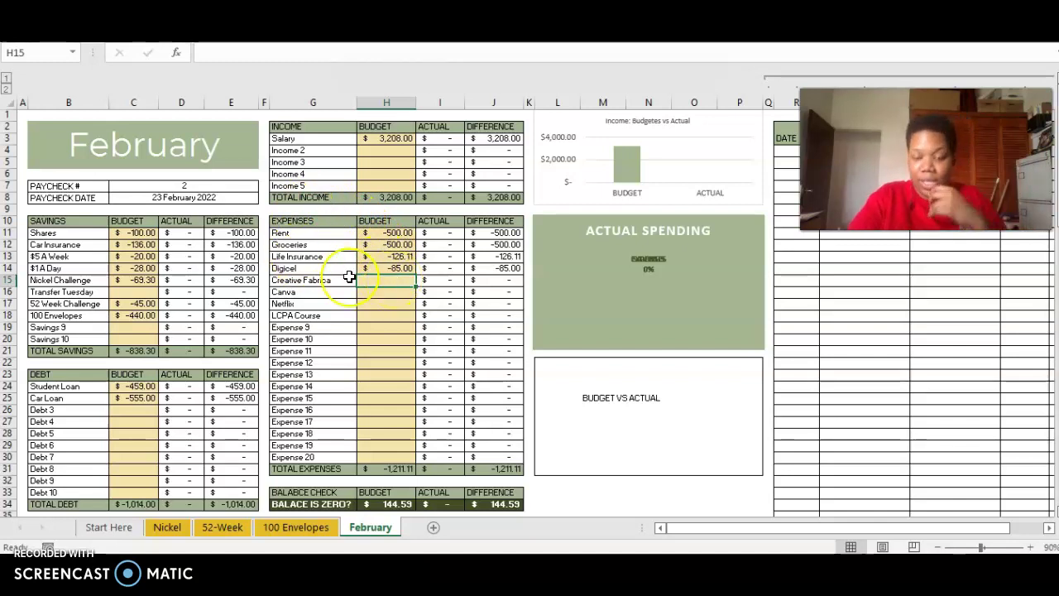
pyautogui.write('-39.')
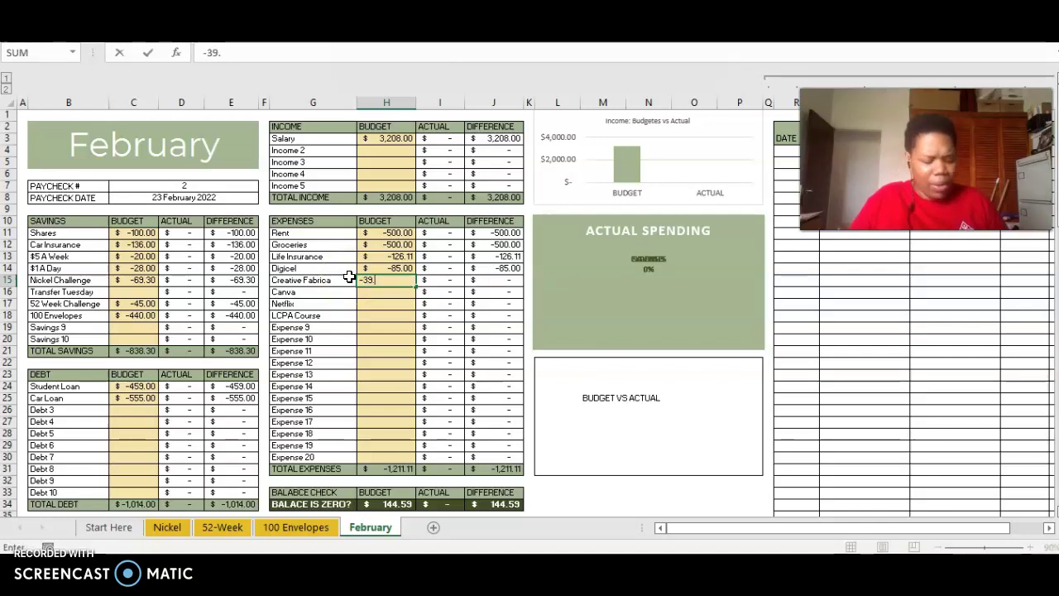
pyautogui.write('5')
pyautogui.press('Return')
pyautogui.write('-')
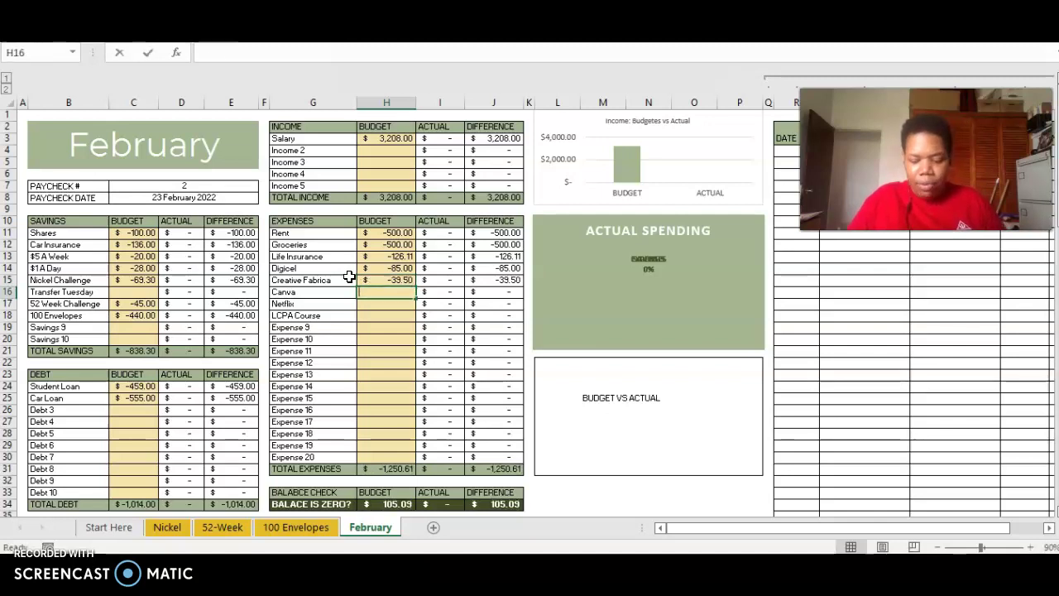
pyautogui.write('27')
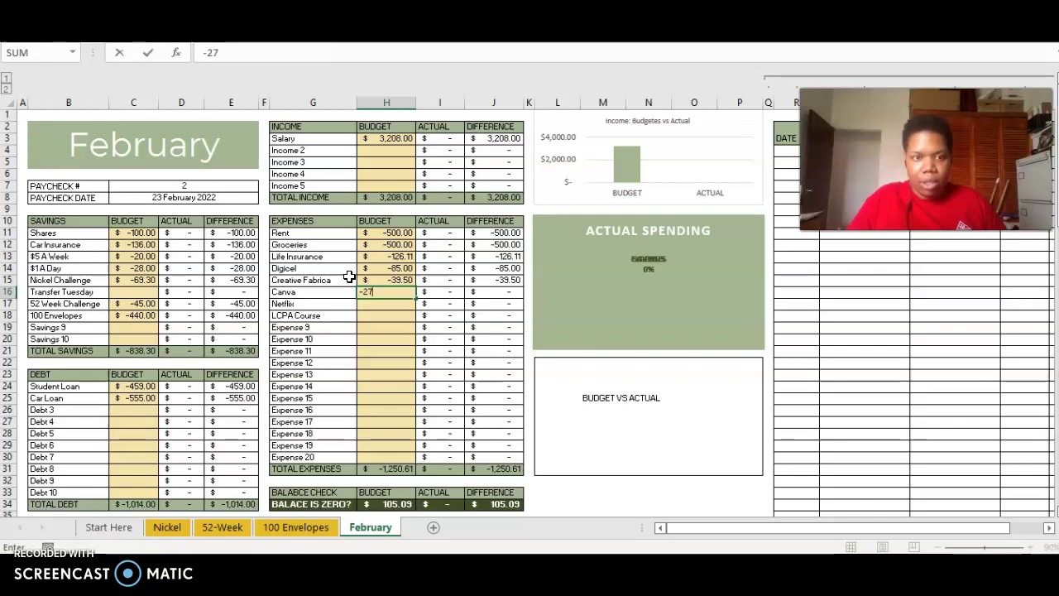
pyautogui.press('Return')
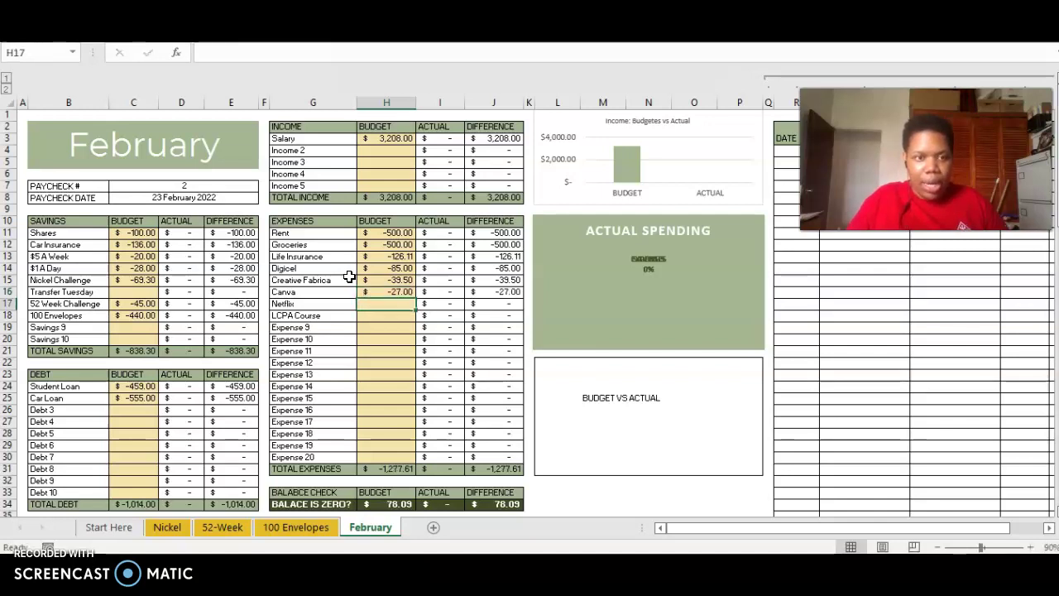
# Budget Netflix at -21.91 and LCPA Course at -116.44, then check the expense sum
pyautogui.write('-21.91')
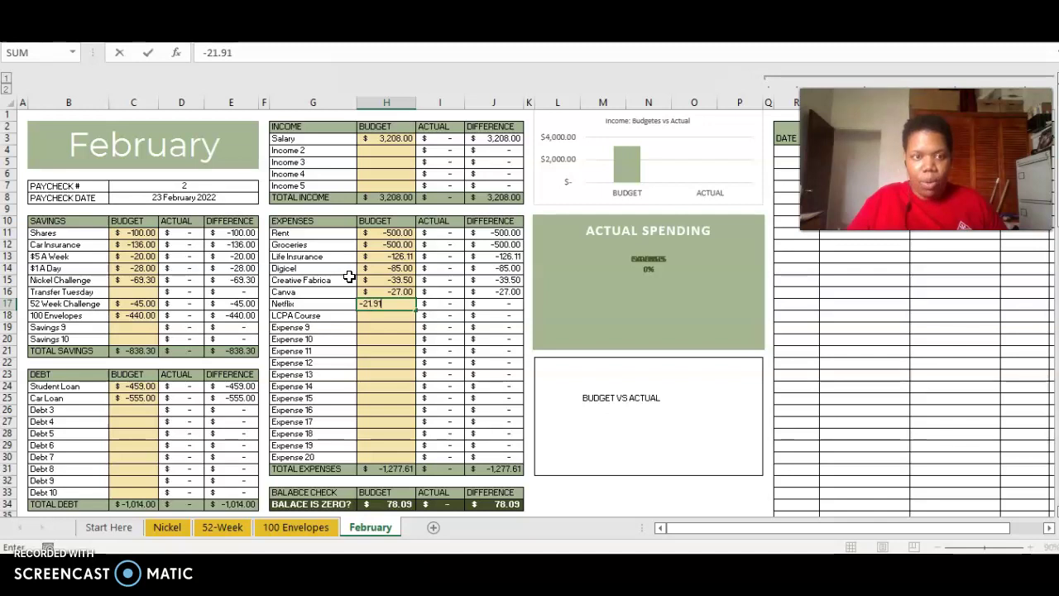
pyautogui.press('Return')
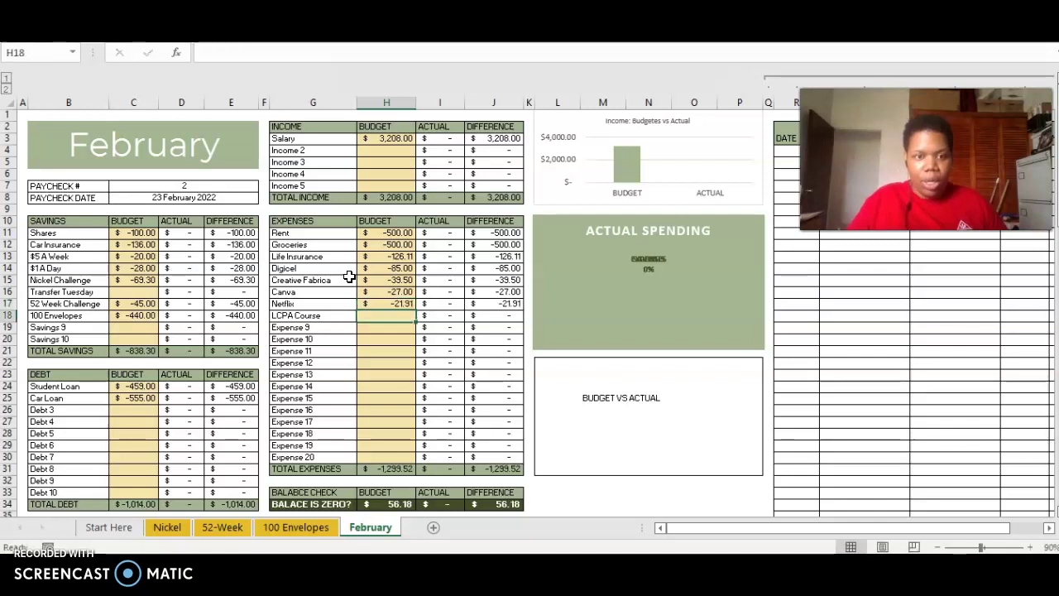
pyautogui.write('-')
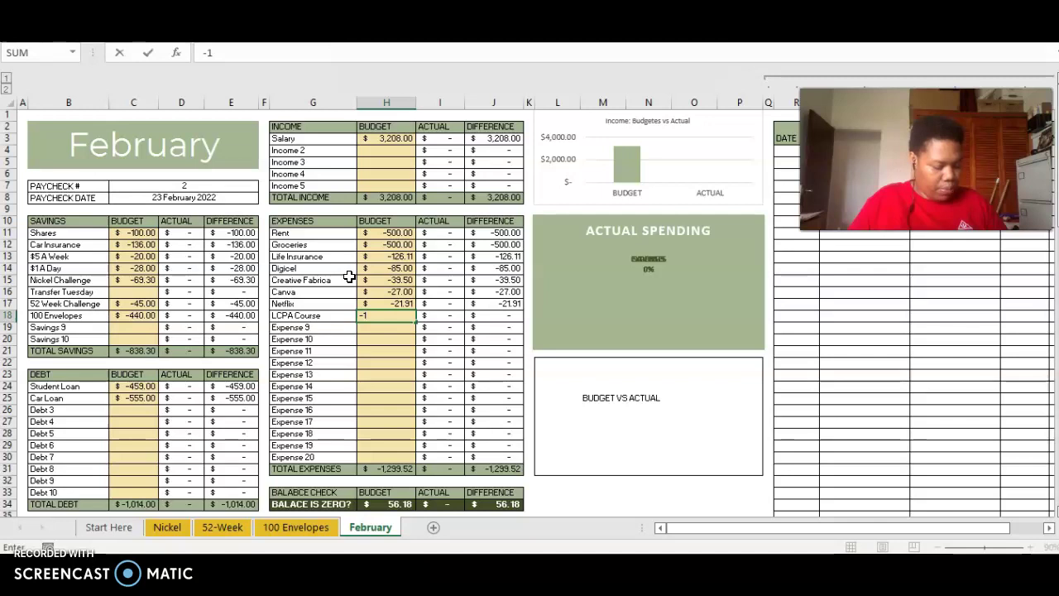
pyautogui.write('116.44')
pyautogui.press('Return')
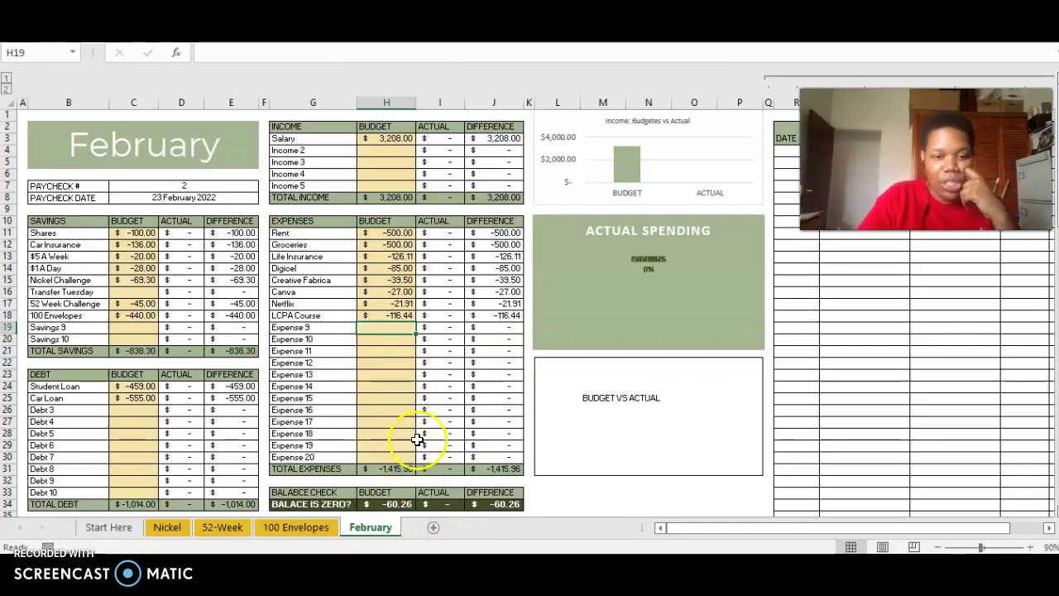
pyautogui.moveTo(406, 230); pyautogui.dragTo(401, 323)
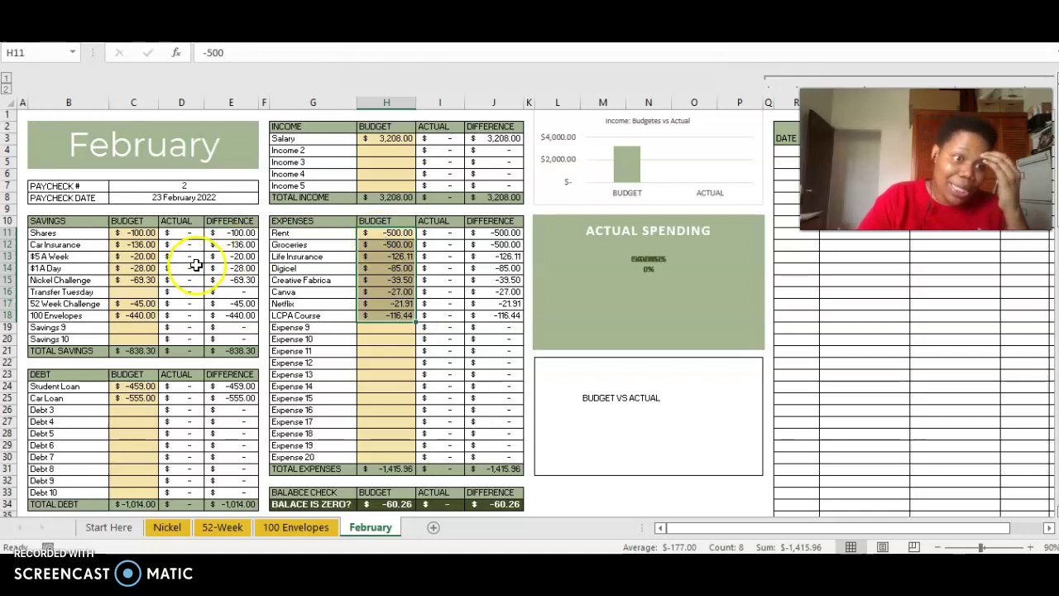
# Change the Groceries budget in H12 from -500 to -400
pyautogui.click(389, 245)
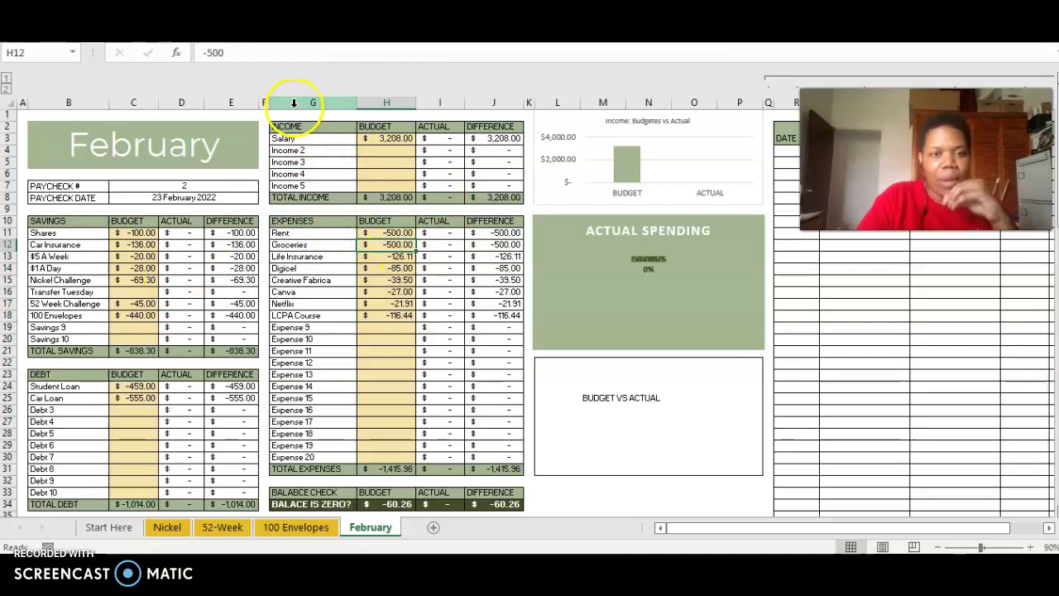
pyautogui.click(238, 53)
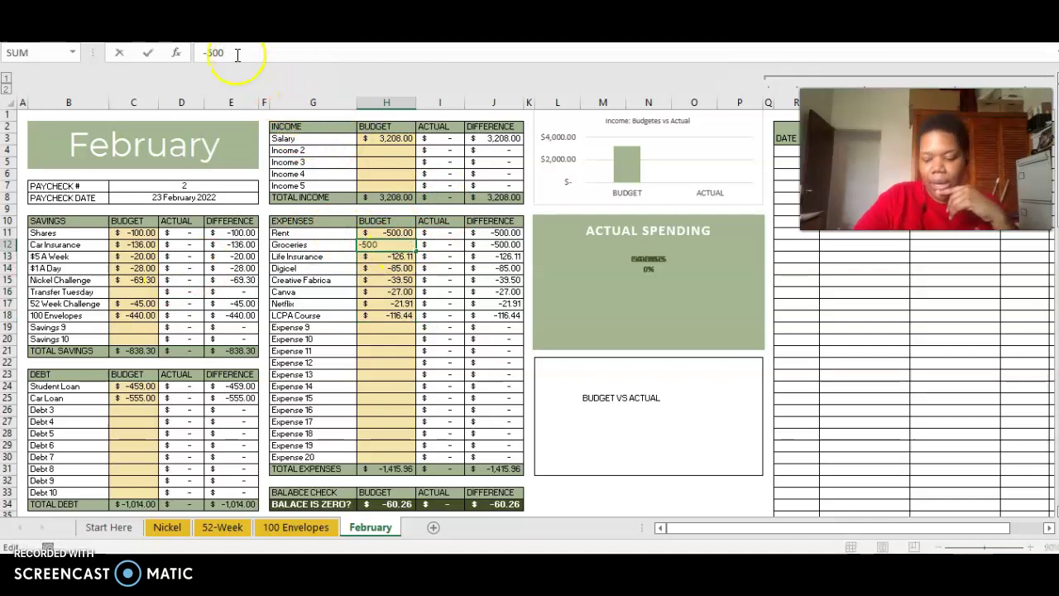
pyautogui.click(213, 53)
pyautogui.press('BackSpace')
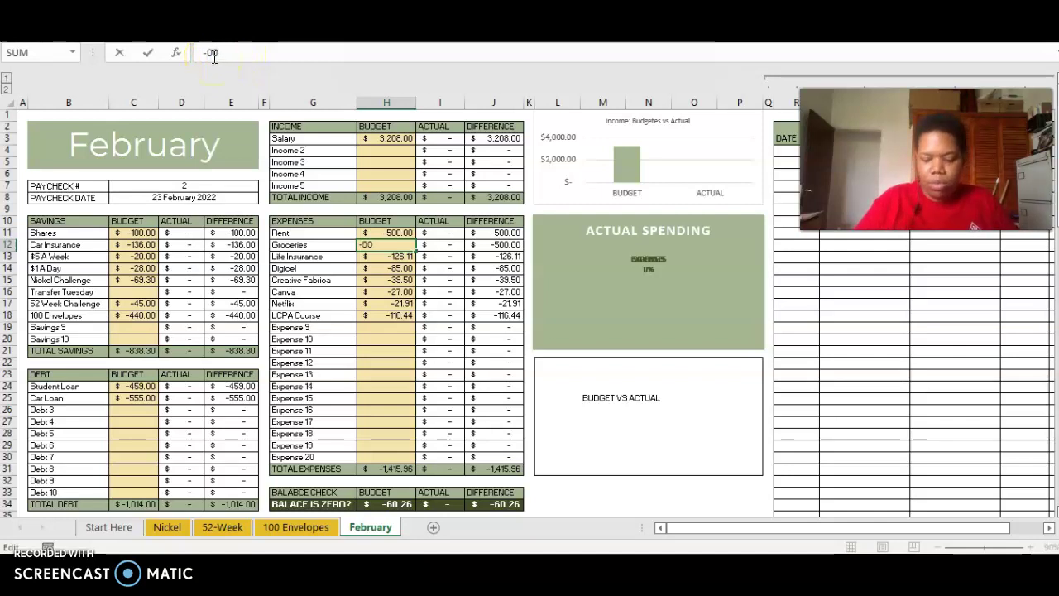
pyautogui.write('4')
pyautogui.press('Return')
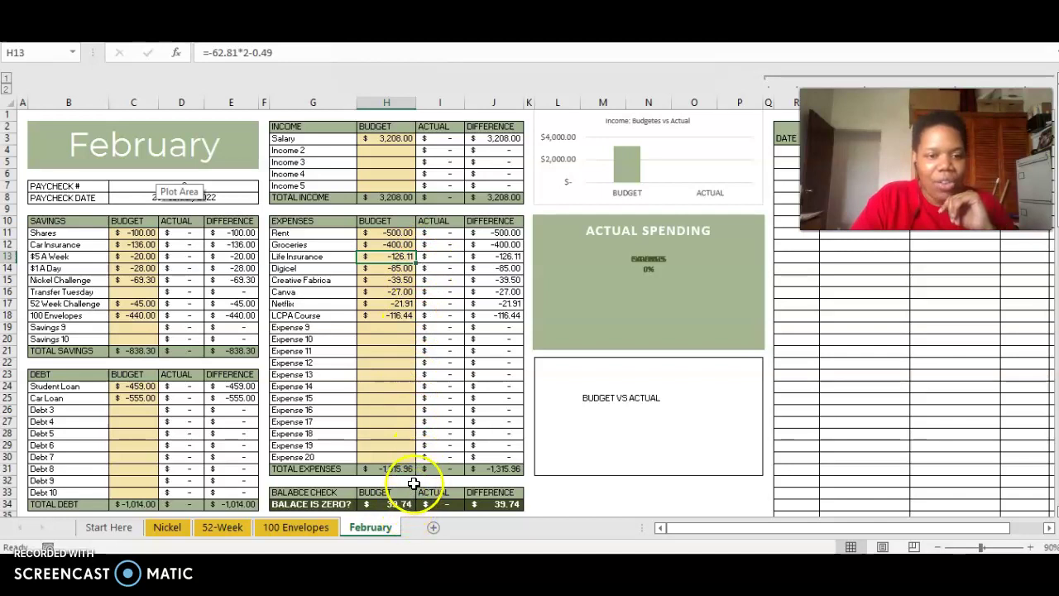
# Rename the Expenses 11 category in E16 on the Start Here sheet to Miscellaneous
pyautogui.click(329, 325)
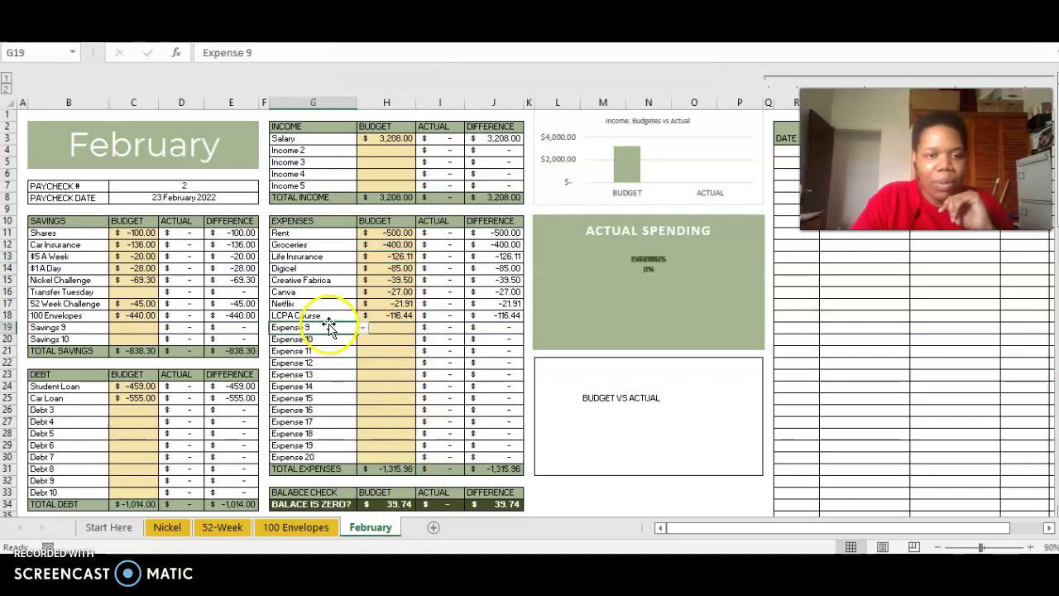
pyautogui.click(361, 330)
pyautogui.moveTo(359, 351)
pyautogui.mouseDown()
pyautogui.moveTo(366, 389)
pyautogui.moveTo(366, 340)
pyautogui.mouseUp()
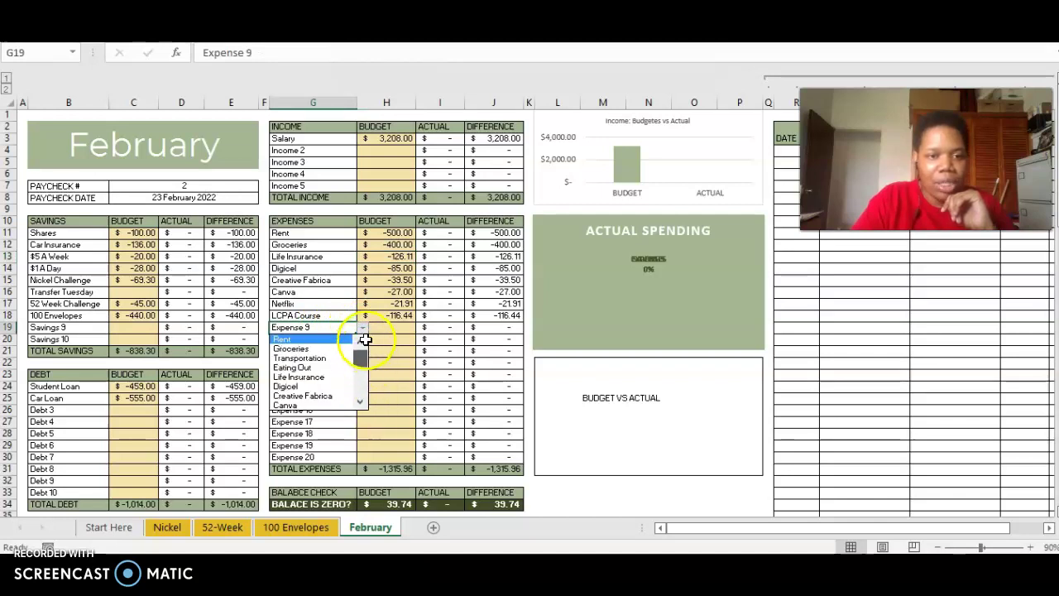
pyautogui.click(361, 329)
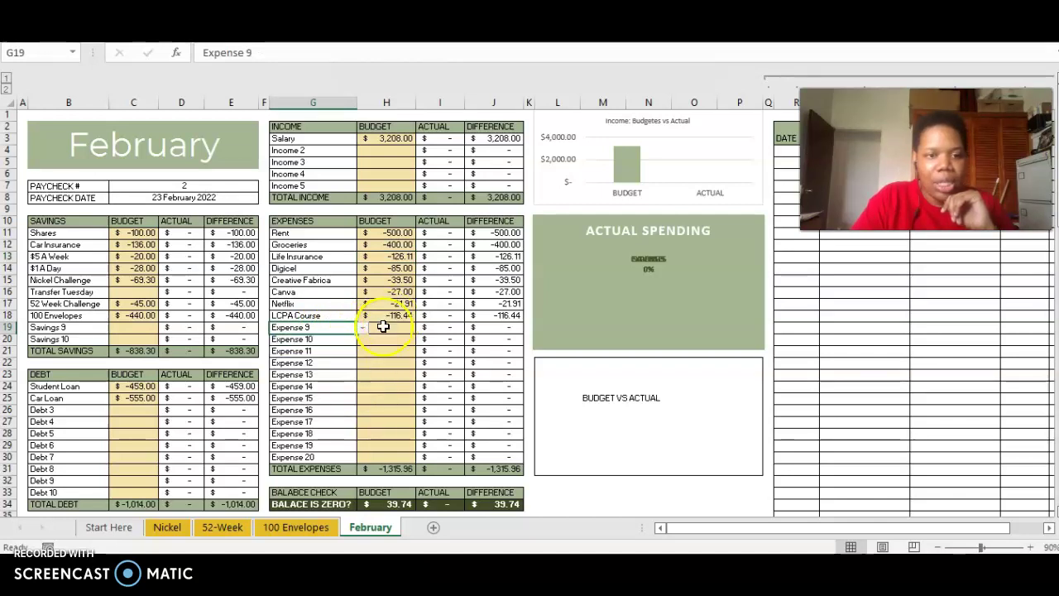
pyautogui.click(120, 528)
pyautogui.click(364, 332)
pyautogui.write('Miscell')
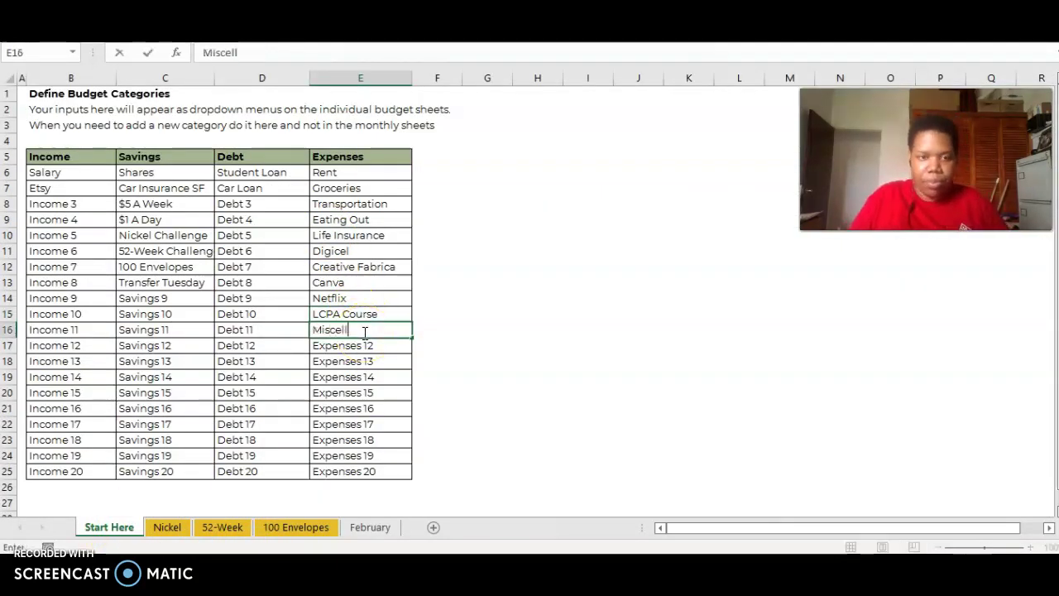
pyautogui.write('aneous')
pyautogui.click(442, 347)
# Set February's G19 category to Miscellaneous with a -39.74 budget in H19
pyautogui.click(370, 527)
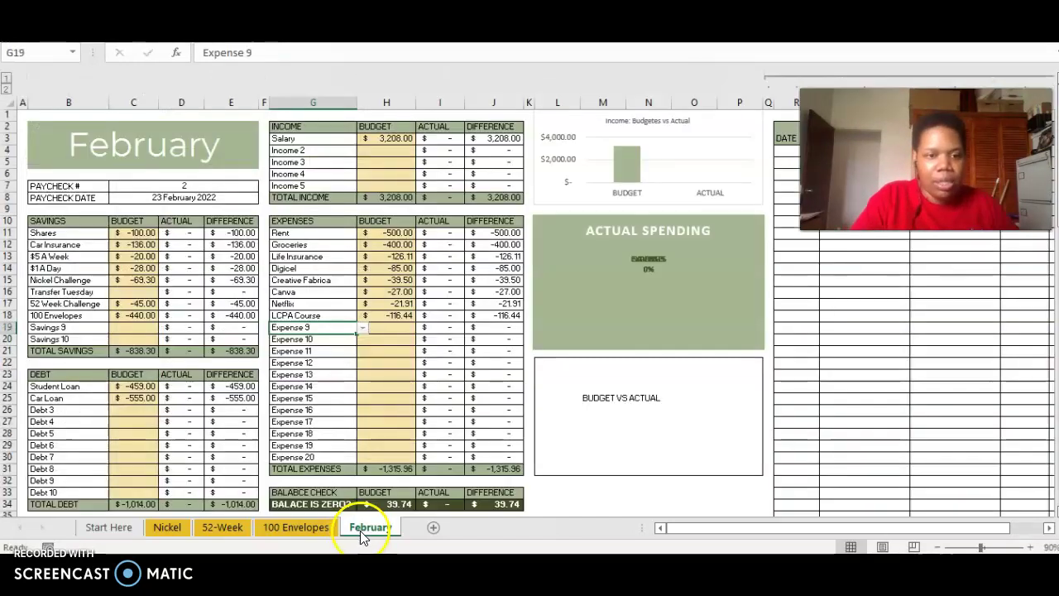
pyautogui.click(366, 338)
pyautogui.click(335, 328)
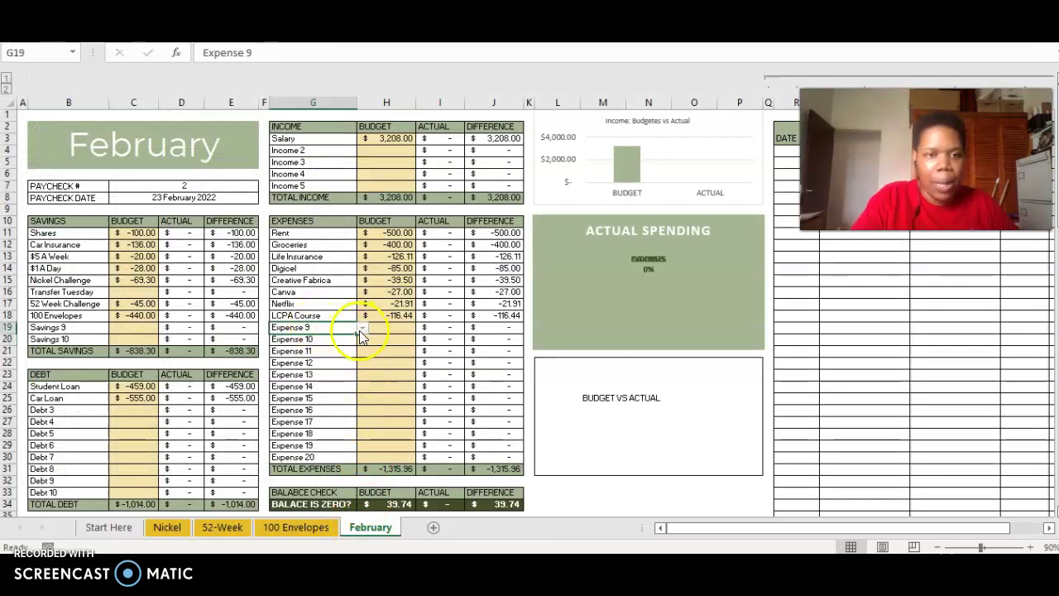
pyautogui.click(361, 329)
pyautogui.moveTo(360, 349); pyautogui.dragTo(361, 373)
pyautogui.click(311, 377)
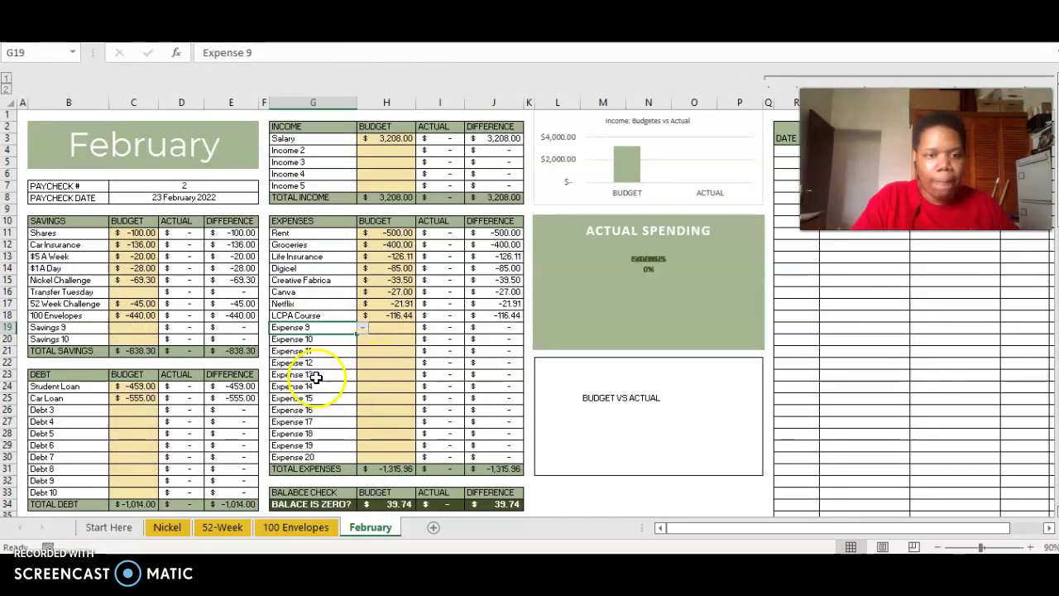
pyautogui.click(385, 328)
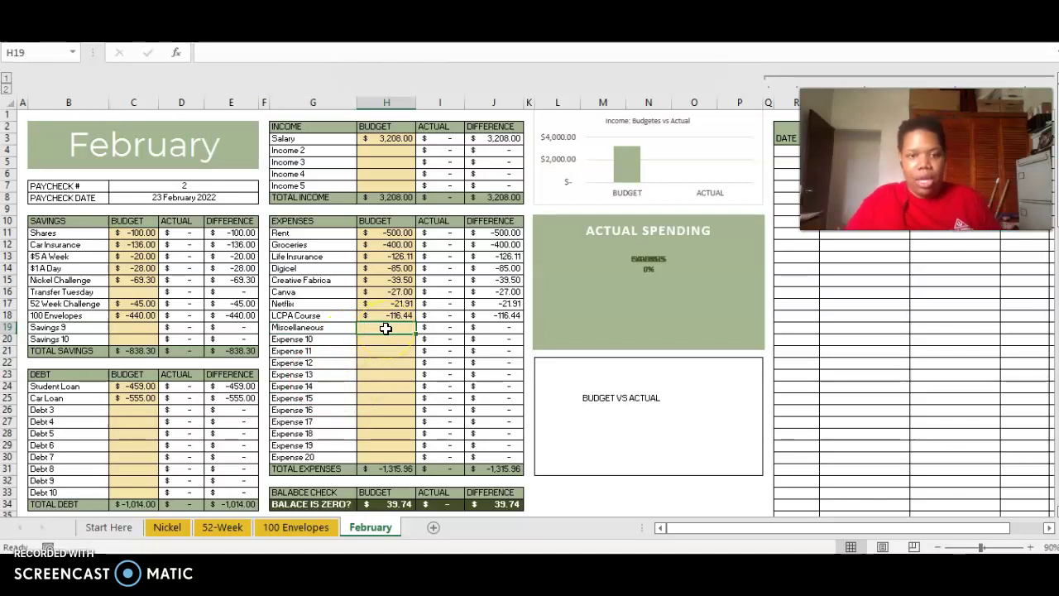
pyautogui.write('-39.74')
pyautogui.press('Return')
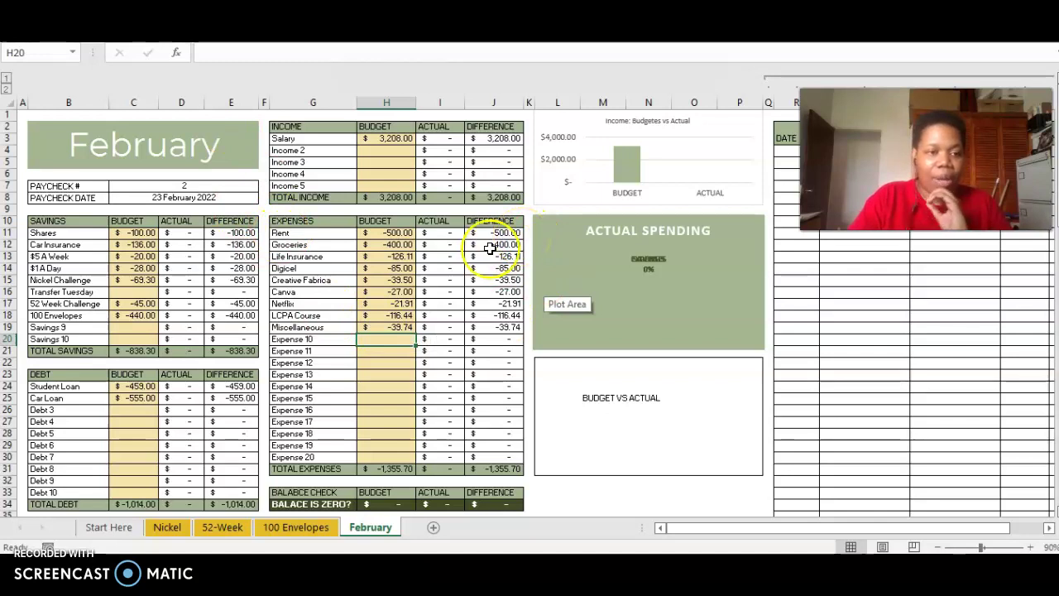
pyautogui.click(145, 235)
pyautogui.moveTo(144, 235); pyautogui.dragTo(145, 340)
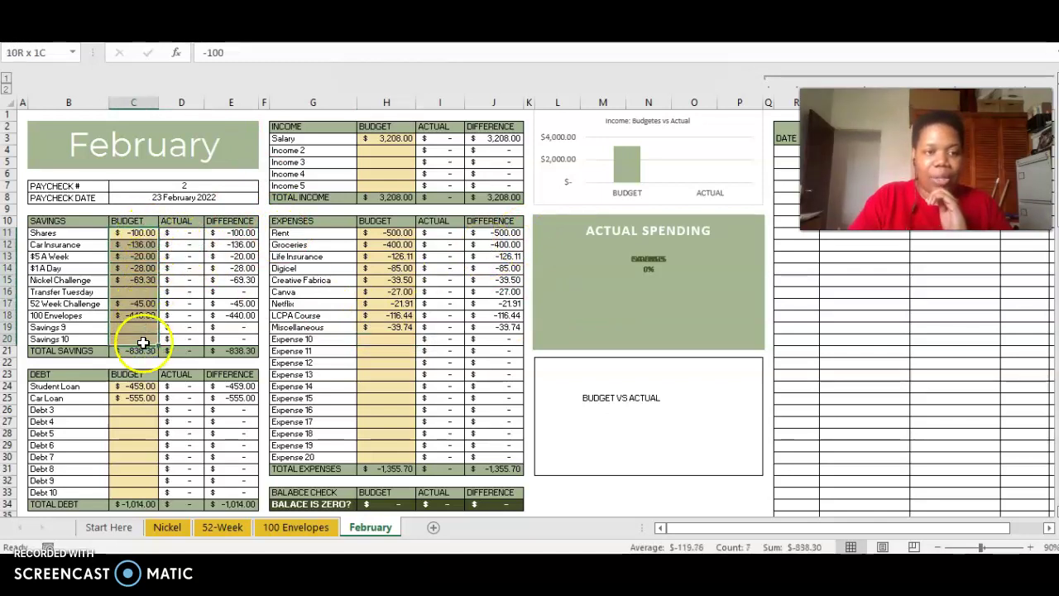
pyautogui.click(183, 527)
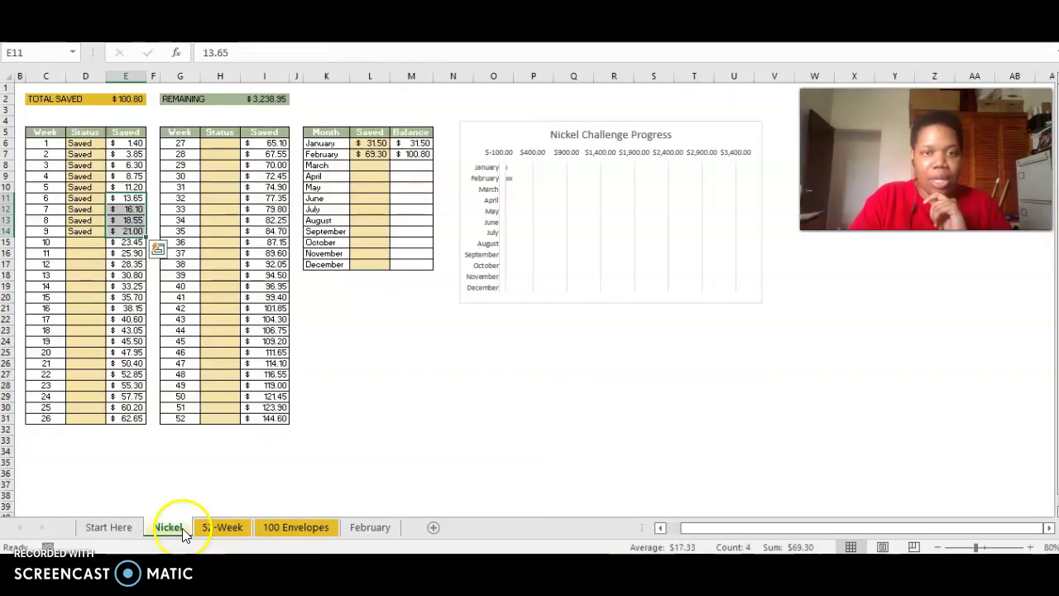
pyautogui.click(234, 528)
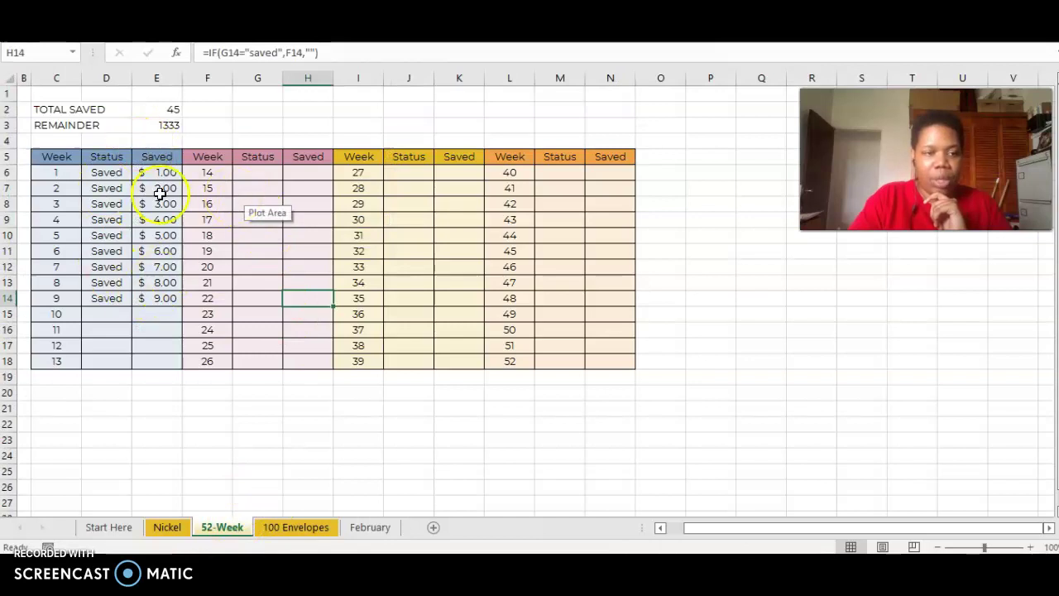
pyautogui.click(329, 530)
pyautogui.click(694, 168)
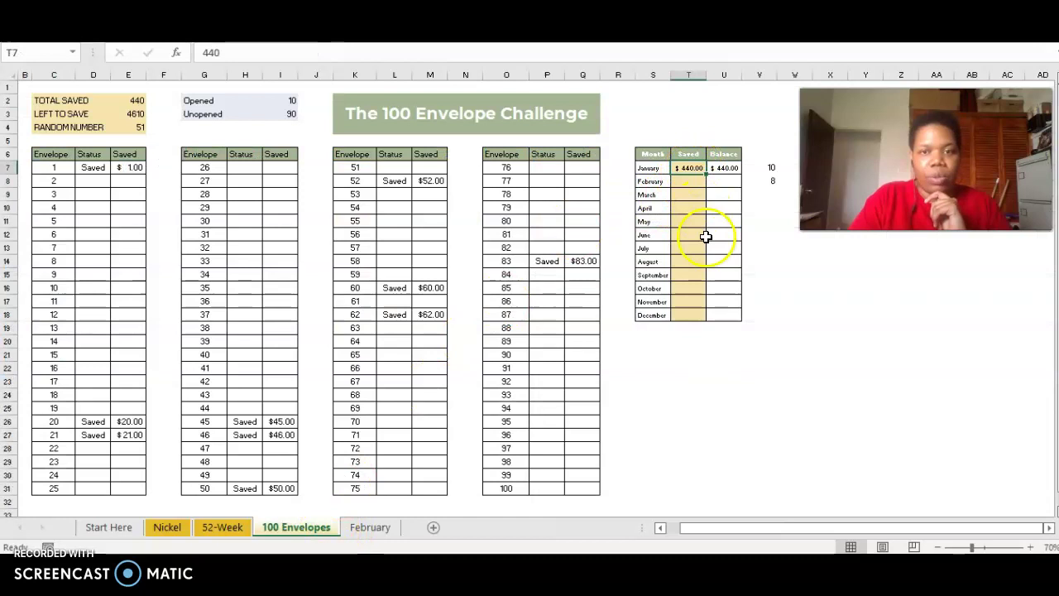
pyautogui.click(373, 530)
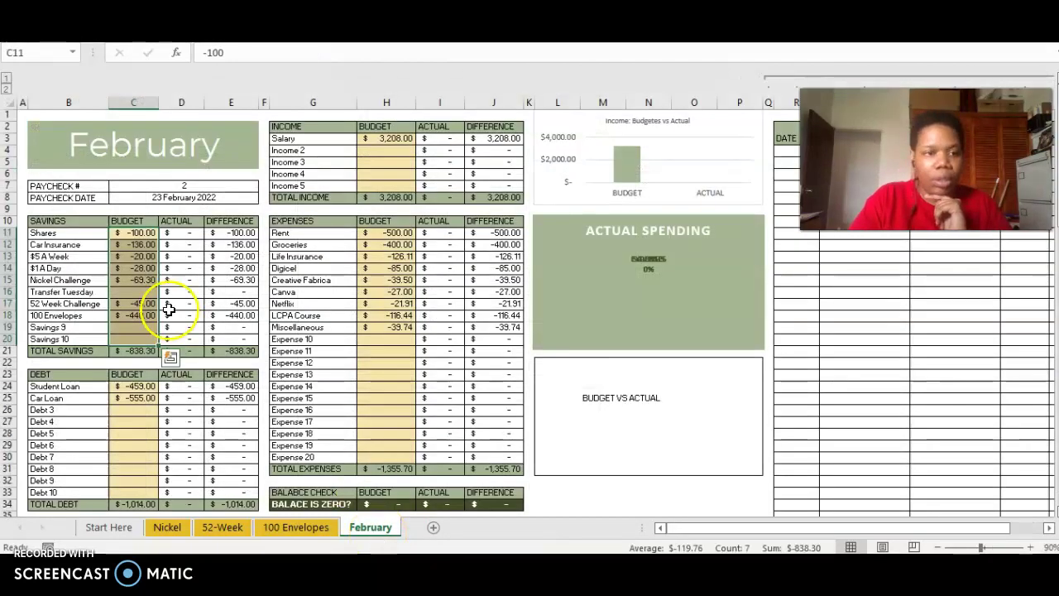
pyautogui.click(298, 534)
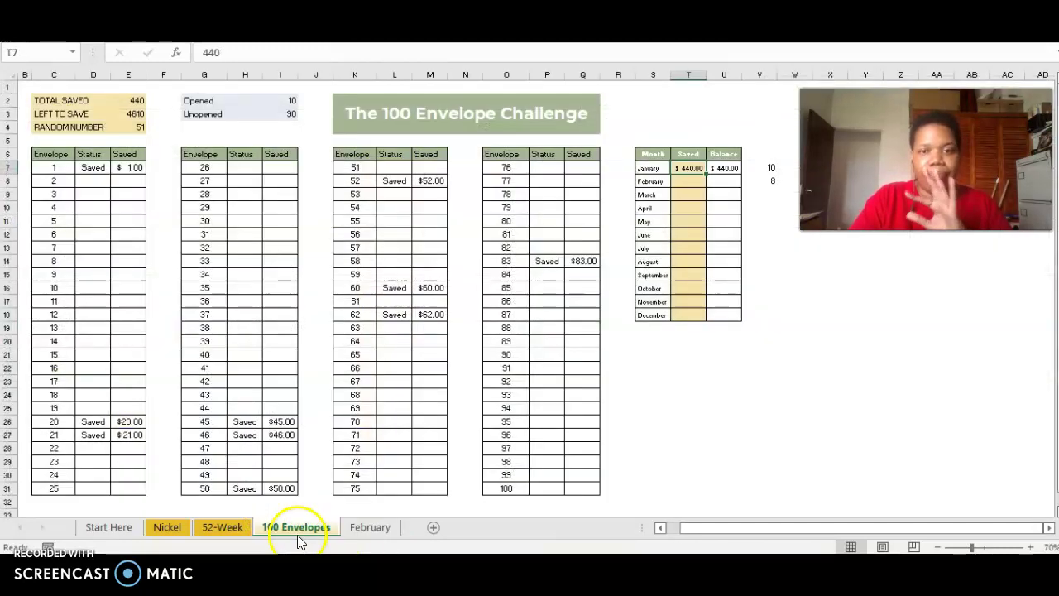
pyautogui.click(373, 528)
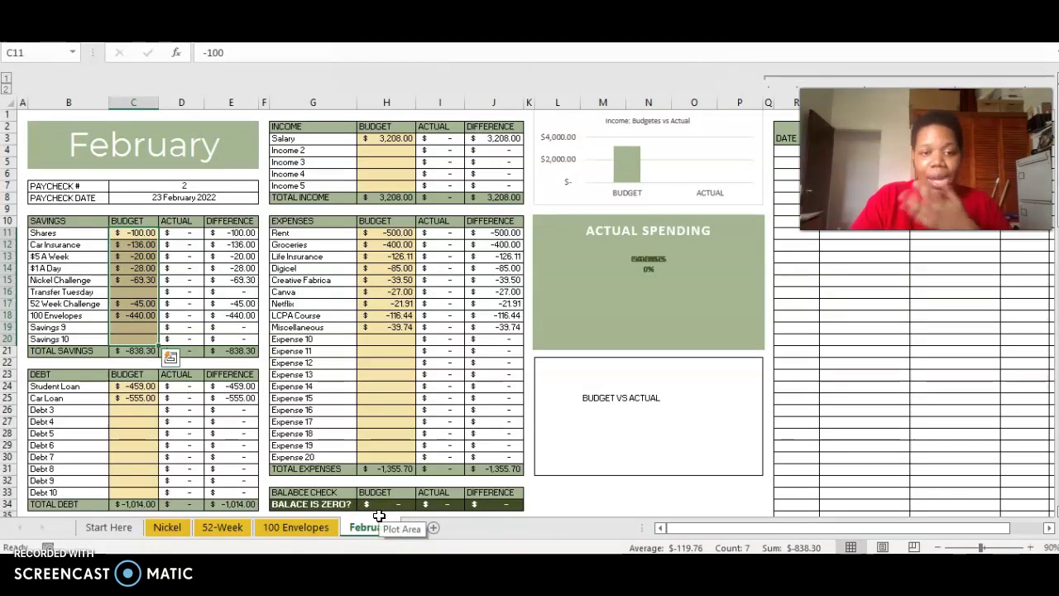
pyautogui.click(391, 327)
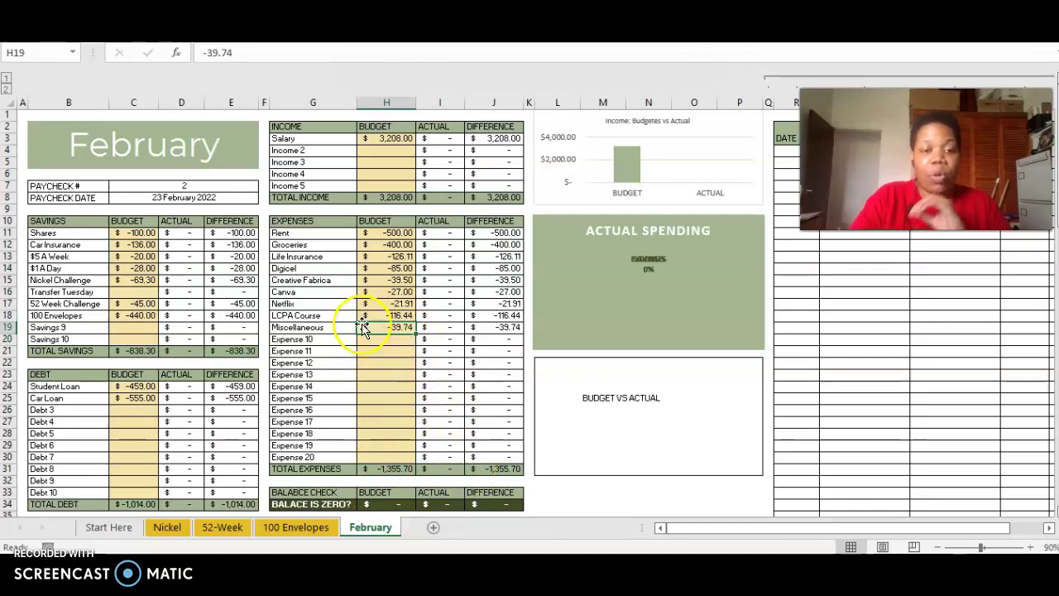
pyautogui.click(153, 293)
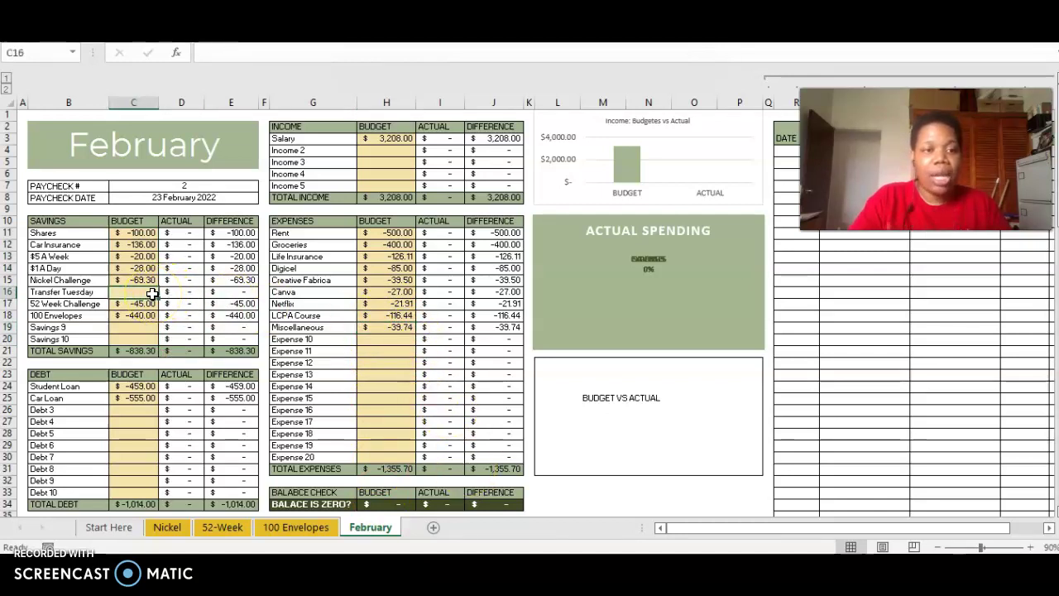
pyautogui.click(644, 274)
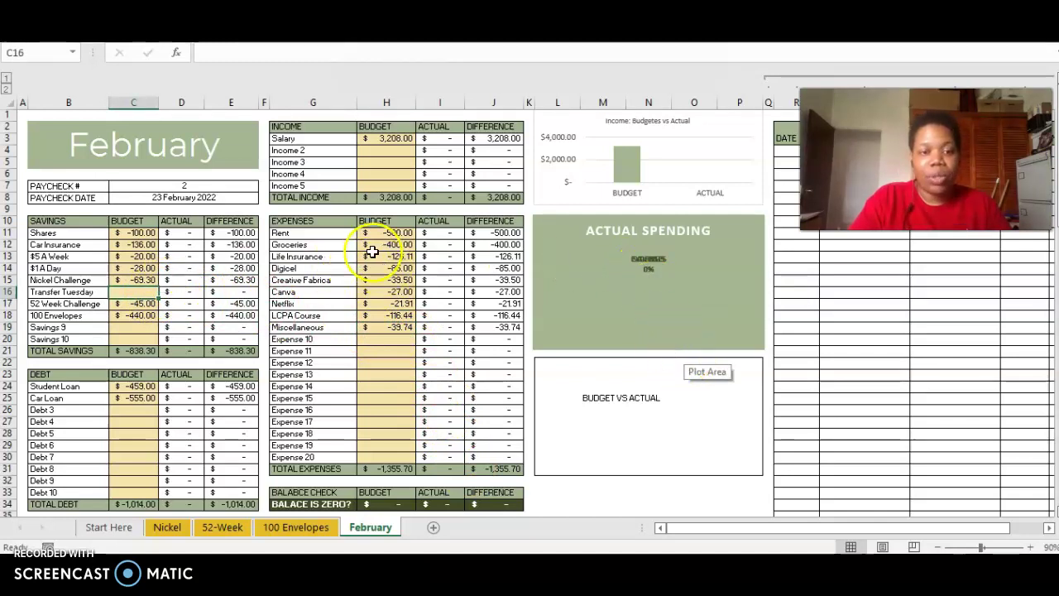